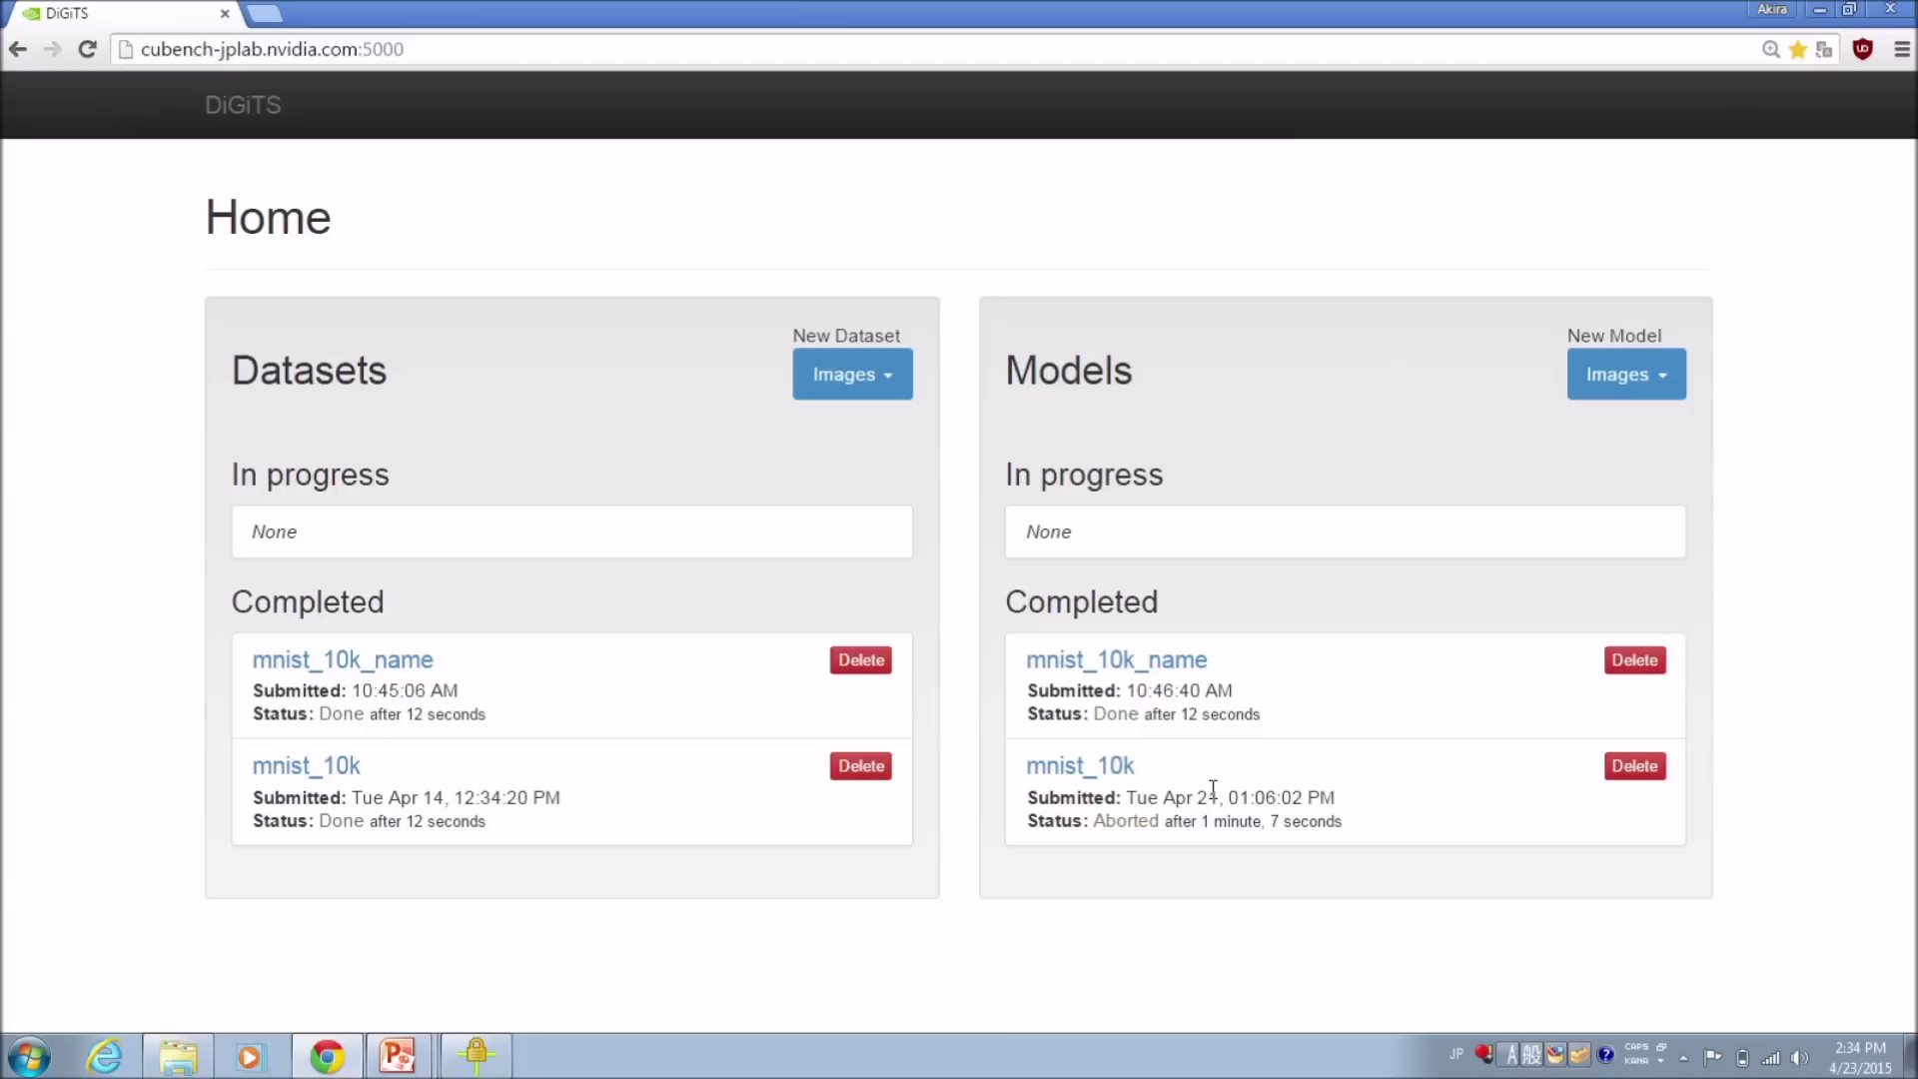
Start a new image classification dataset.
{"action": "left_click", "coordinate": [827, 386]}
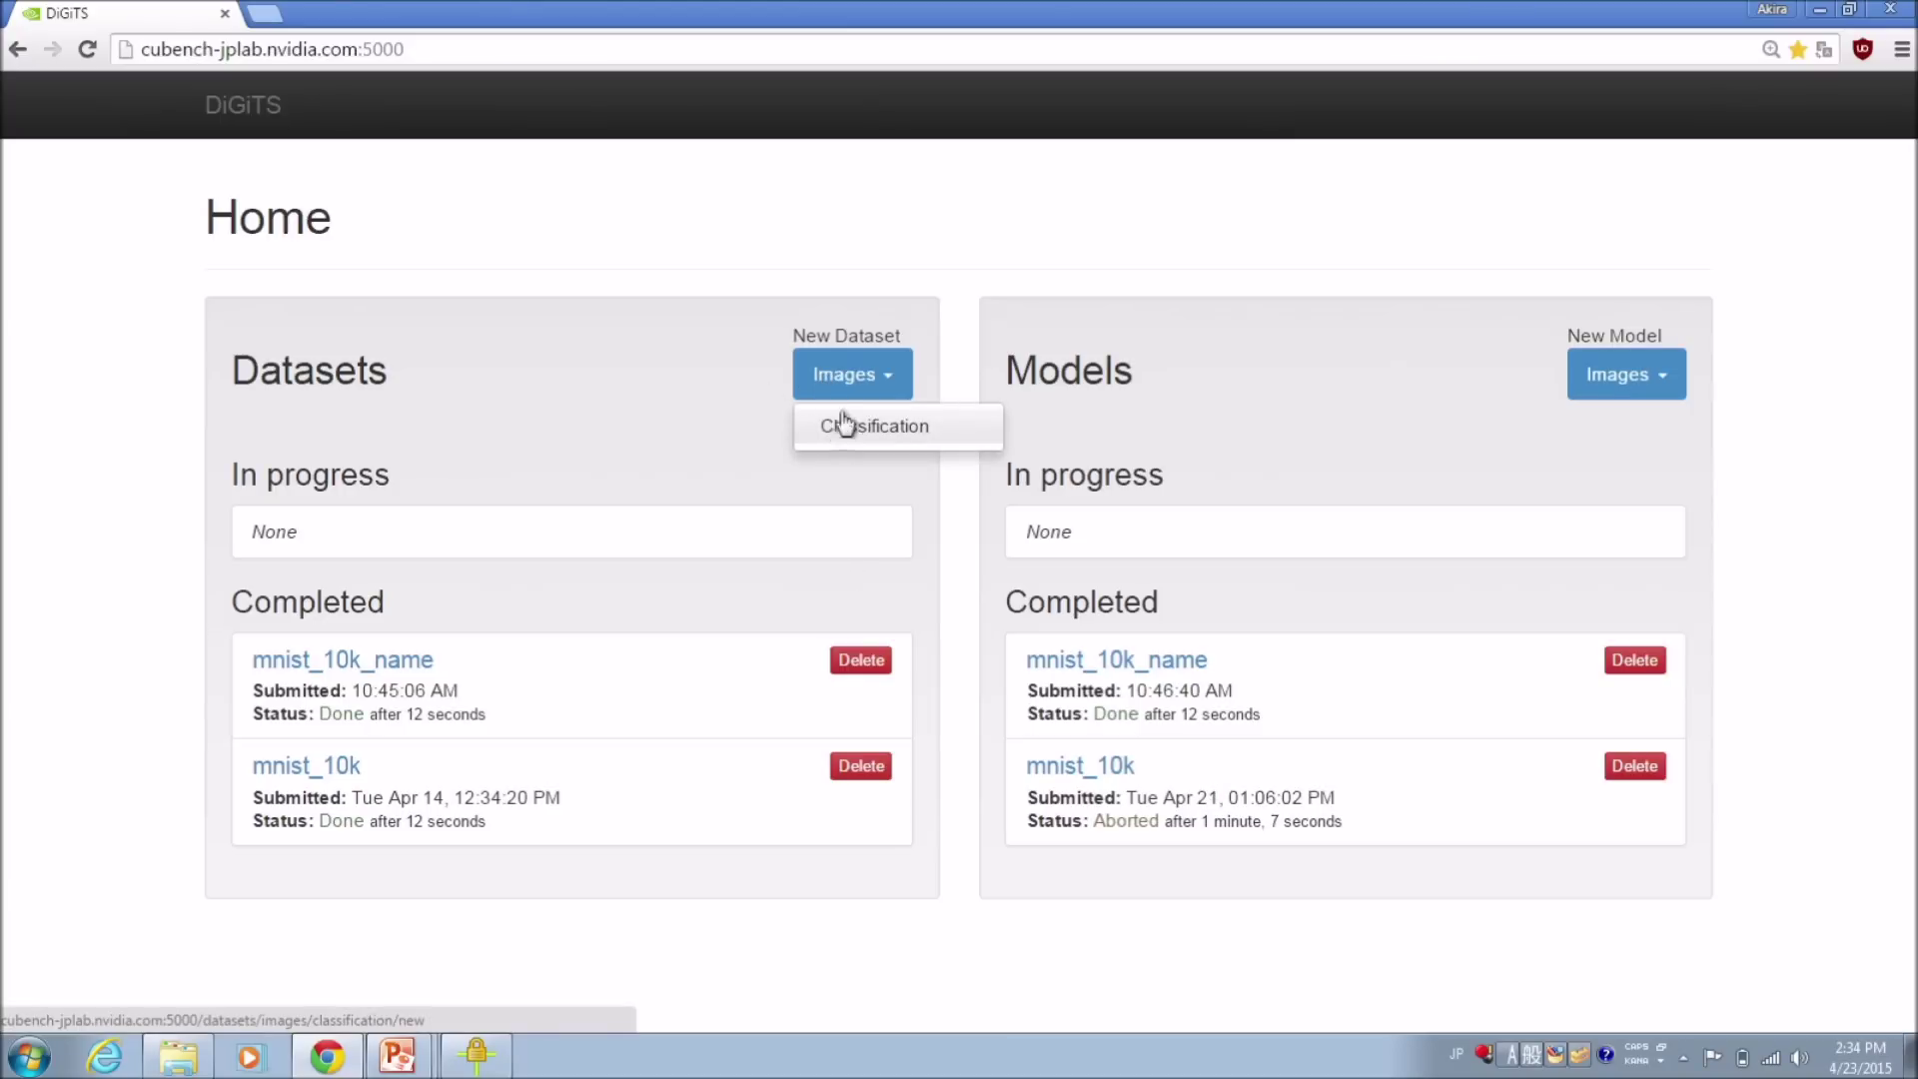
{"action": "left_click", "coordinate": [847, 398]}
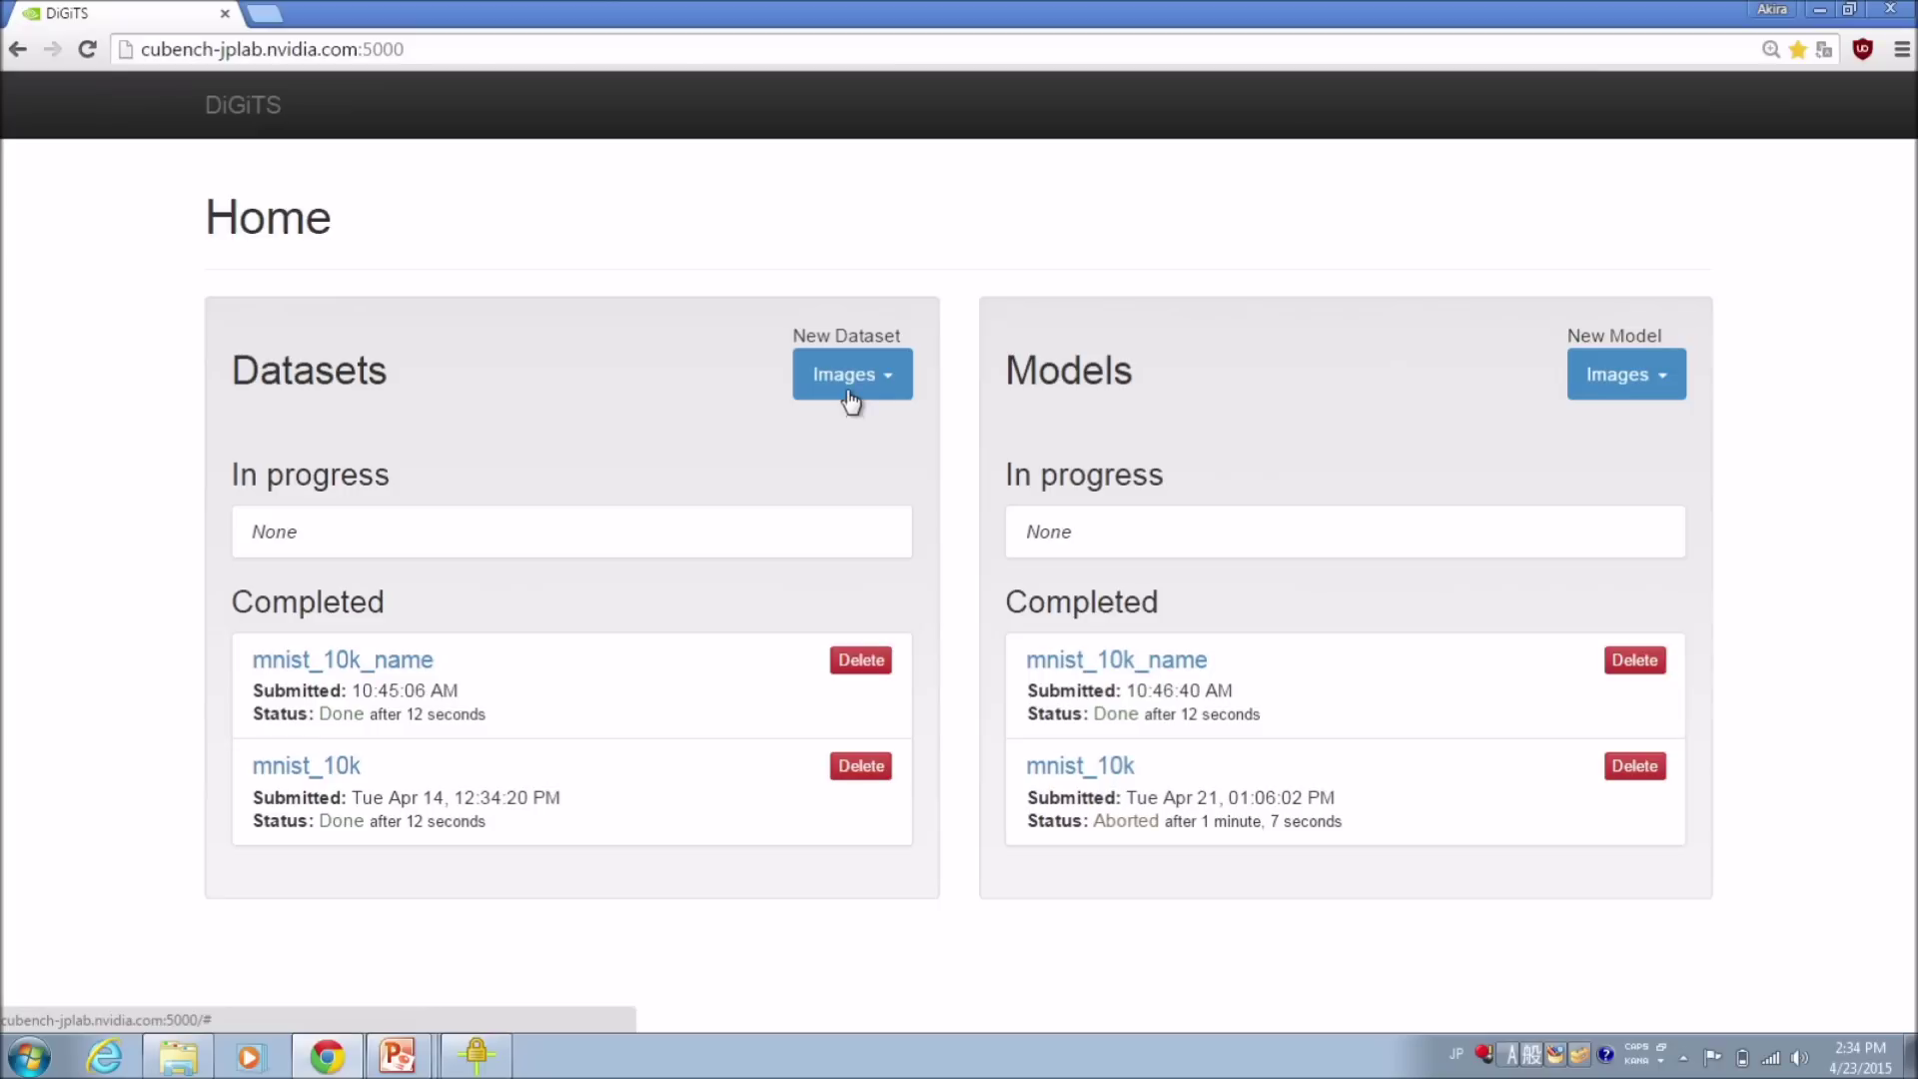
{"action": "left_click", "coordinate": [850, 404]}
{"action": "left_click", "coordinate": [852, 430]}
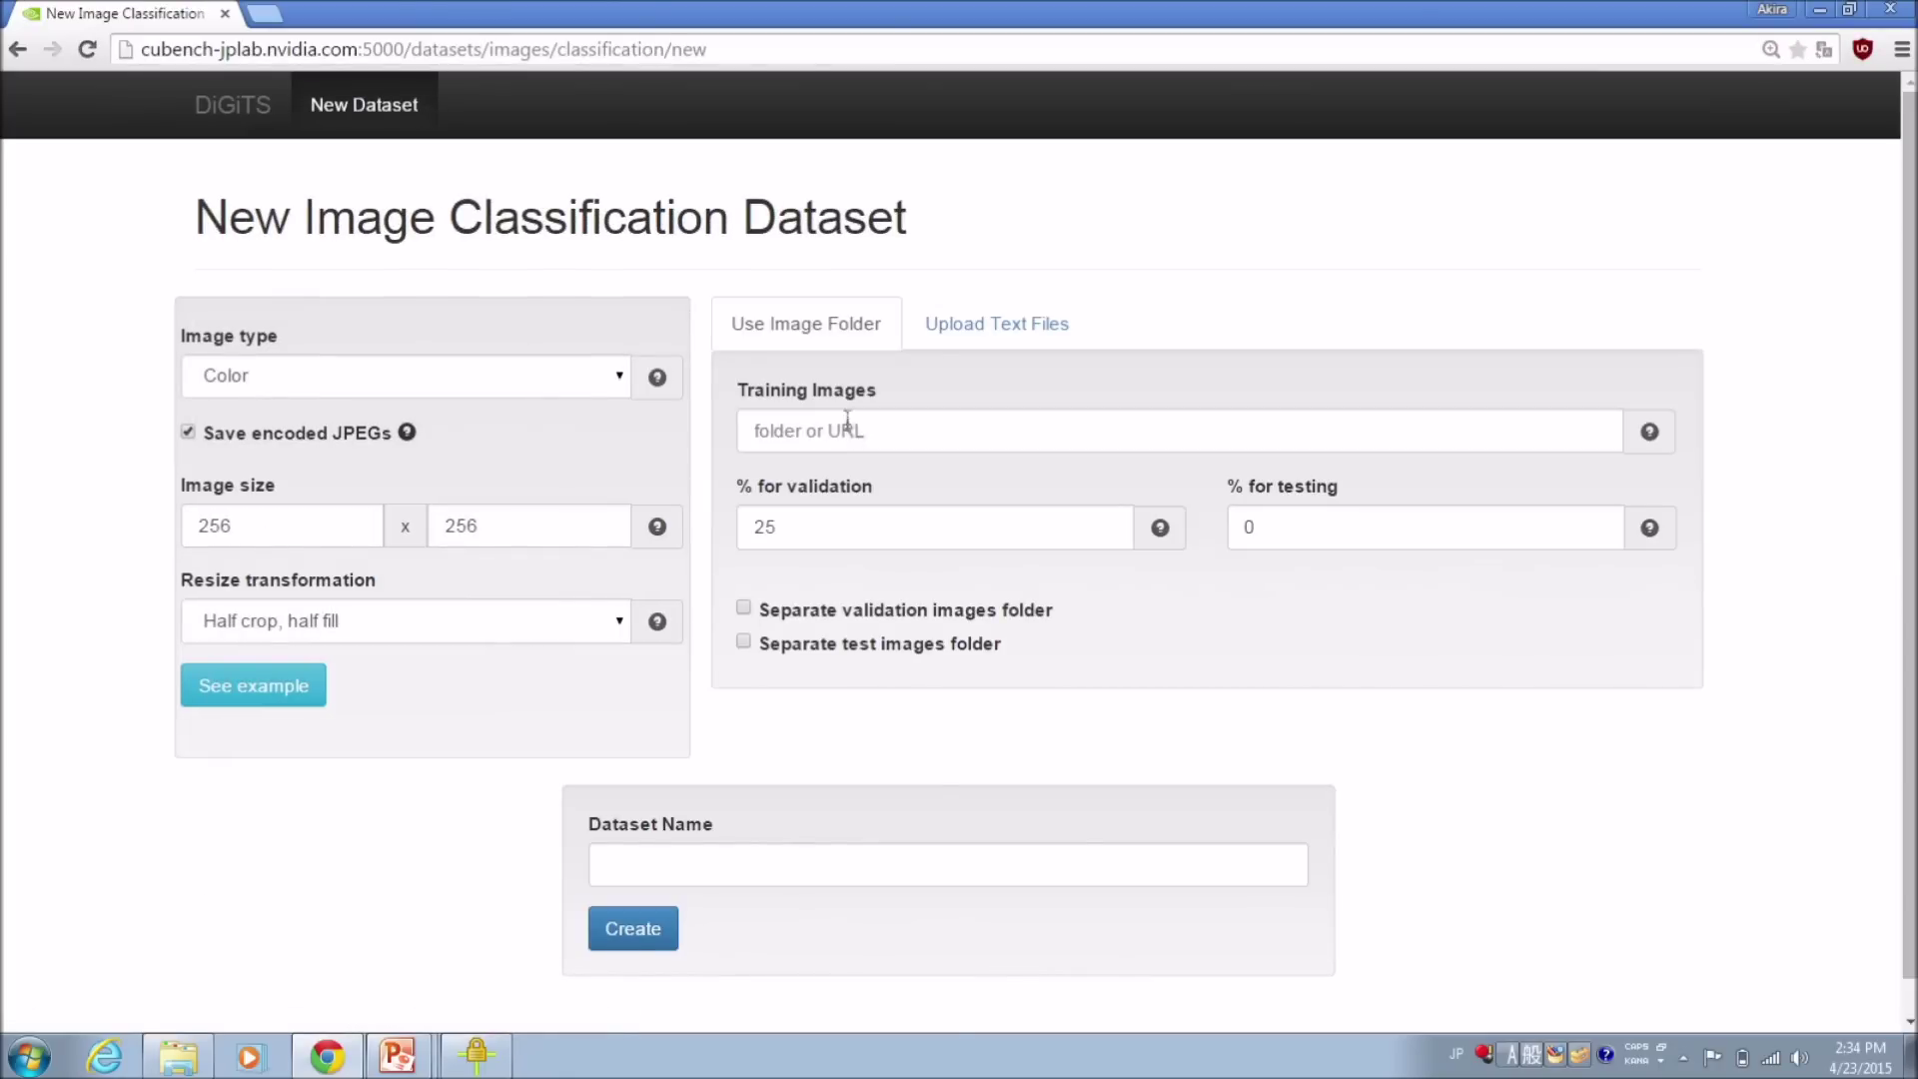
Set the dataset's image type to Grayscale.
{"action": "left_click", "coordinate": [621, 377]}
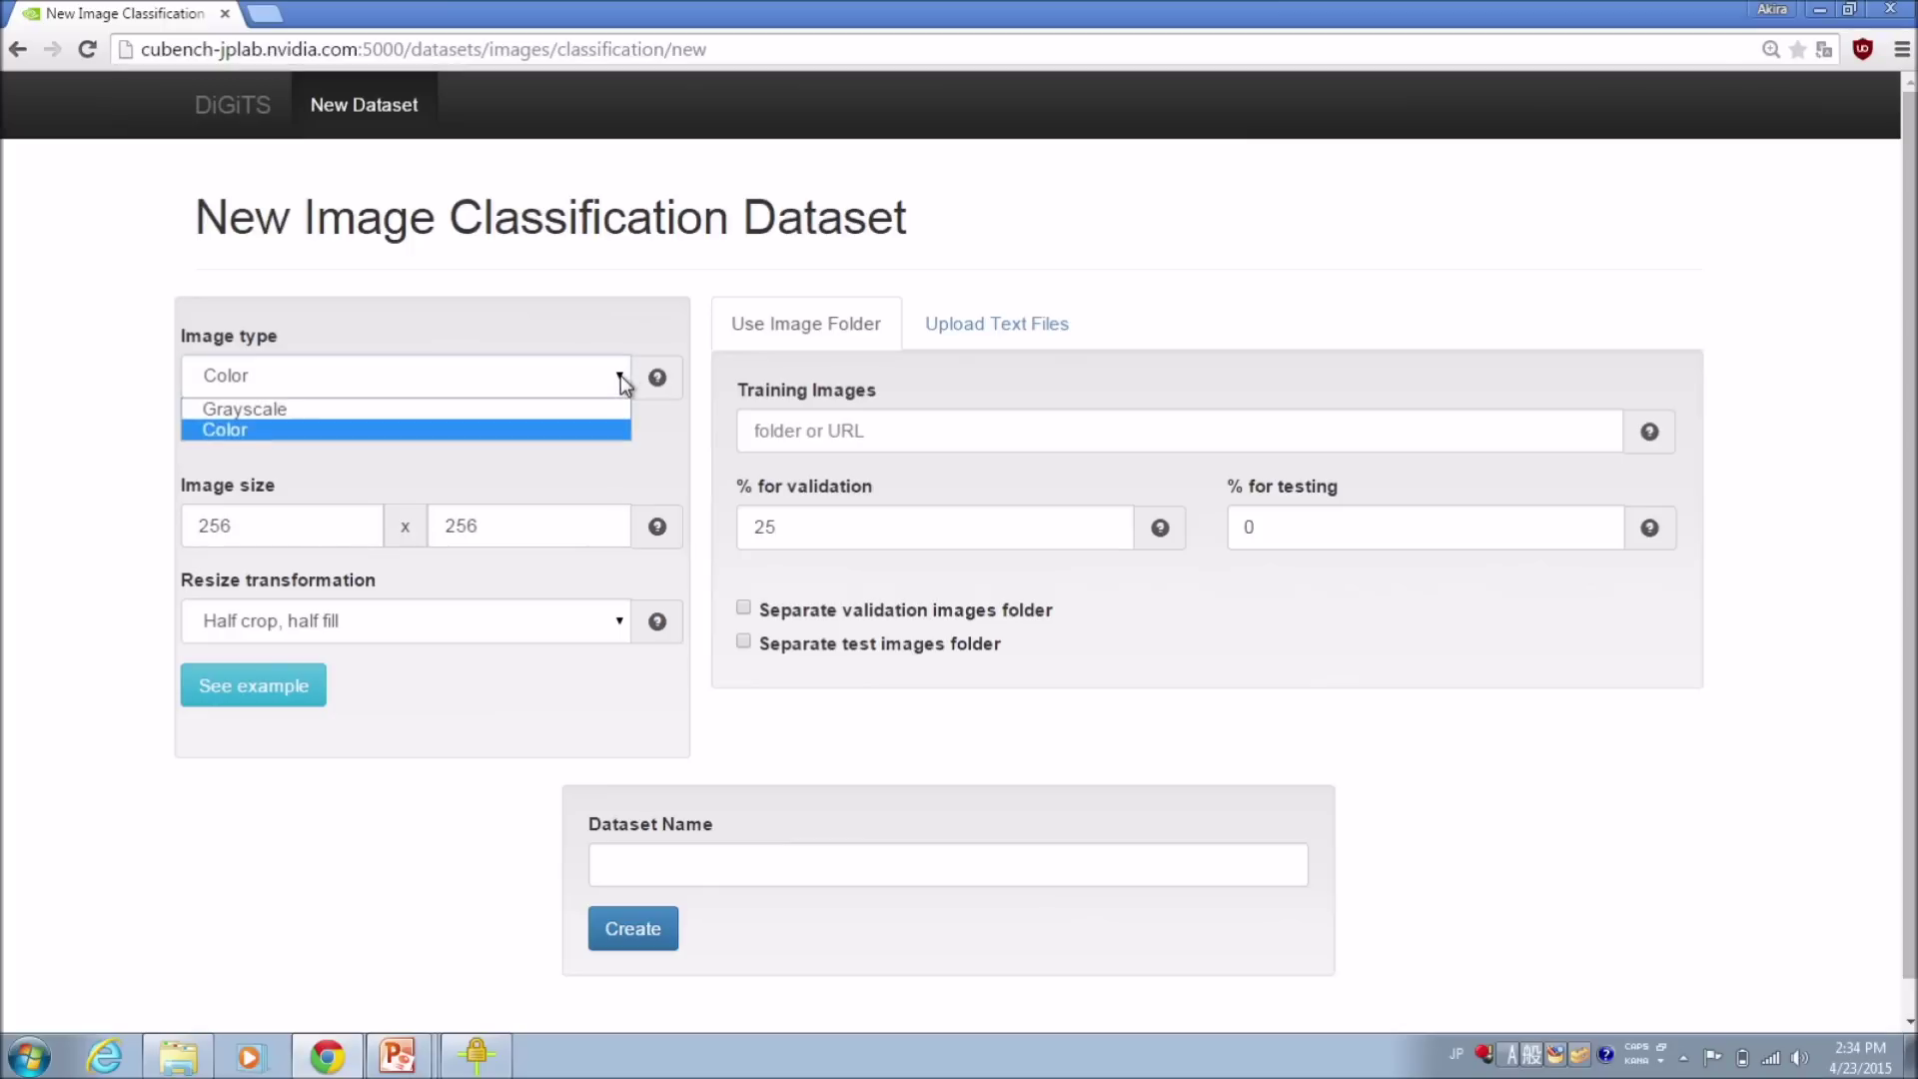
{"action": "left_click", "coordinate": [586, 413]}
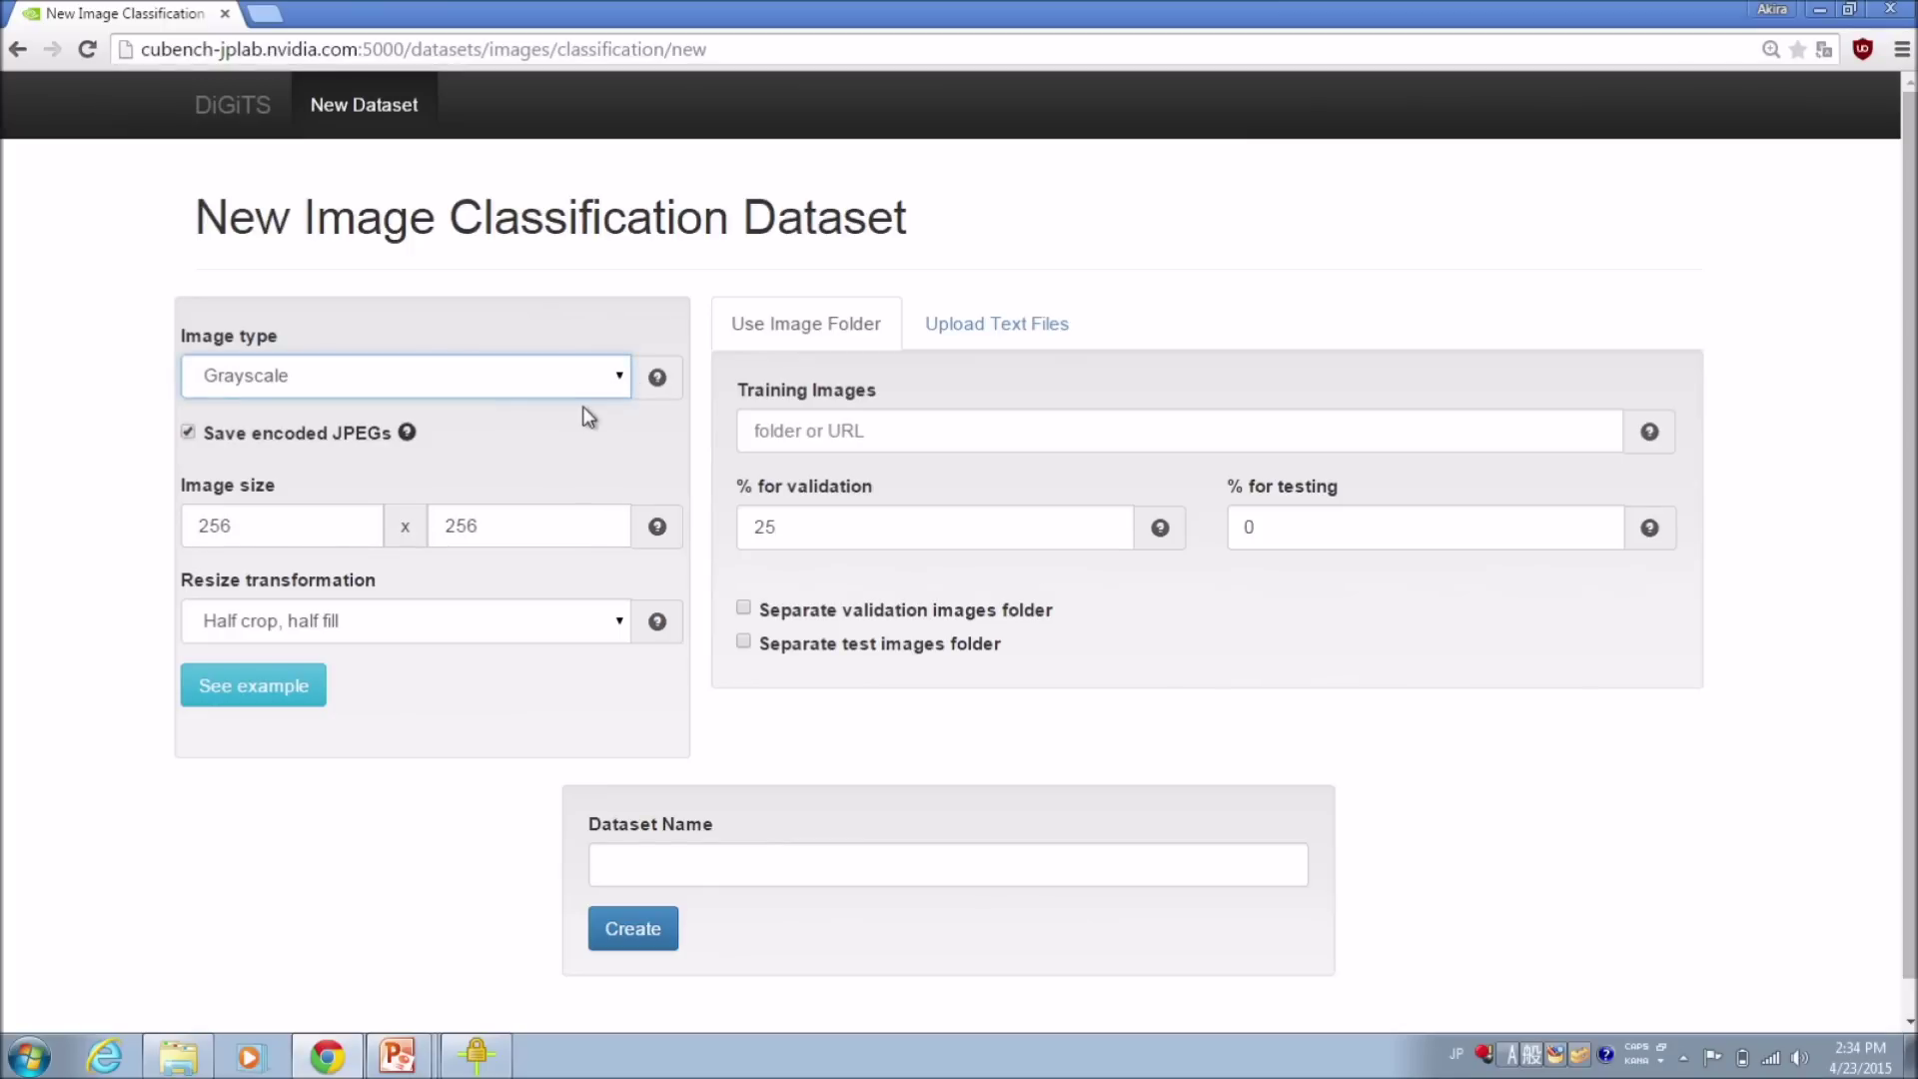
{"action": "left_click", "coordinate": [622, 380]}
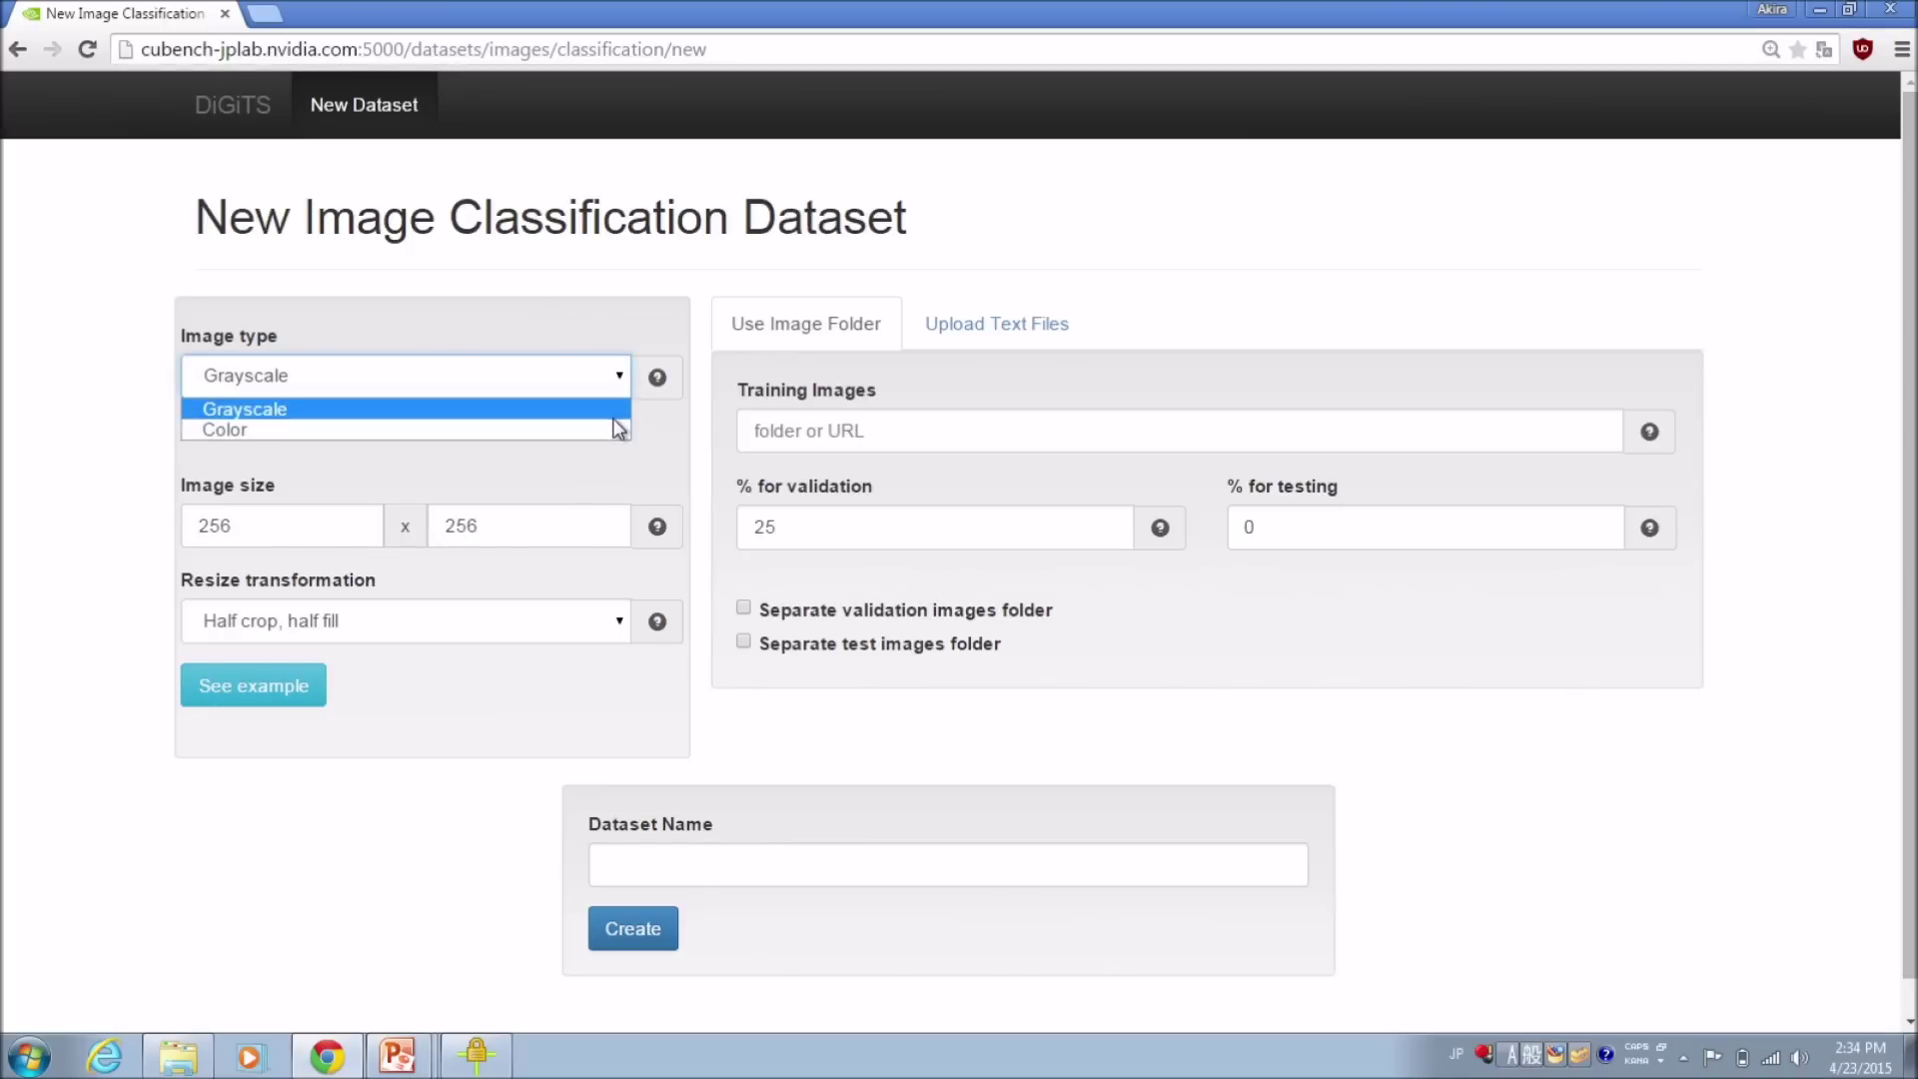
{"action": "left_click", "coordinate": [619, 410]}
Set the dataset's image size to 28 x 28.
{"action": "left_click_drag", "start_coordinate": [266, 526], "coordinate": [86, 527]}
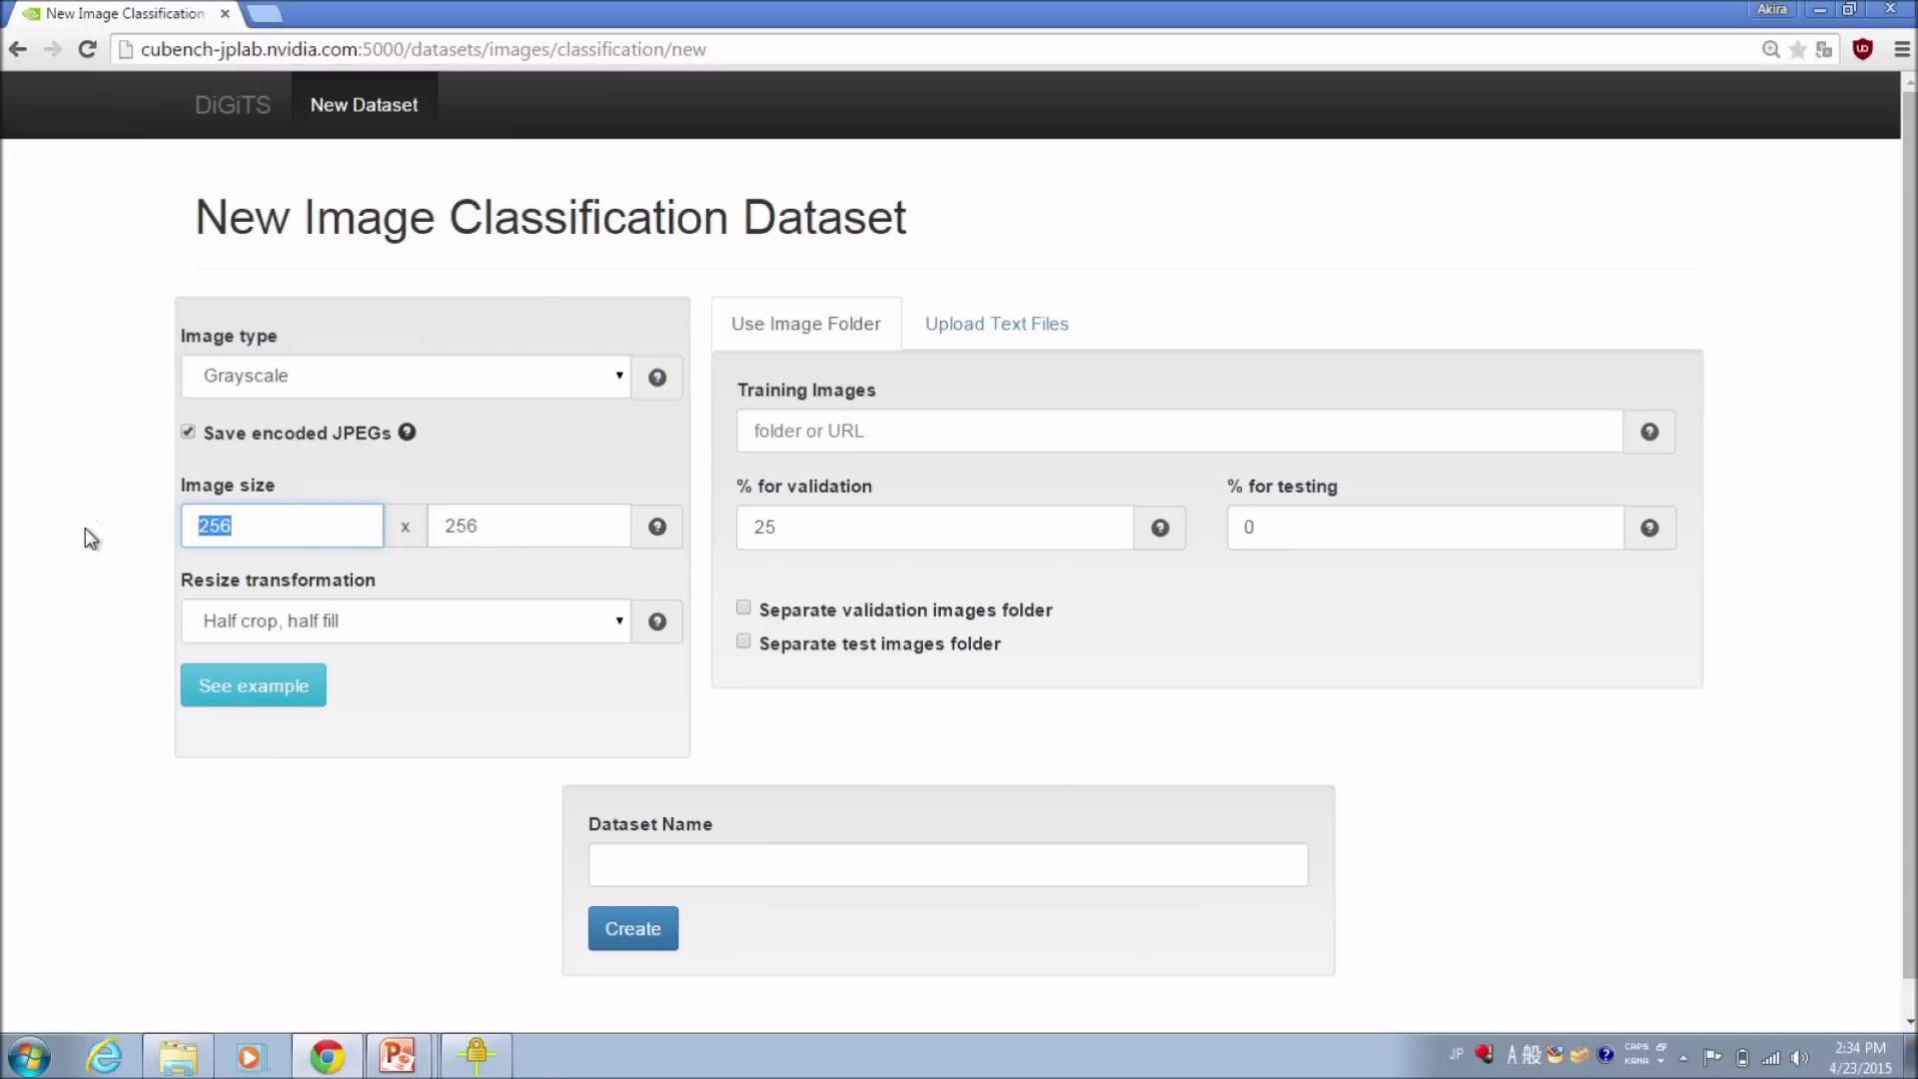
{"action": "type", "text": "28"}
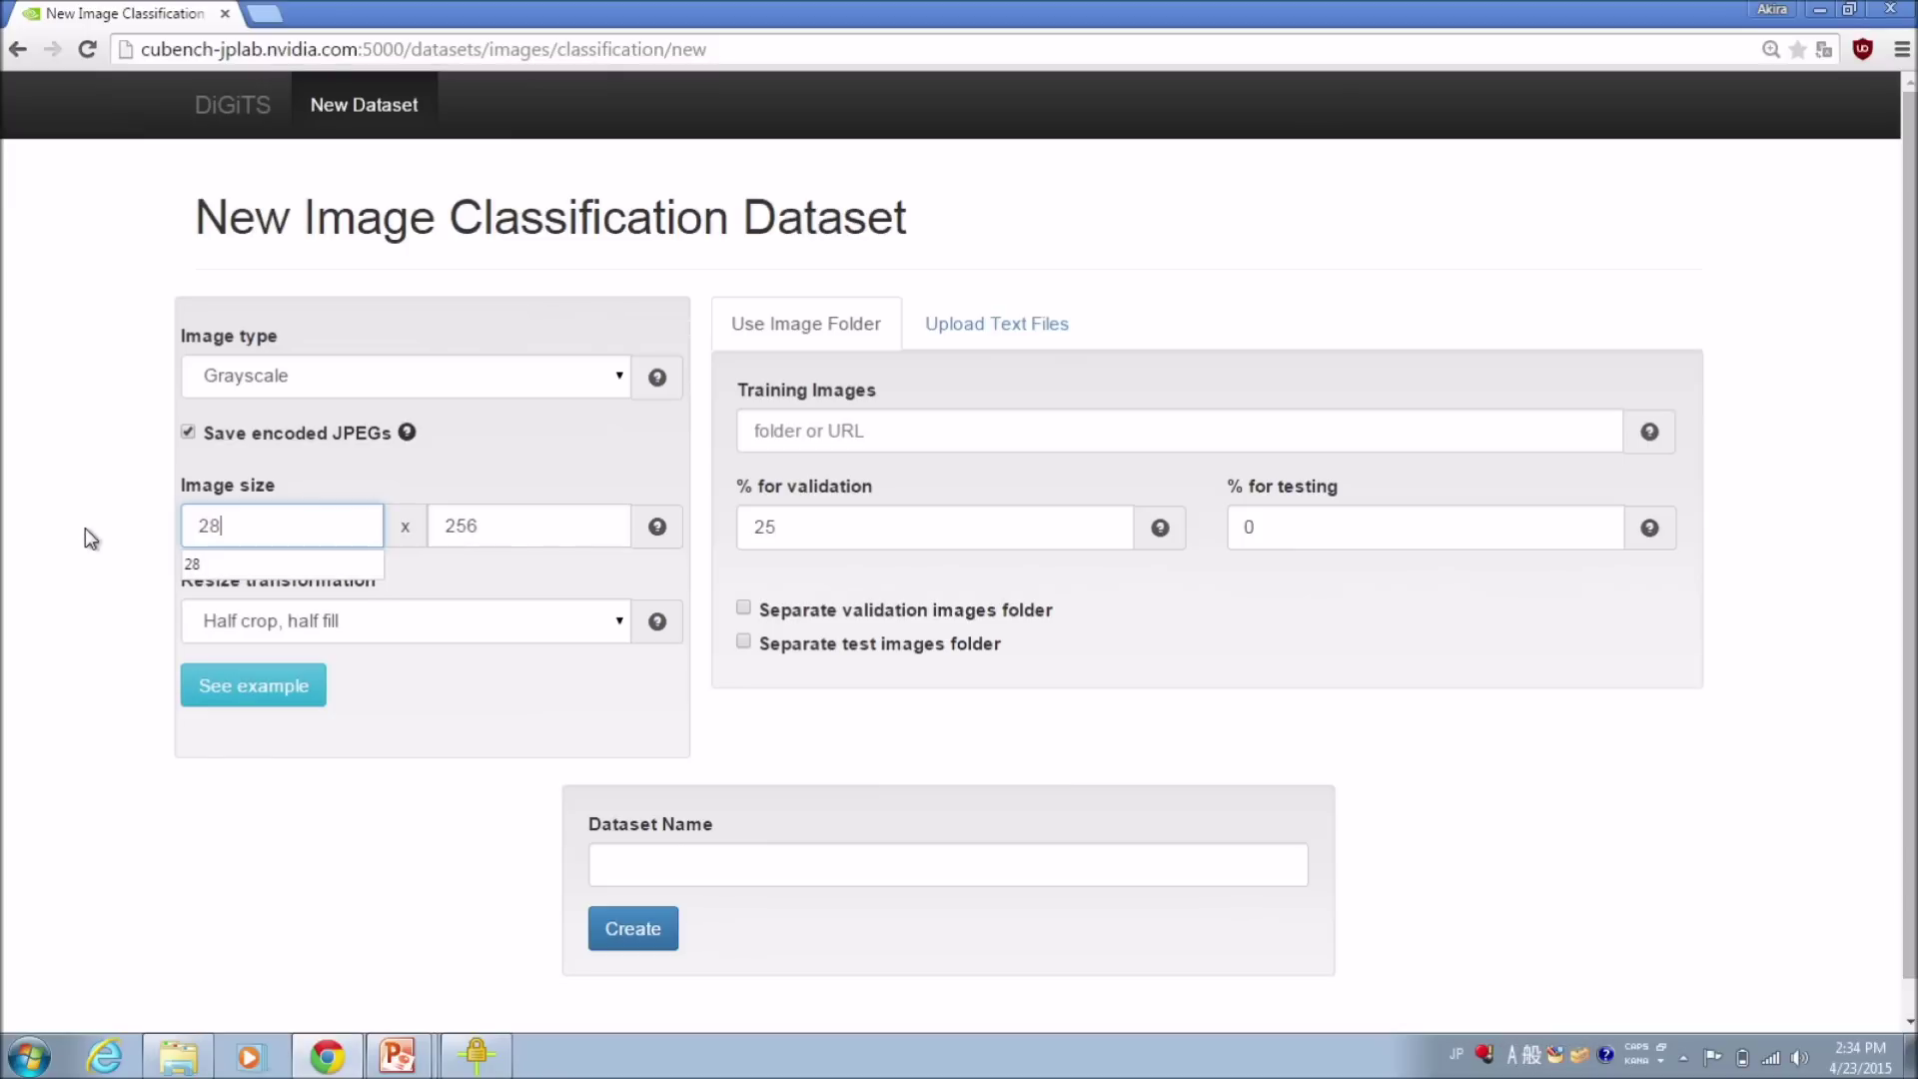
{"action": "left_click", "coordinate": [543, 529]}
{"action": "key", "text": "BackSpace"}
{"action": "key", "text": "BackSpace"}
{"action": "key", "text": "BackSpace"}
{"action": "type", "text": "28"}
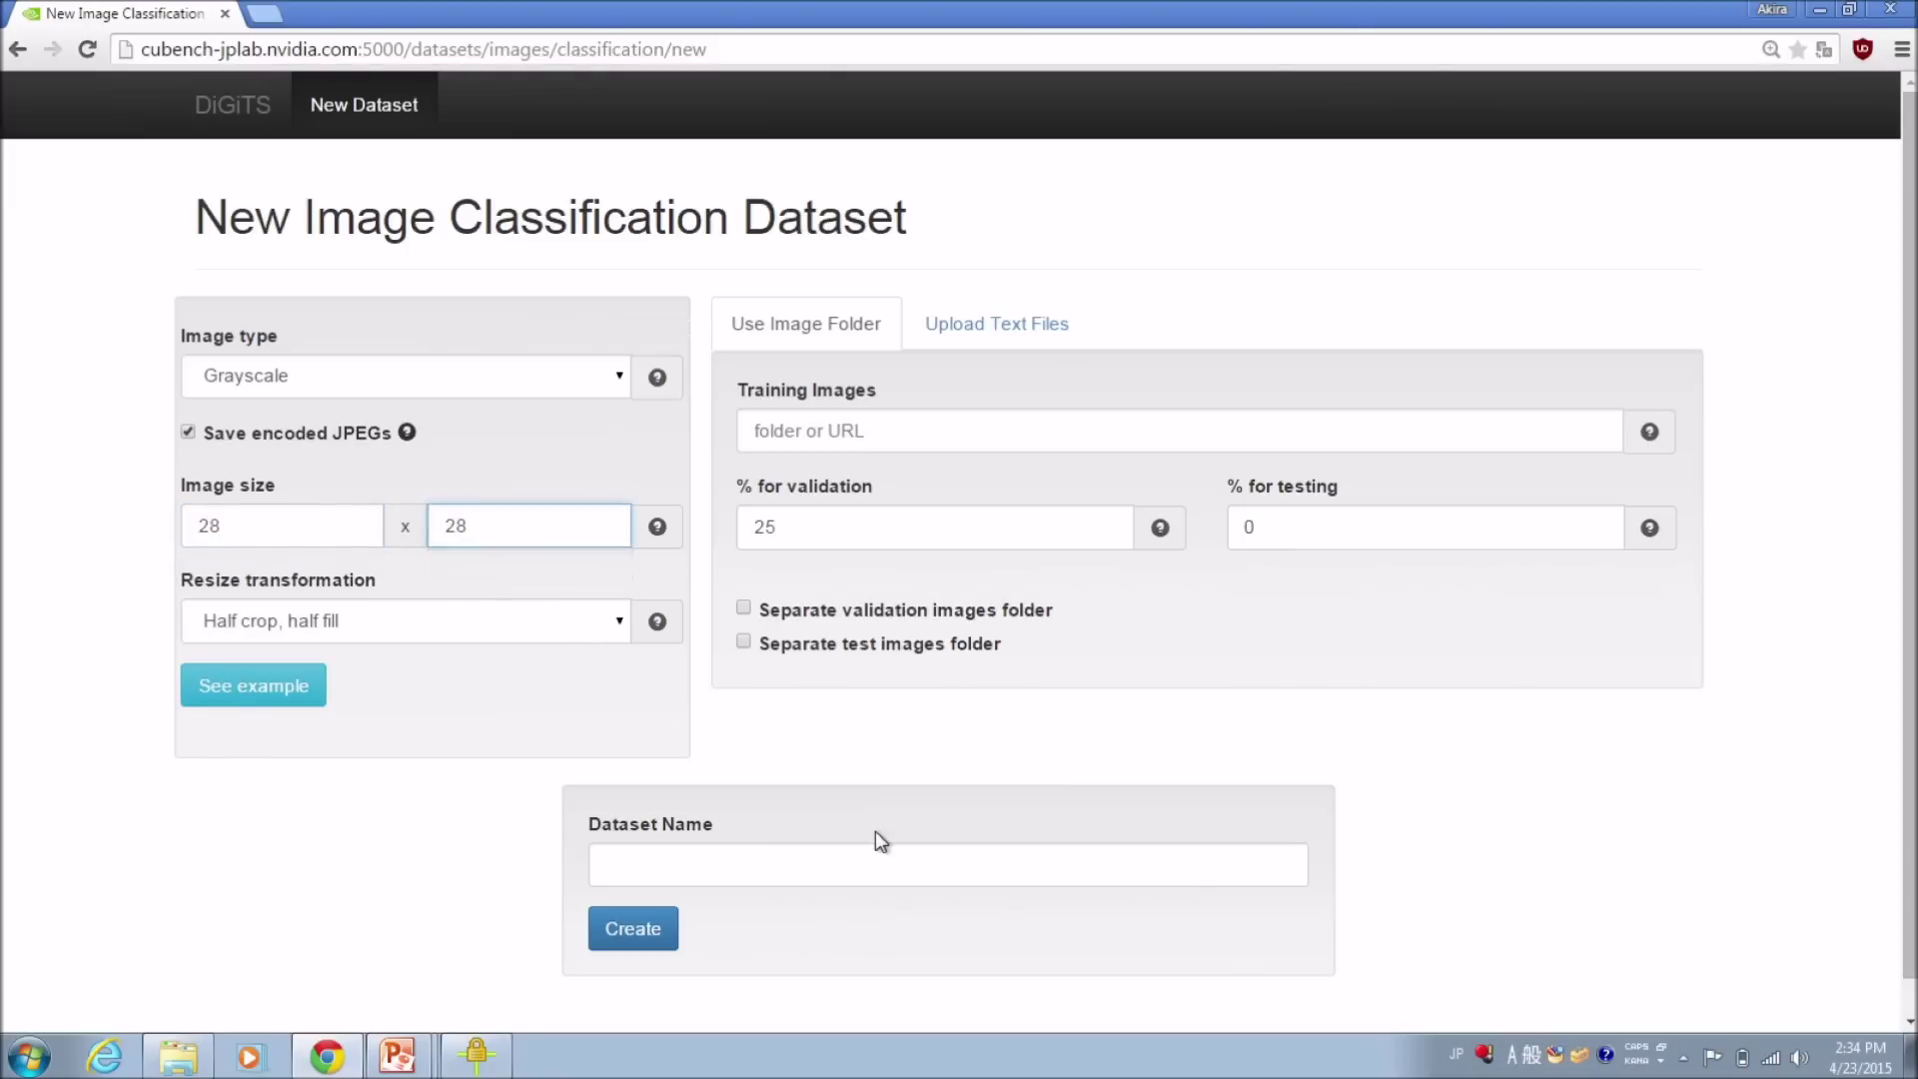
Use /home/ubuntu/digits-1.0/mnist_10k_name as the training images folder, with 25% of the images for validation.
{"action": "left_click", "coordinate": [886, 430]}
{"action": "type", "text": "/home"}
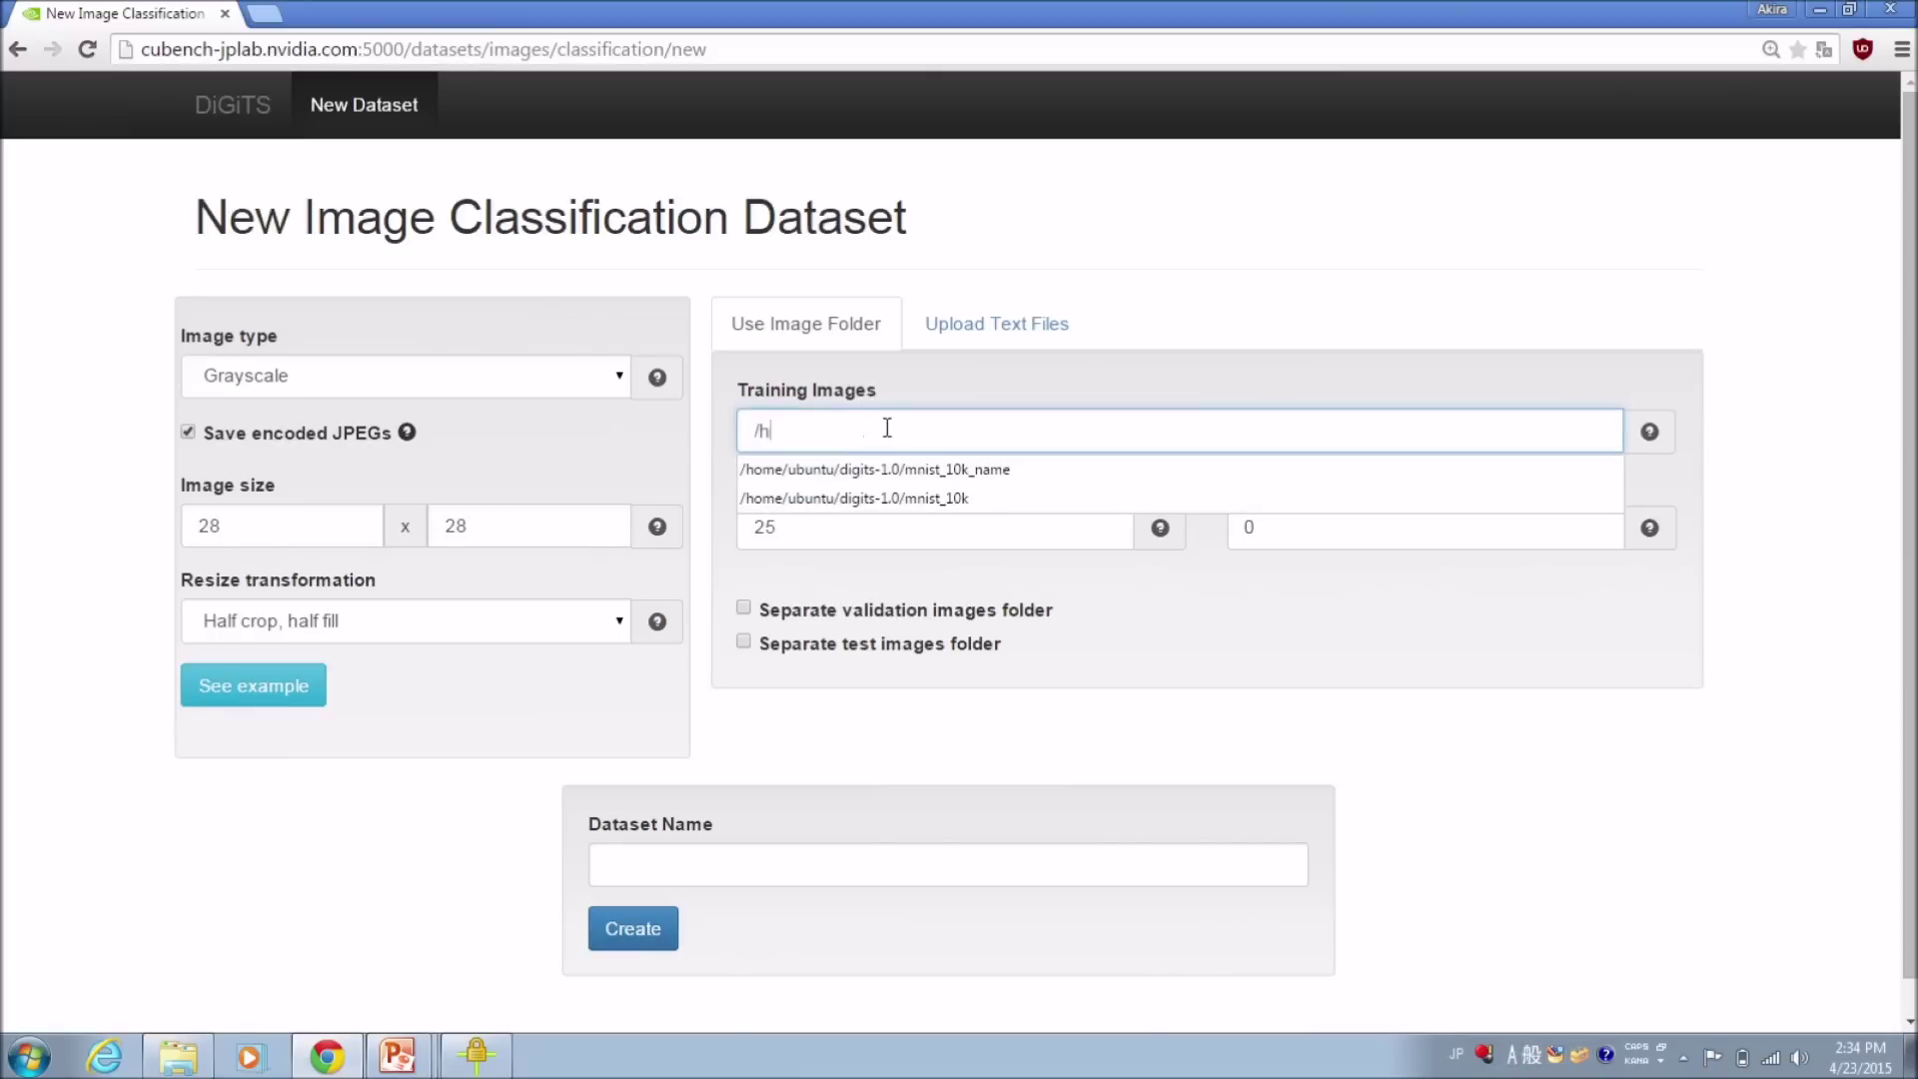
{"action": "left_click", "coordinate": [953, 480]}
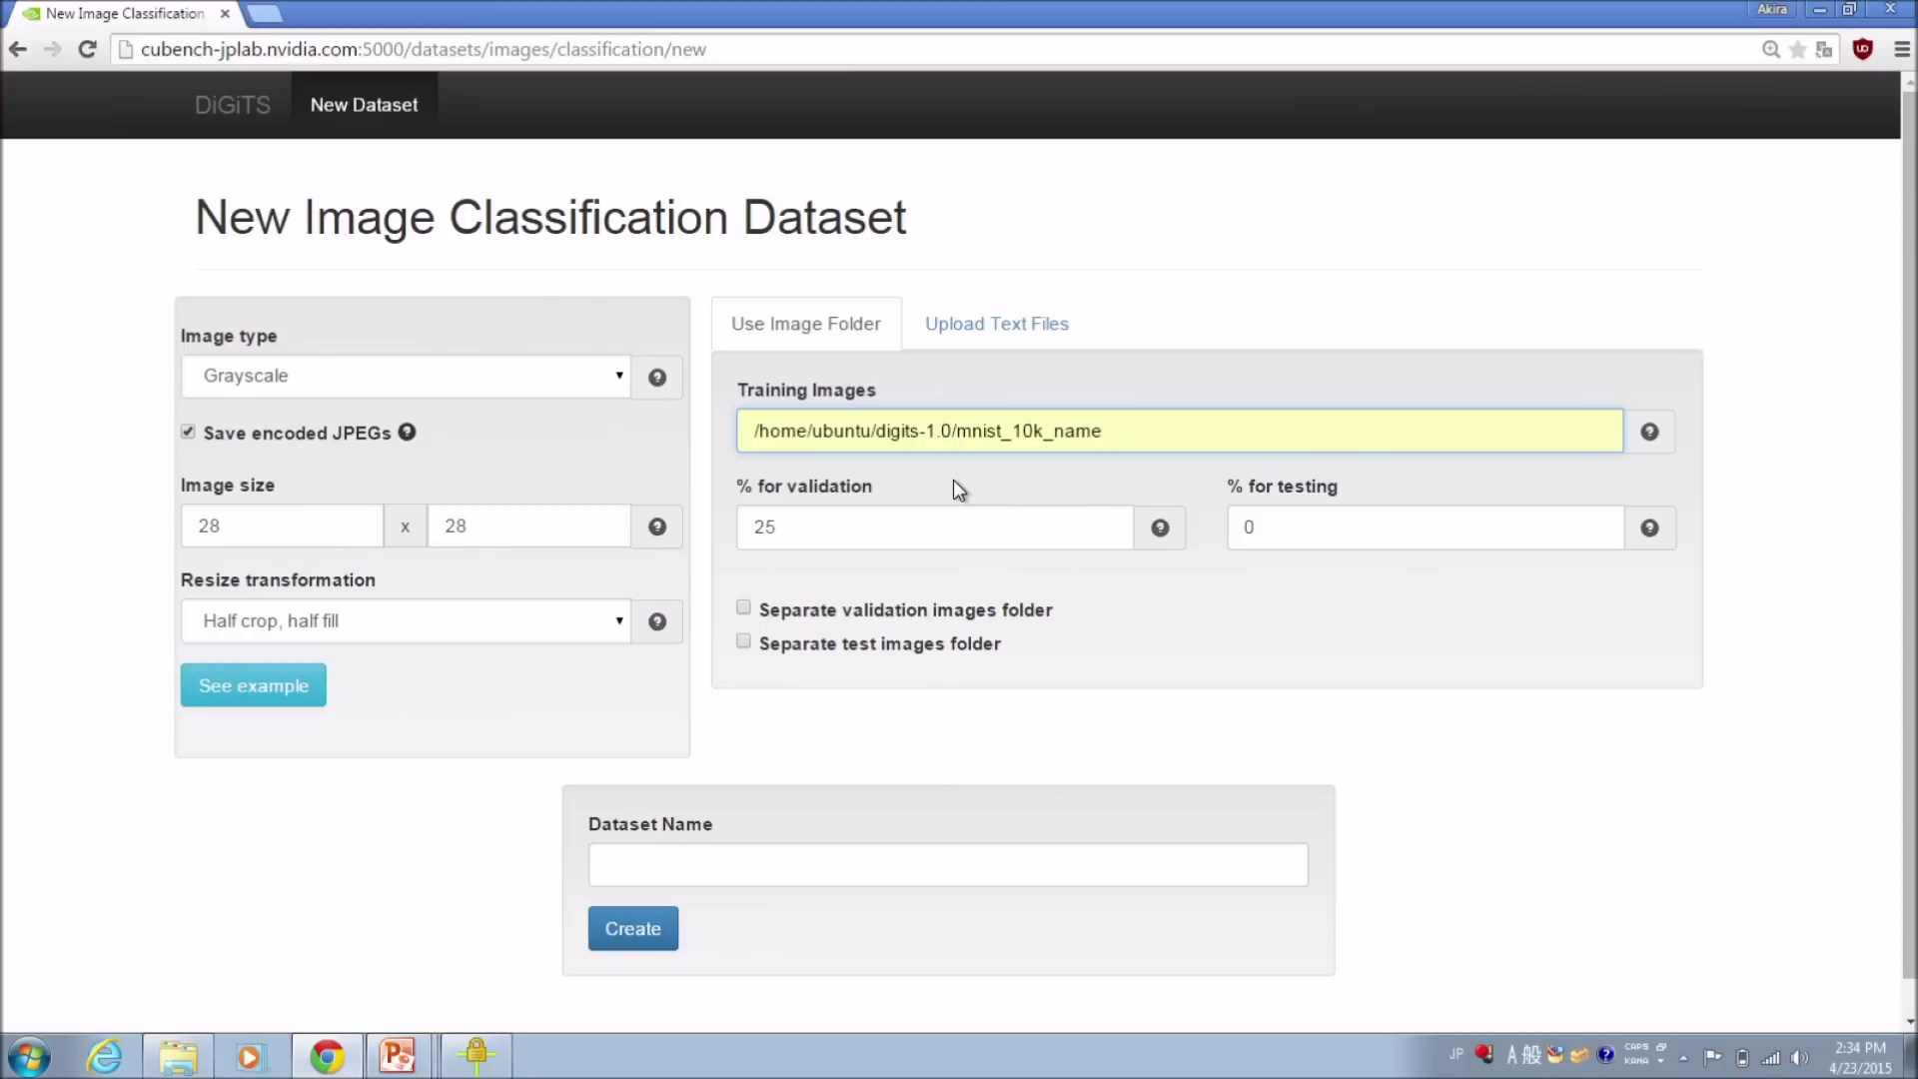
{"action": "left_click", "coordinate": [839, 537]}
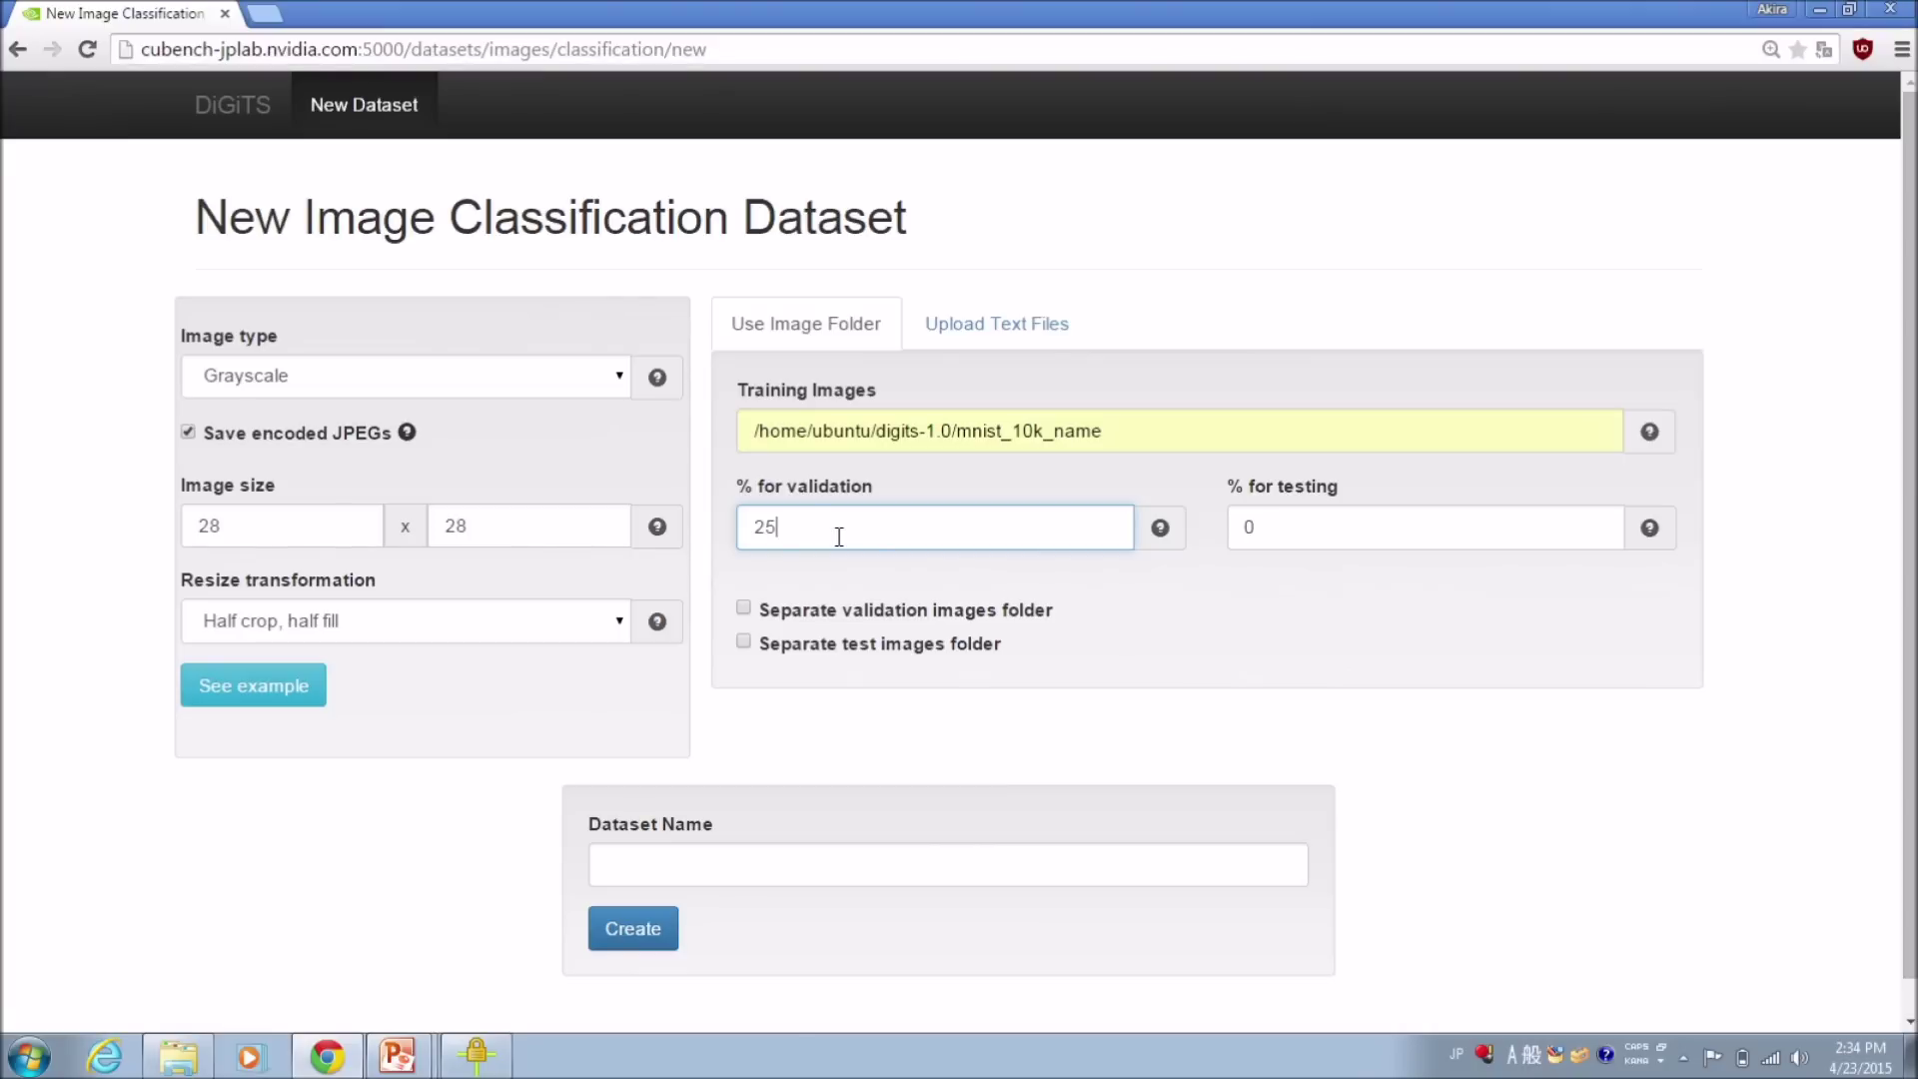
{"action": "key", "text": "BackSpace"}
{"action": "key", "text": "BackSpace"}
{"action": "type", "text": "25"}
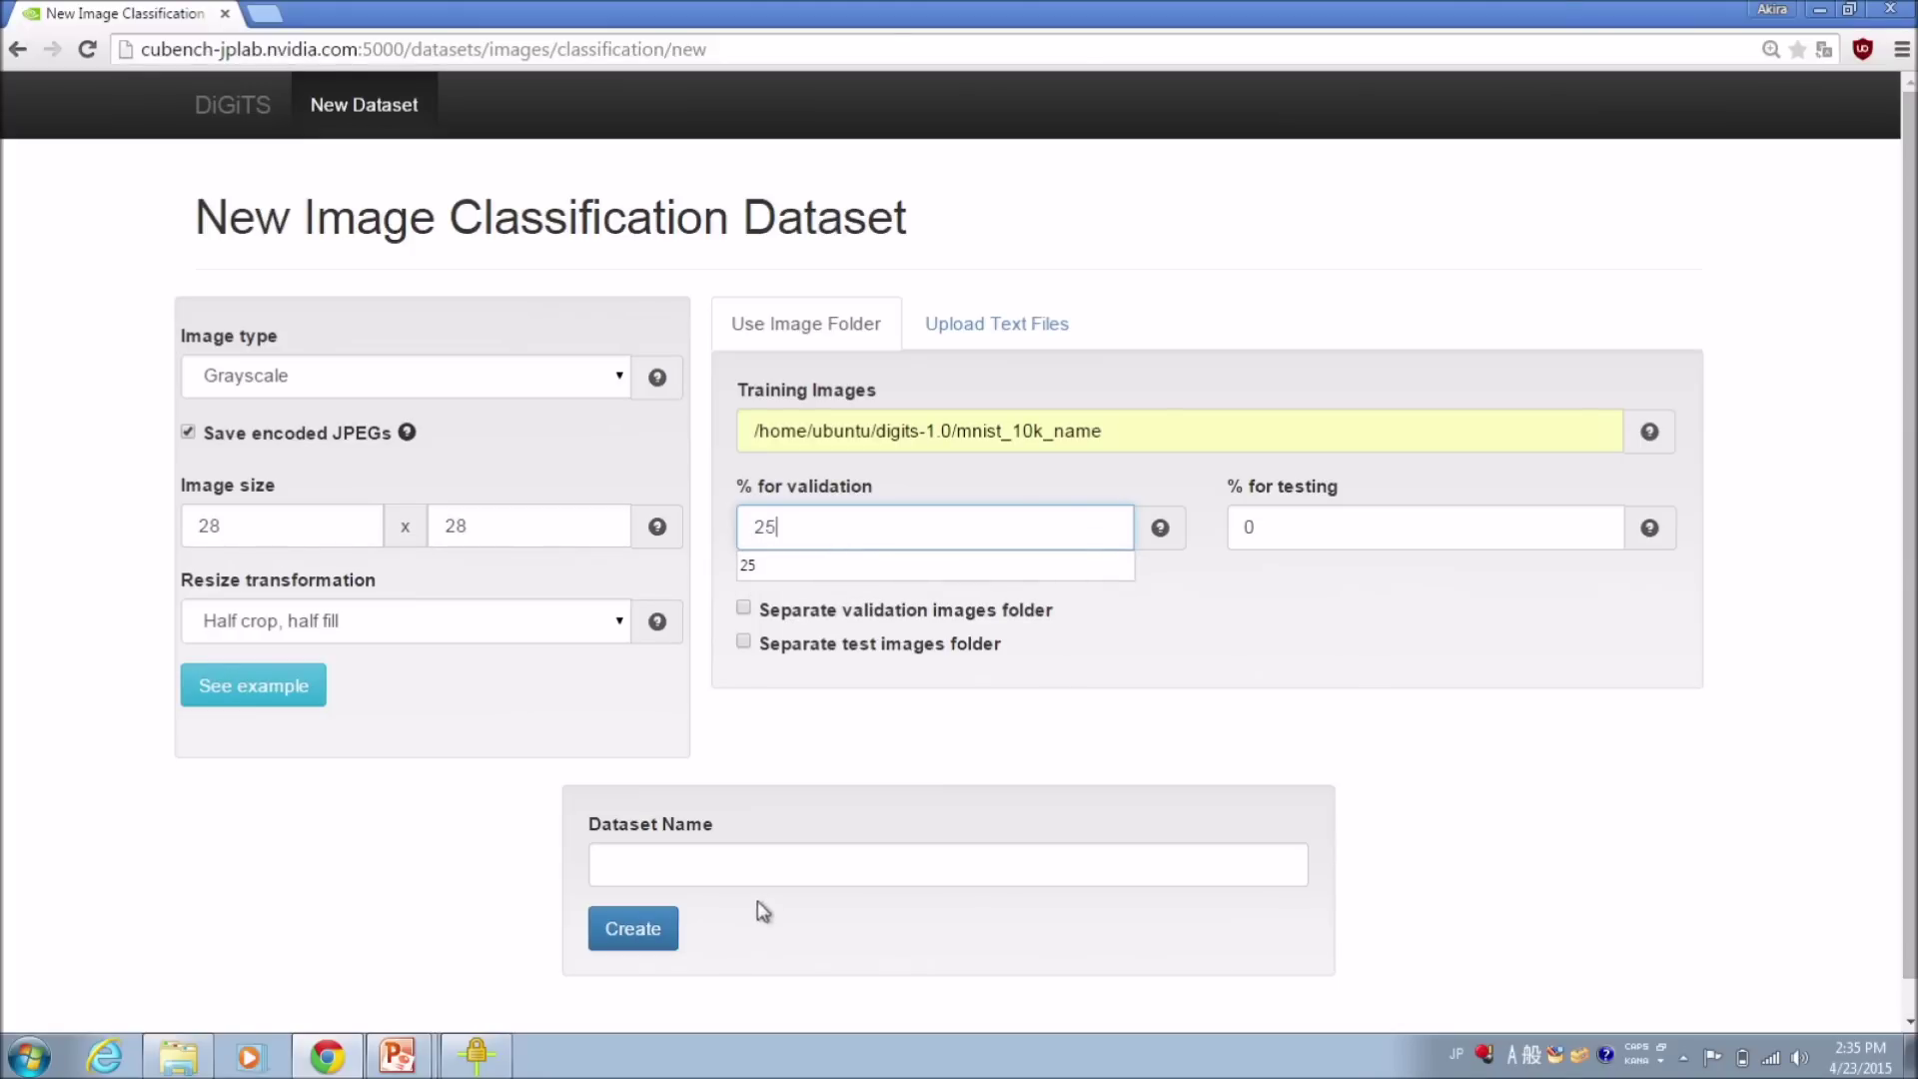
Name the dataset "test" and create it.
{"action": "left_click", "coordinate": [727, 878]}
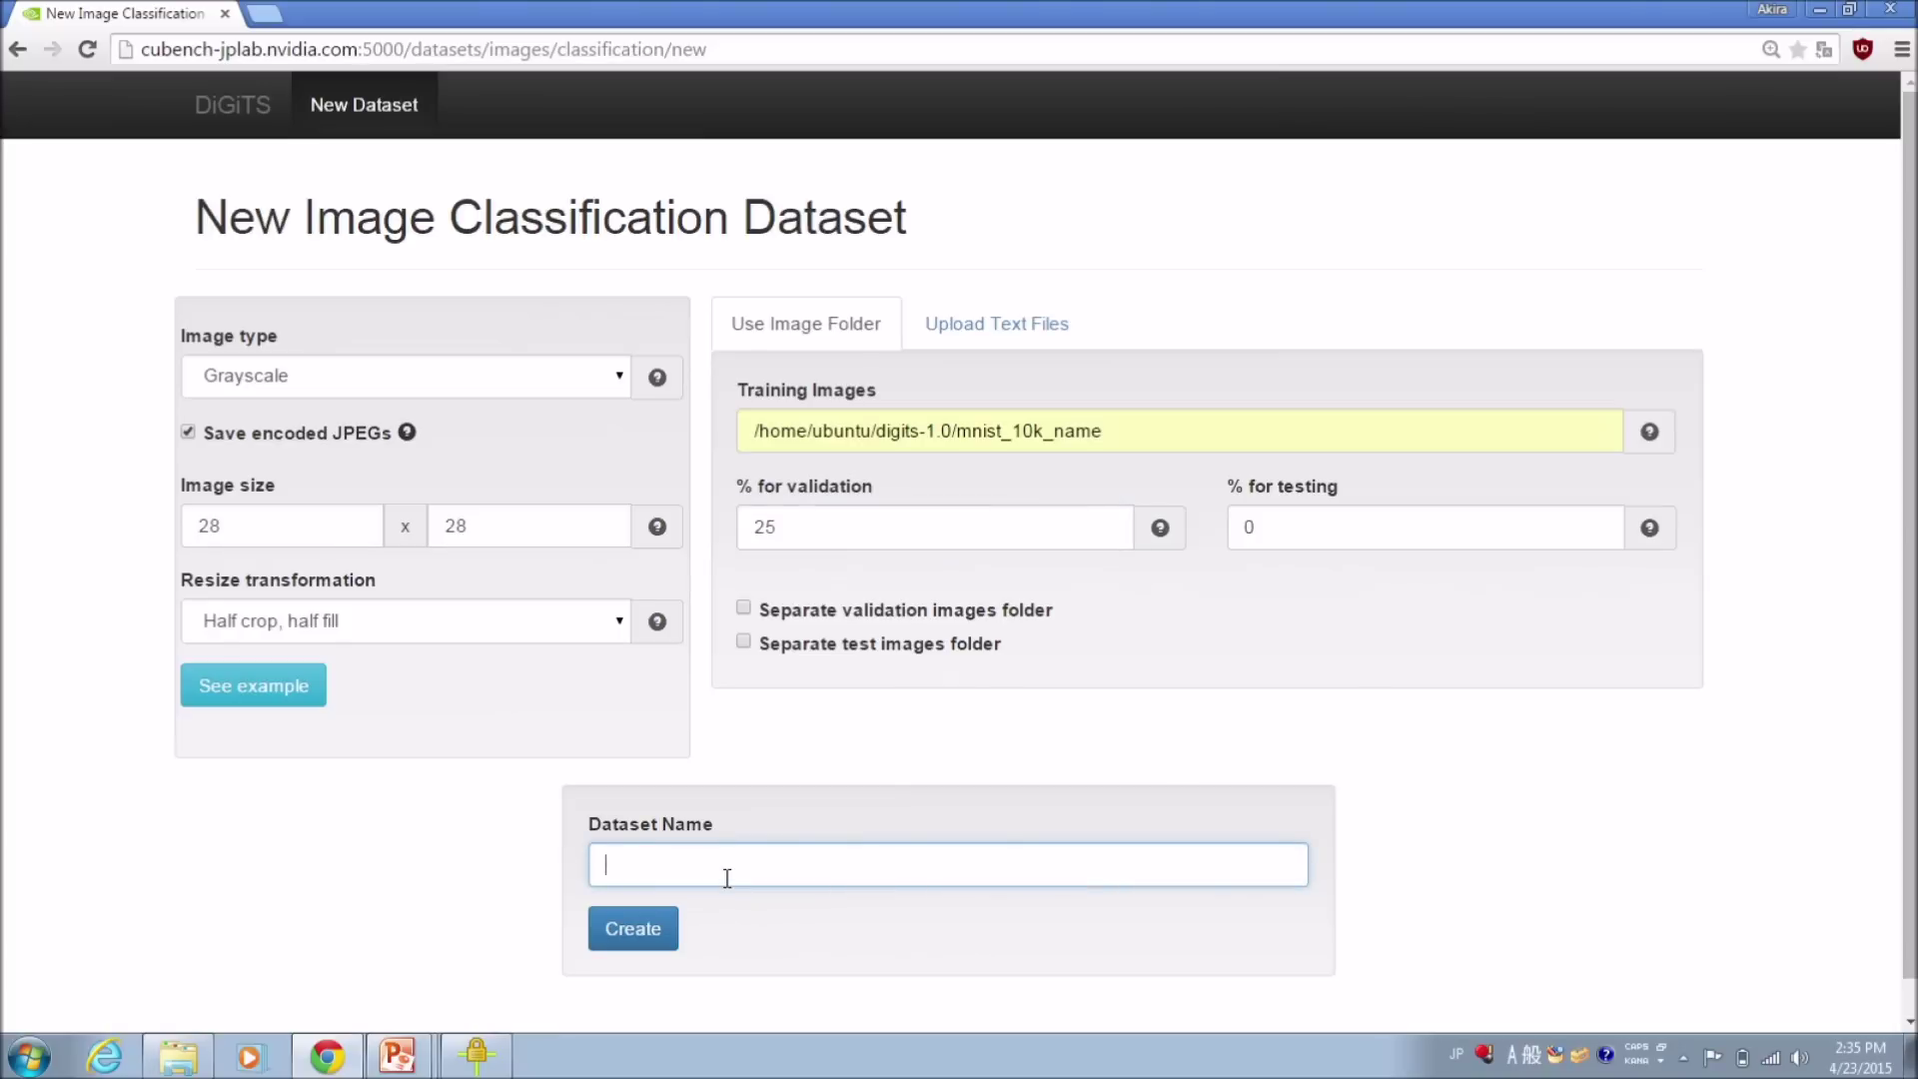
{"action": "type", "text": "test"}
{"action": "left_click", "coordinate": [648, 939]}
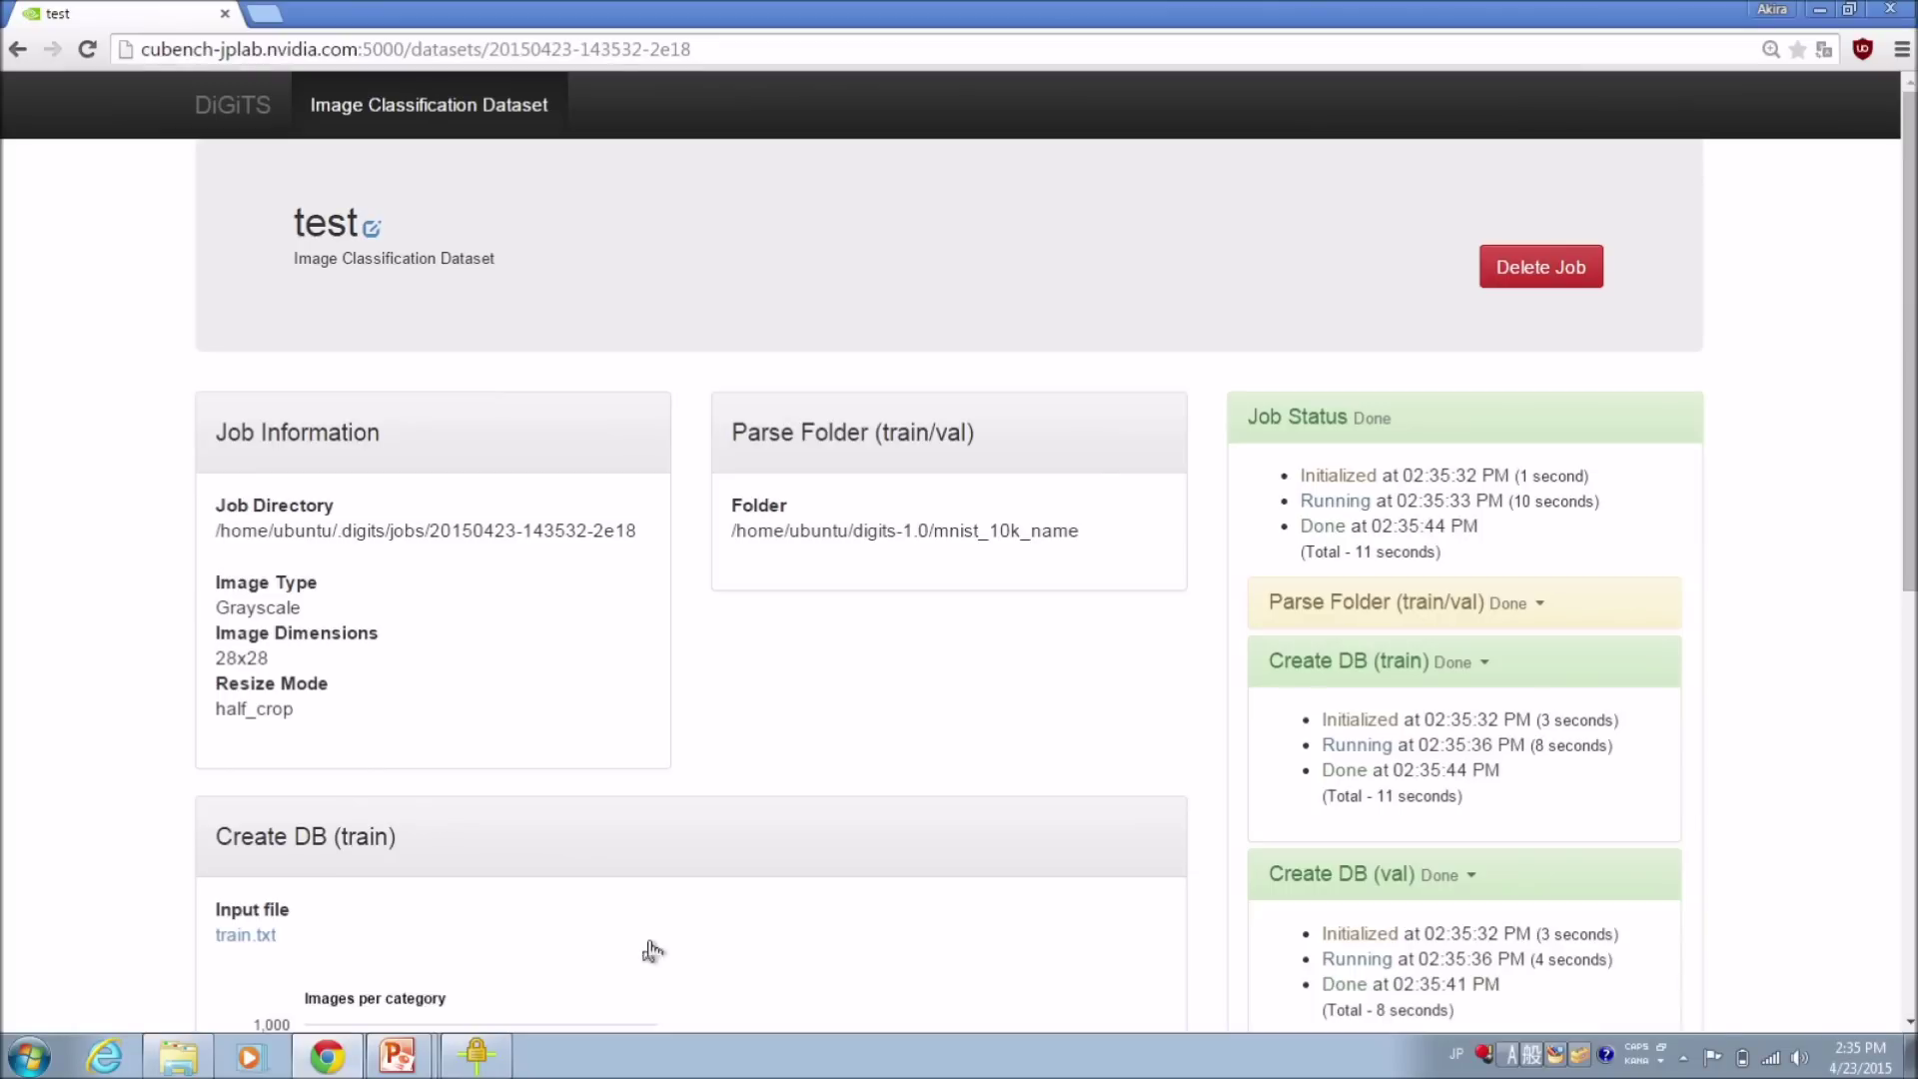
Return to the home page, start a new image classification model and select the test dataset for it.
{"action": "left_click", "coordinate": [252, 110]}
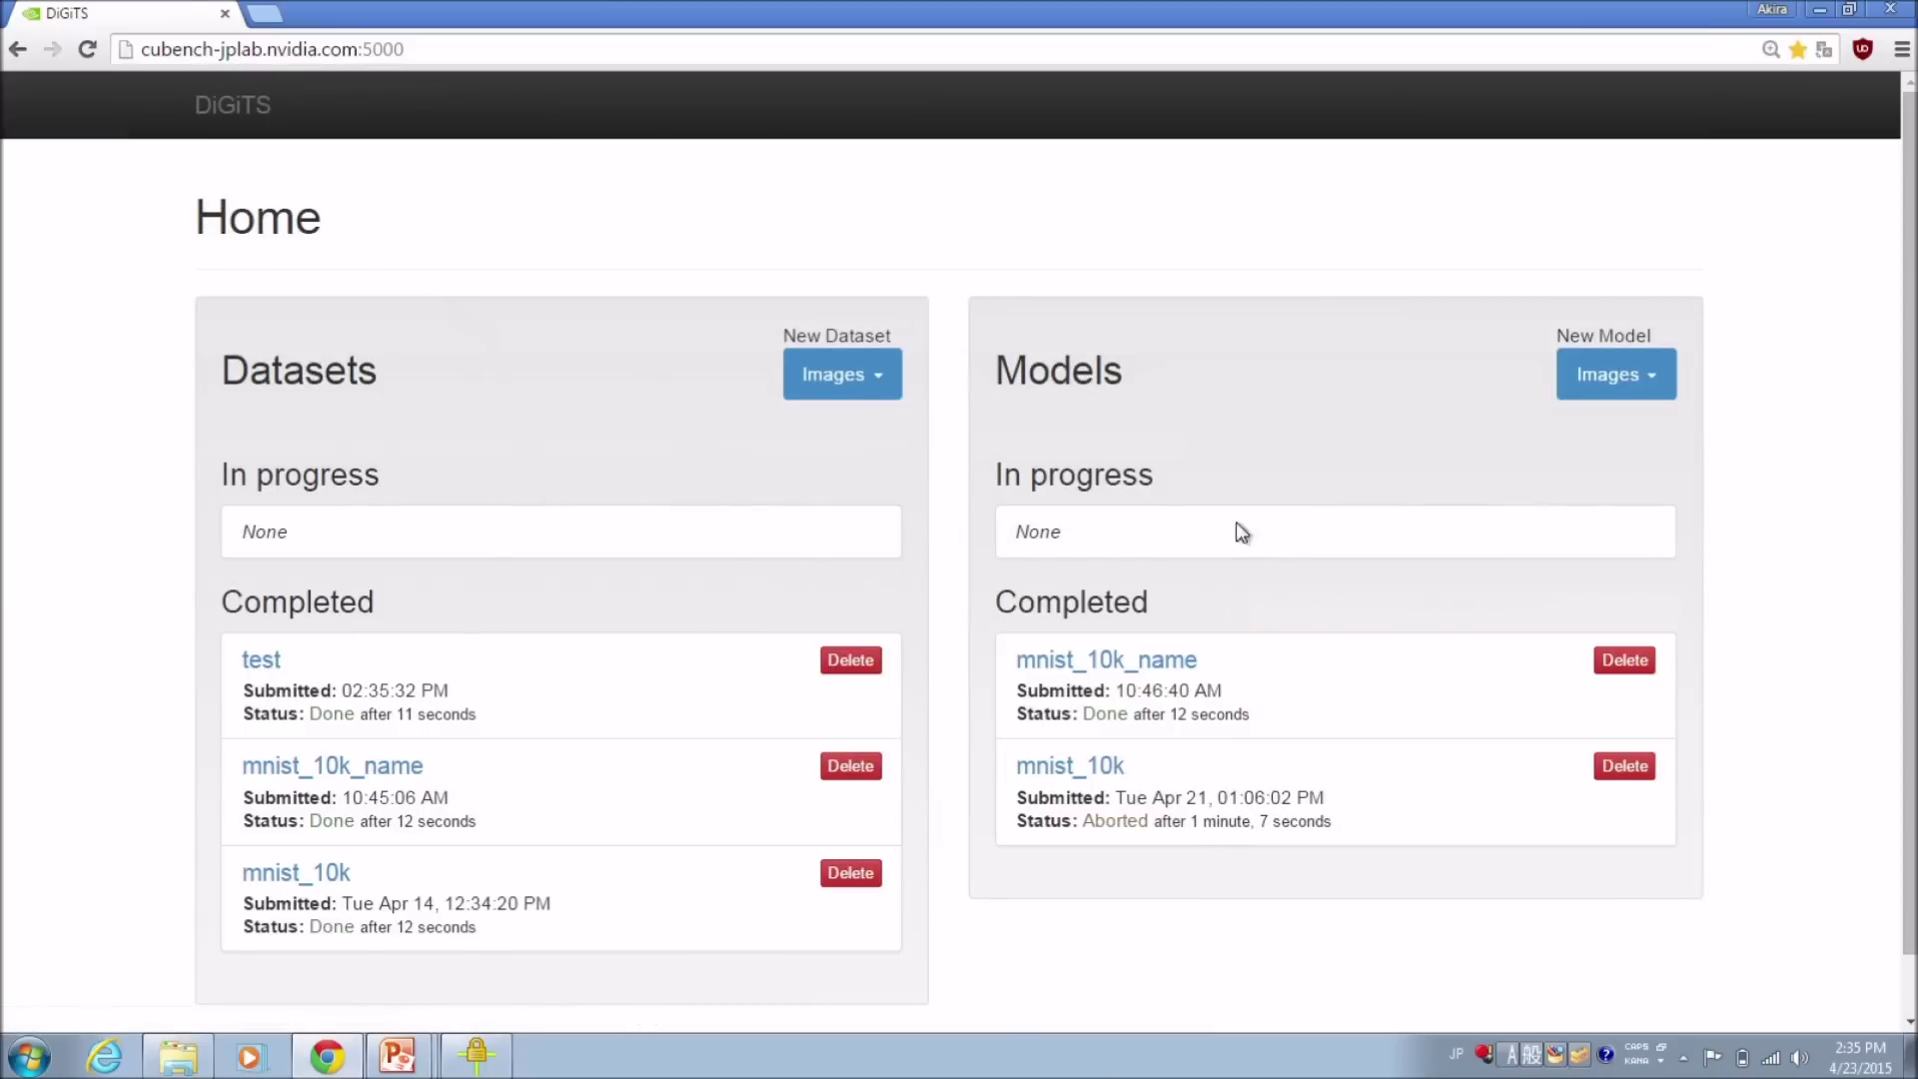
{"action": "left_click", "coordinate": [1653, 403]}
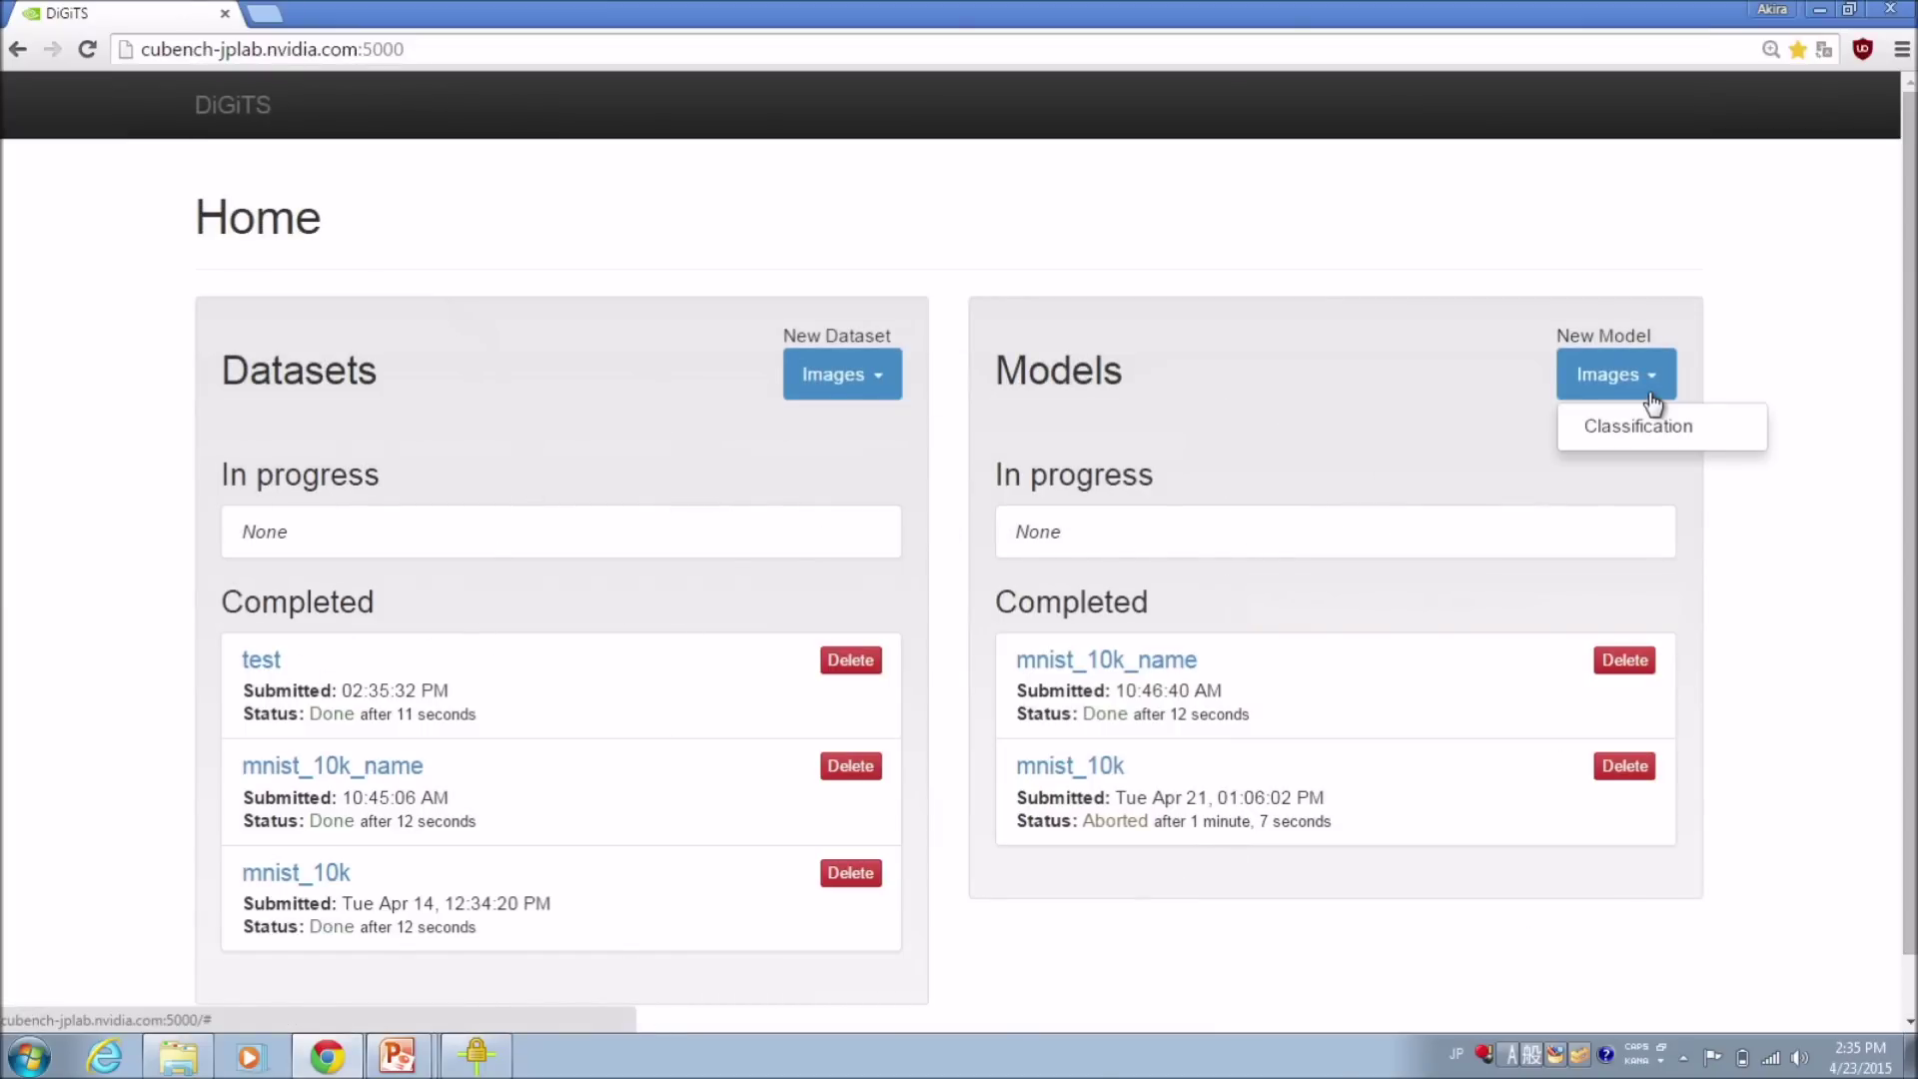
{"action": "scroll", "coordinate": [1650, 398], "scroll_direction": "down", "scroll_amount": 1}
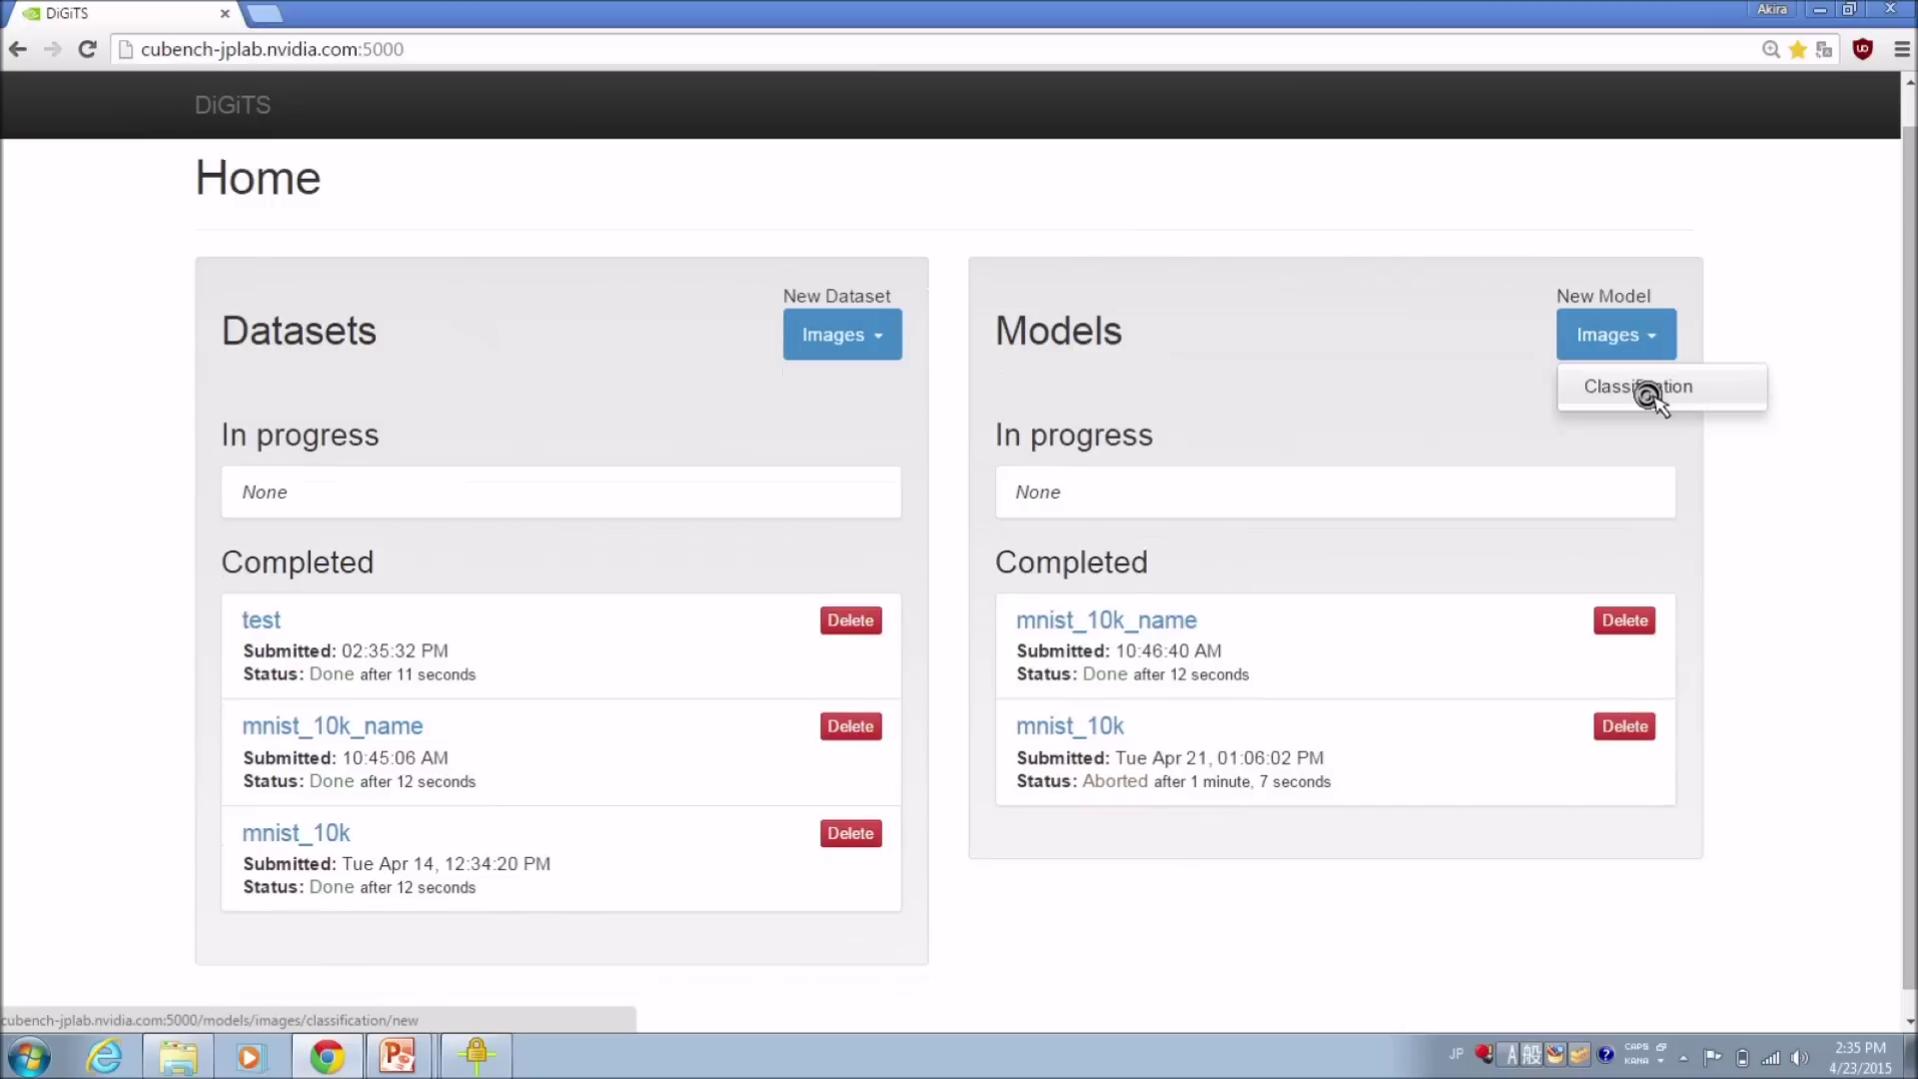
{"action": "left_click", "coordinate": [1648, 390]}
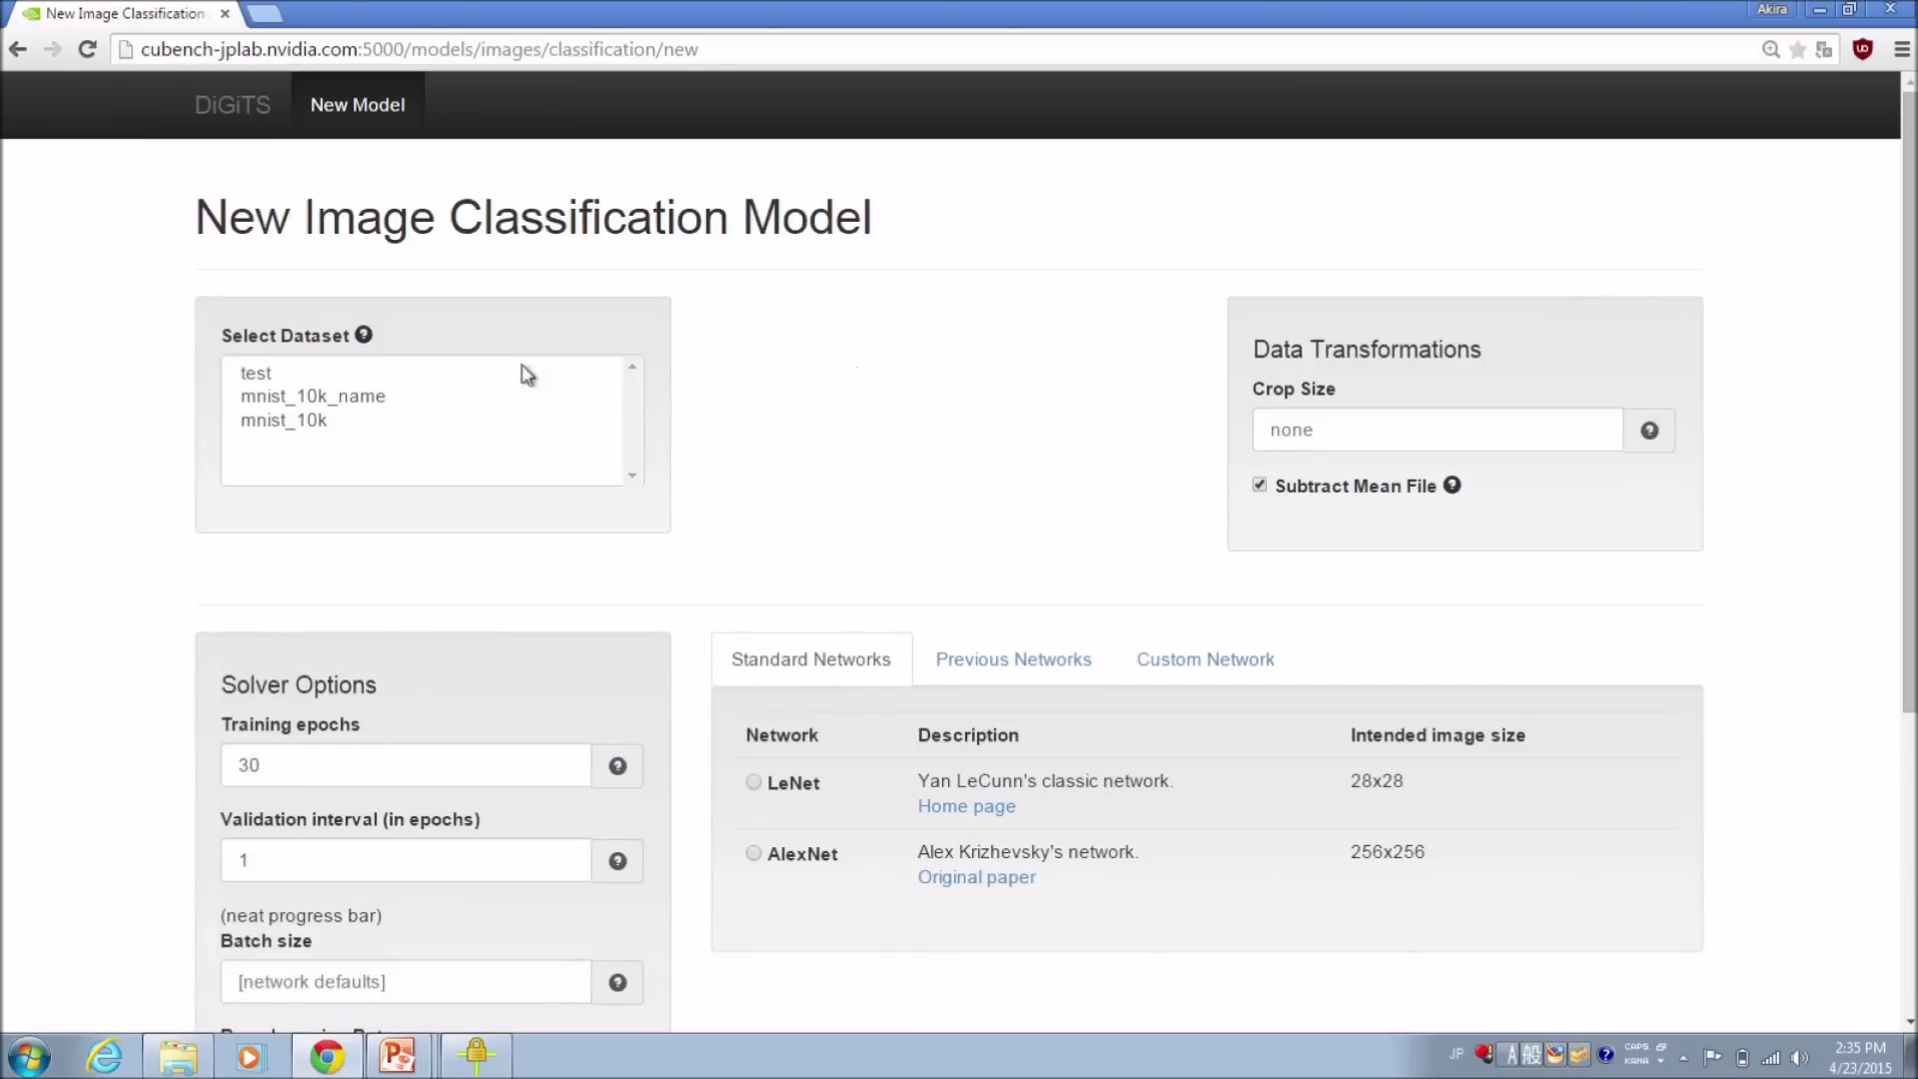
{"action": "left_click", "coordinate": [303, 371]}
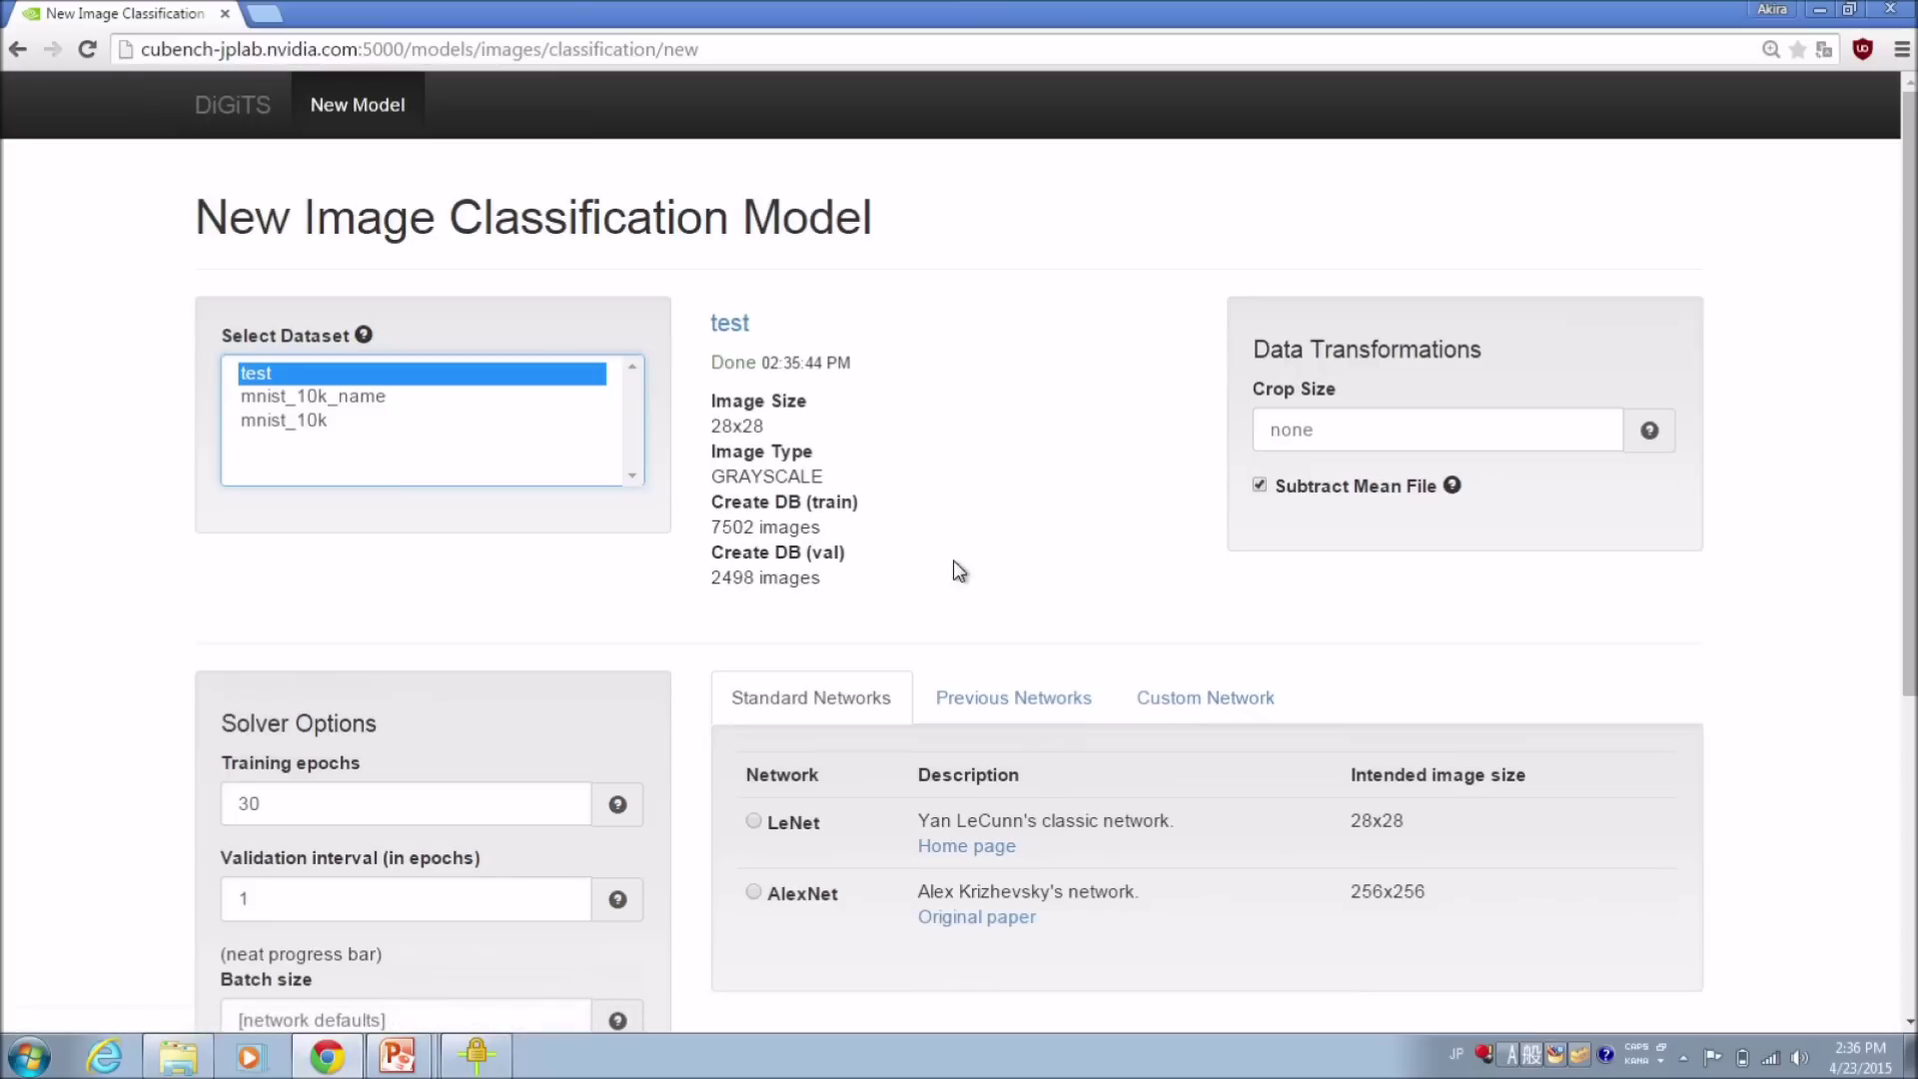
{"action": "left_click", "coordinate": [158, 662]}
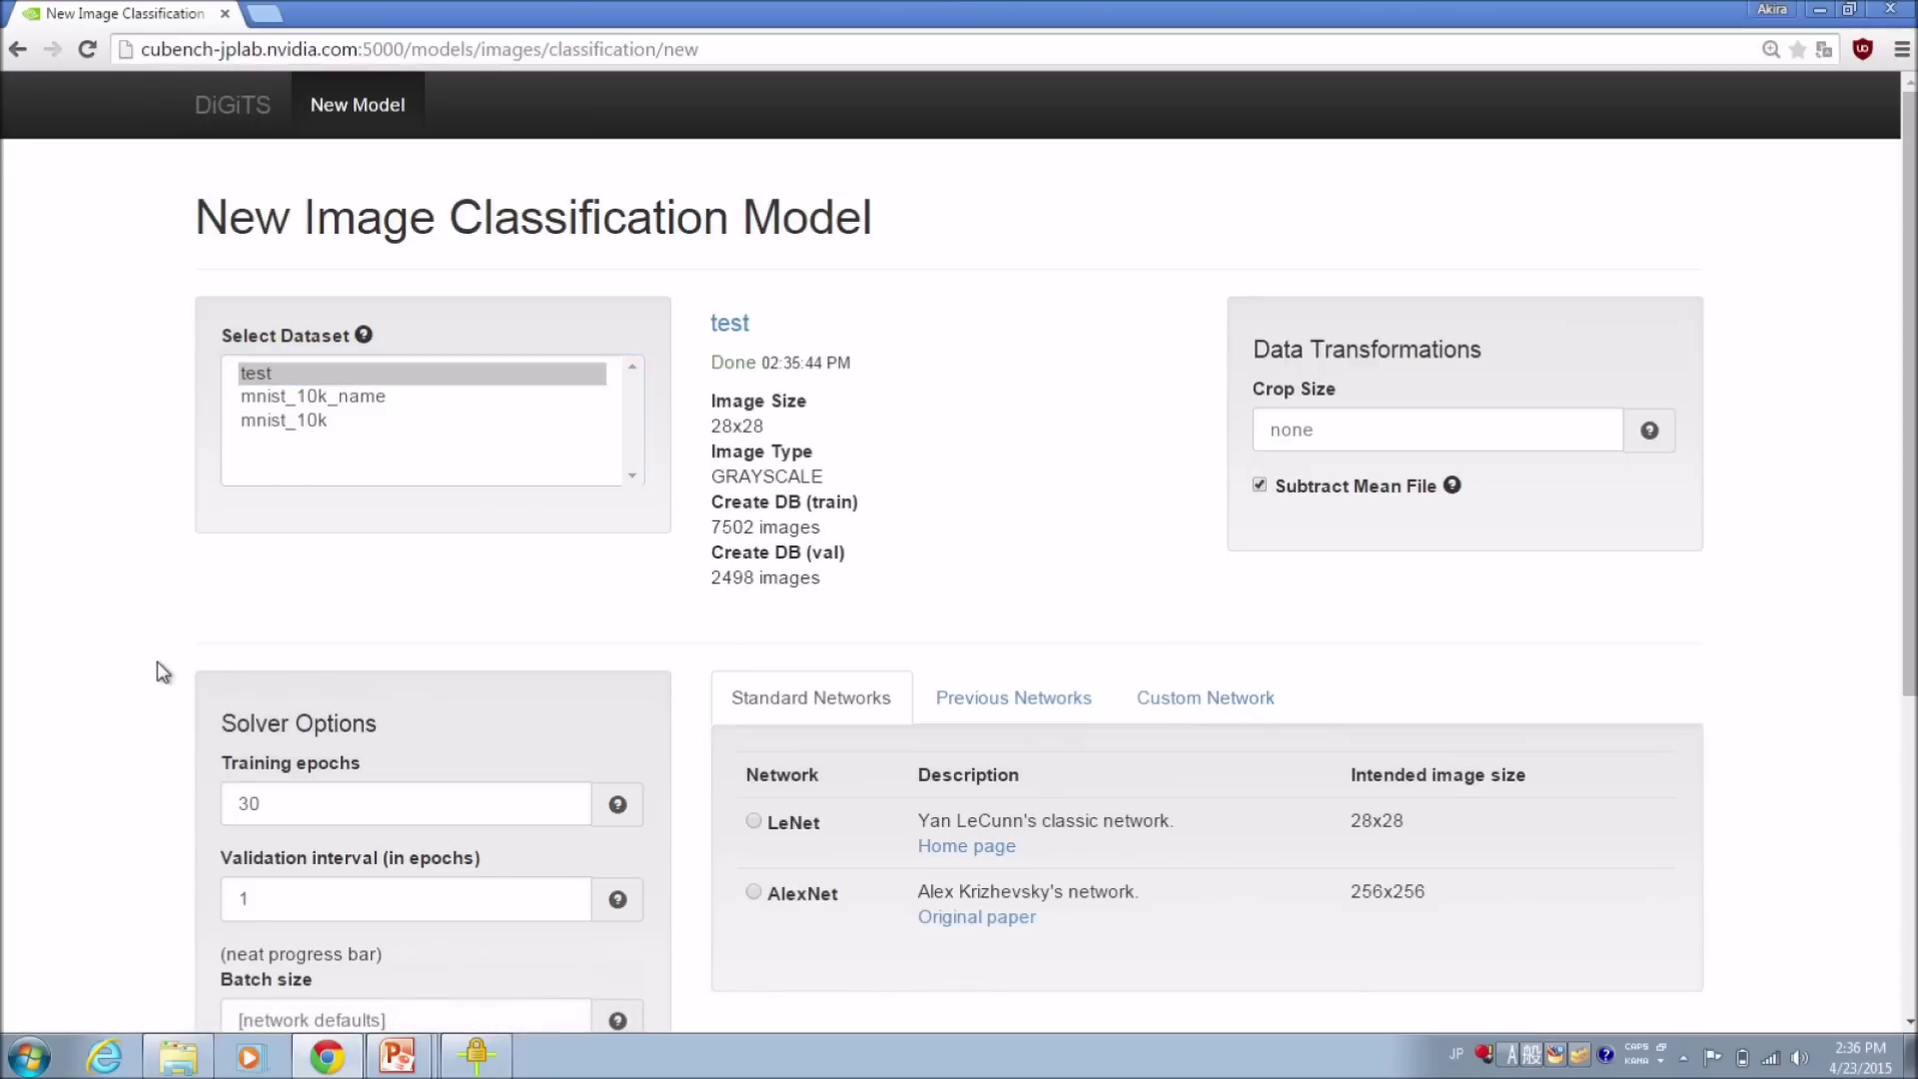
Set the number of training epochs to 30 in the solver options.
{"action": "scroll", "coordinate": [158, 669], "scroll_direction": "down", "scroll_amount": 3}
{"action": "left_click", "coordinate": [297, 467]}
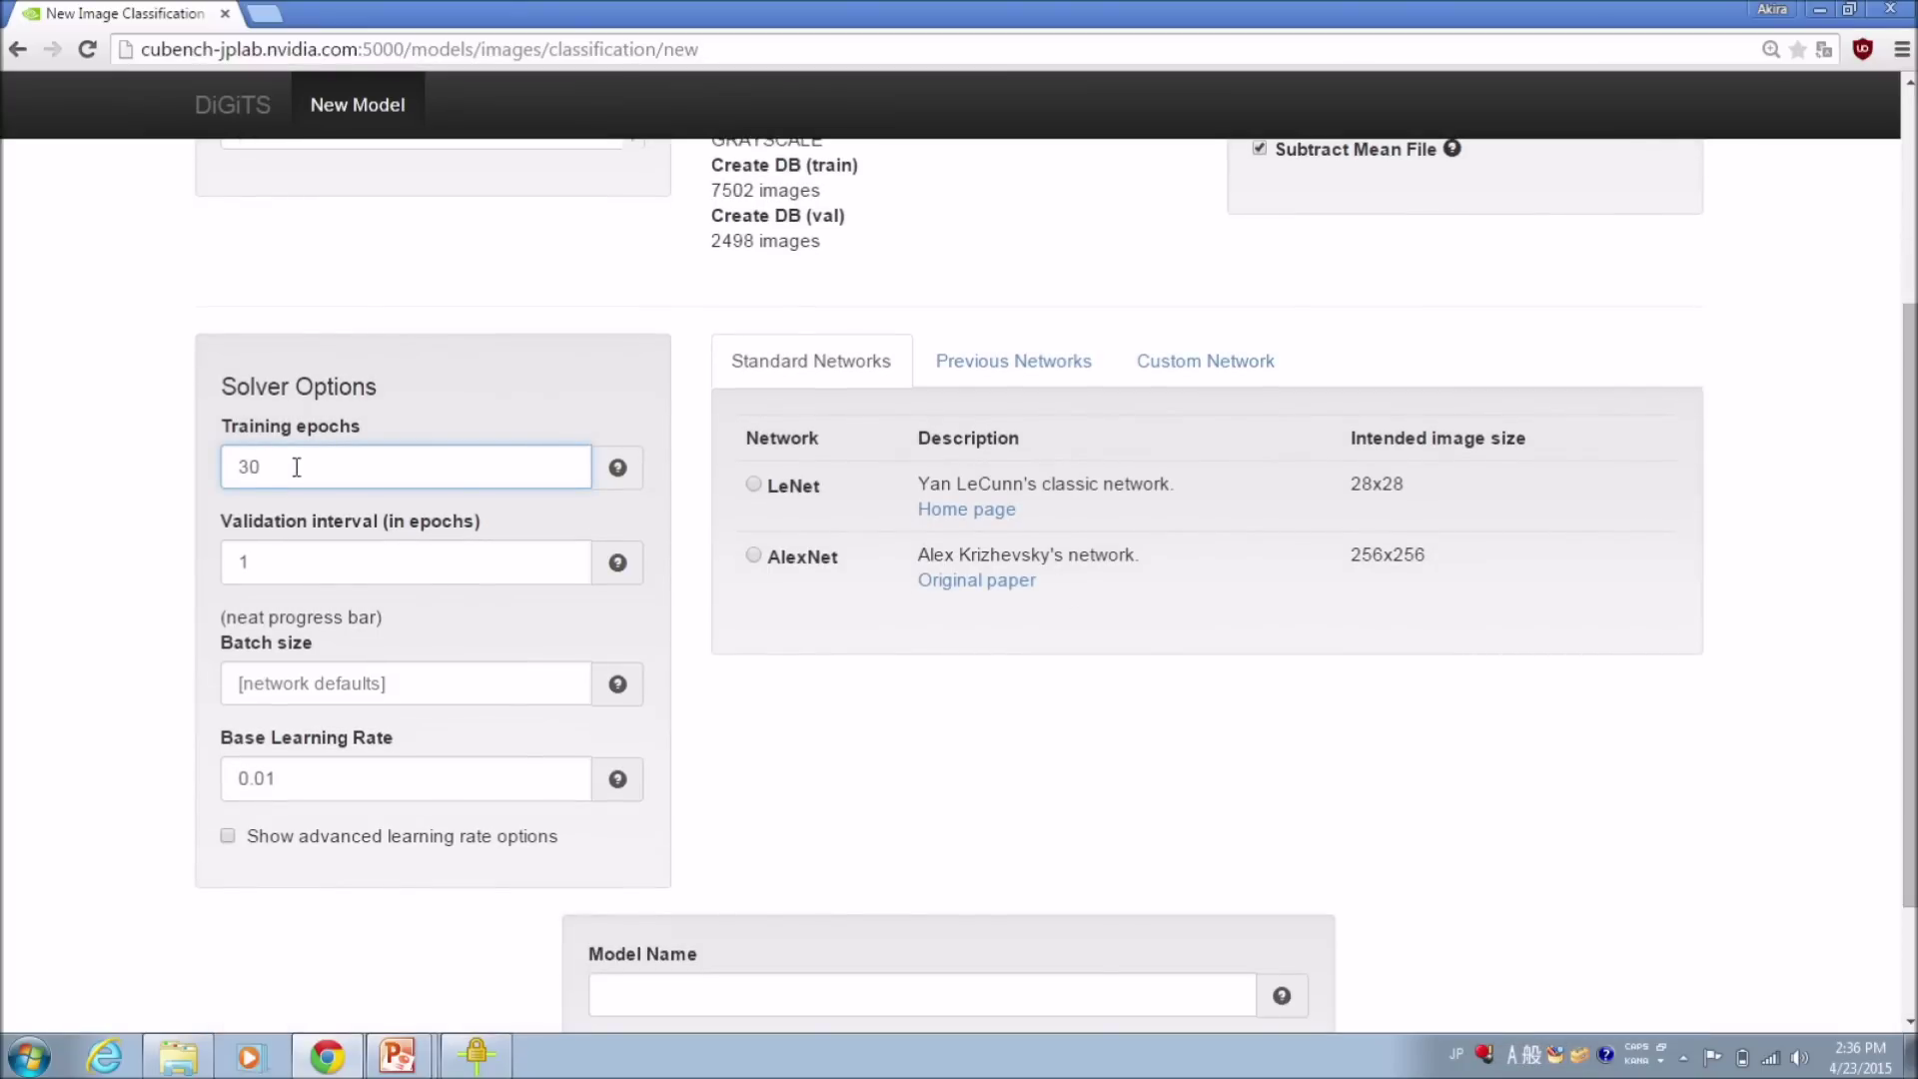
{"action": "type", "text": "30"}
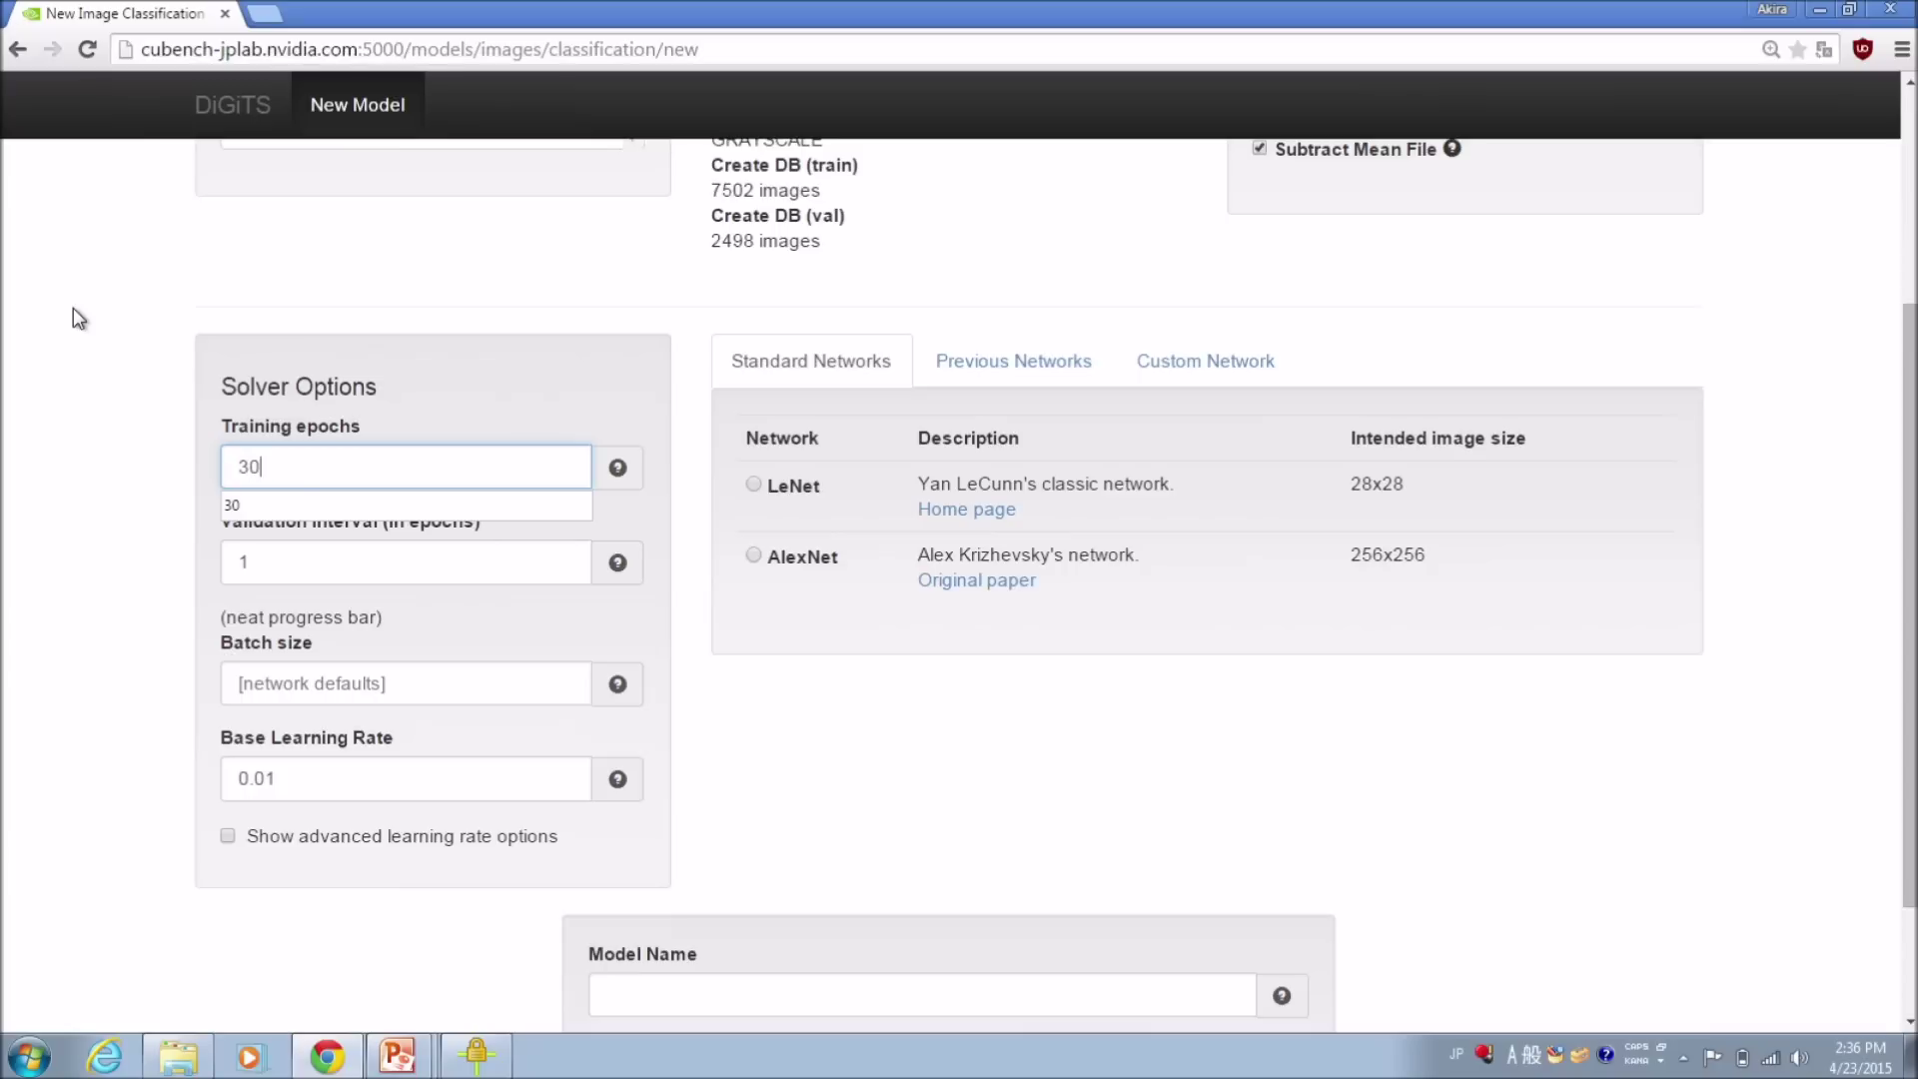
{"action": "left_click", "coordinate": [310, 683]}
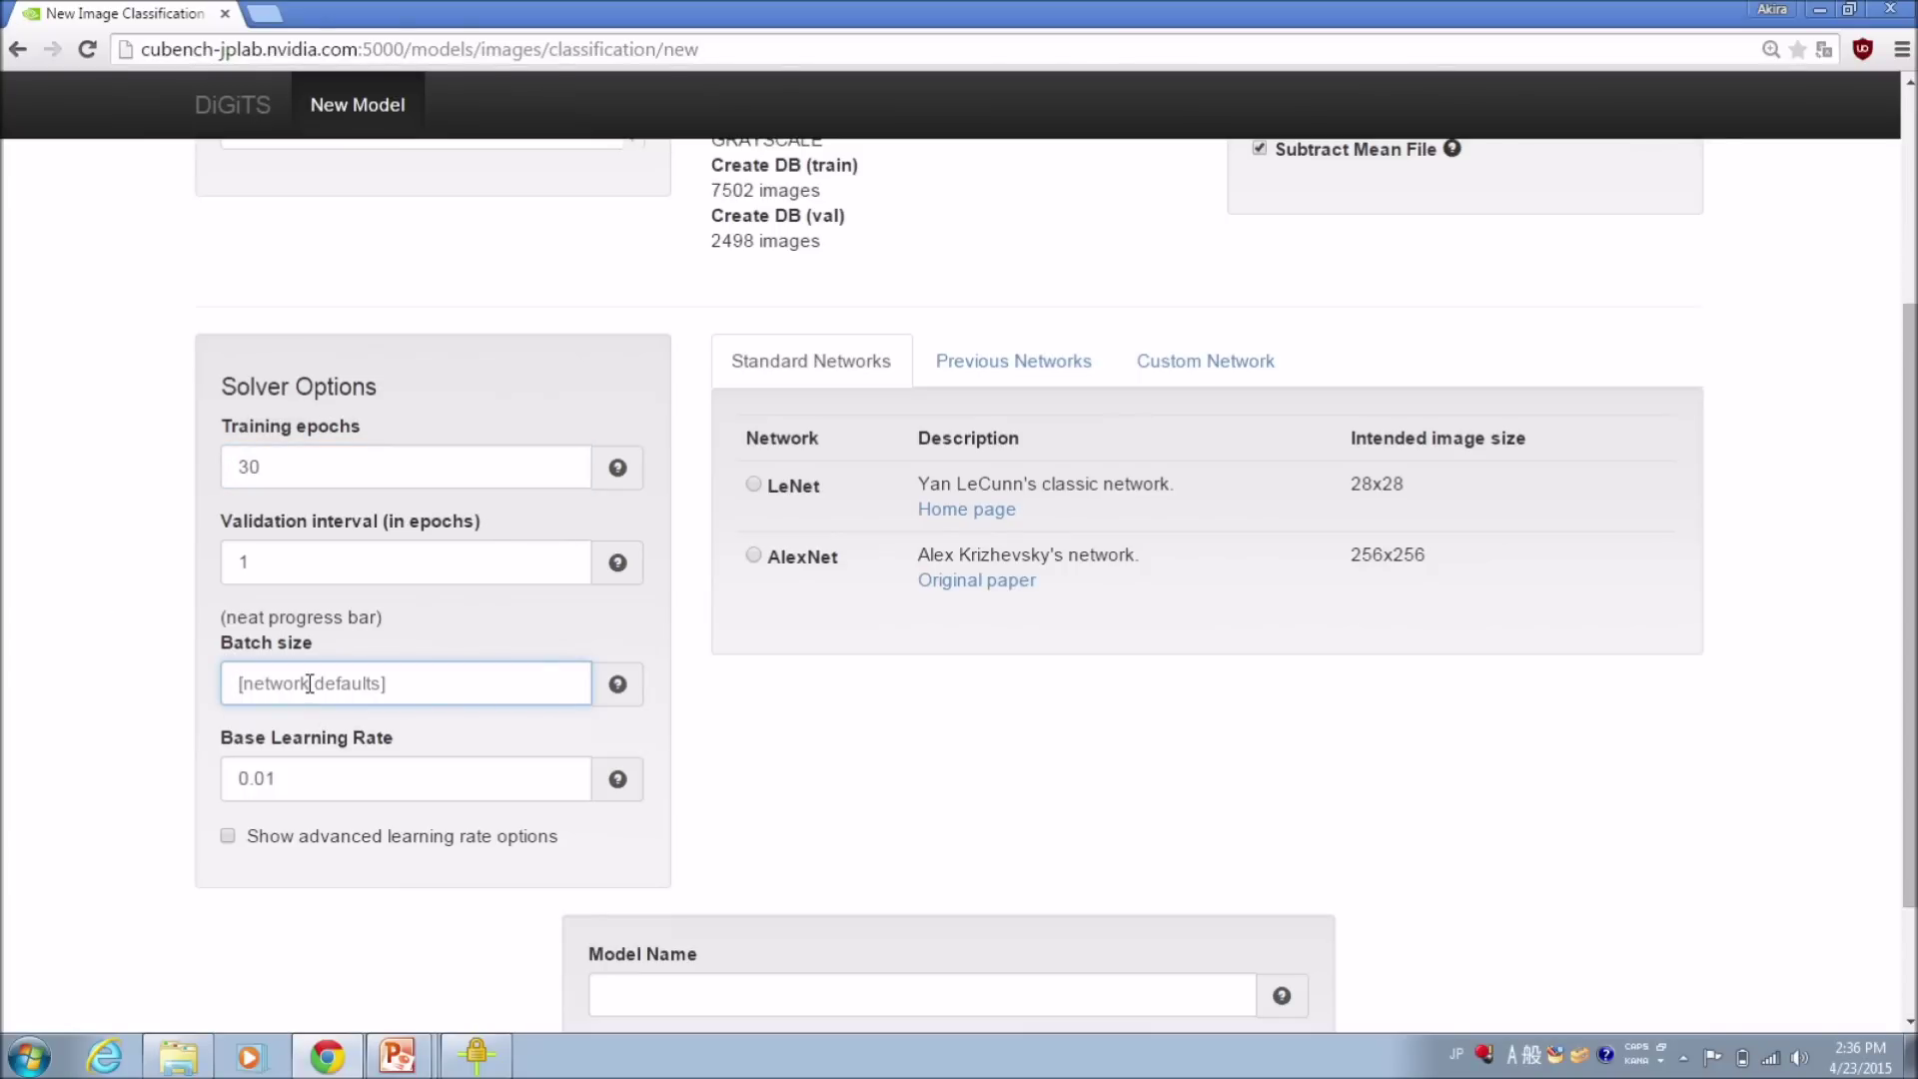
{"action": "type", "text": "100"}
{"action": "key", "text": "BackSpace"}
{"action": "key", "text": "BackSpace"}
{"action": "key", "text": "BackSpace"}
Show the advanced learning rate options and visualize the learning rate curve for the Step Down policy.
{"action": "left_click", "coordinate": [228, 836]}
{"action": "scroll", "coordinate": [105, 830], "scroll_direction": "down", "scroll_amount": 2}
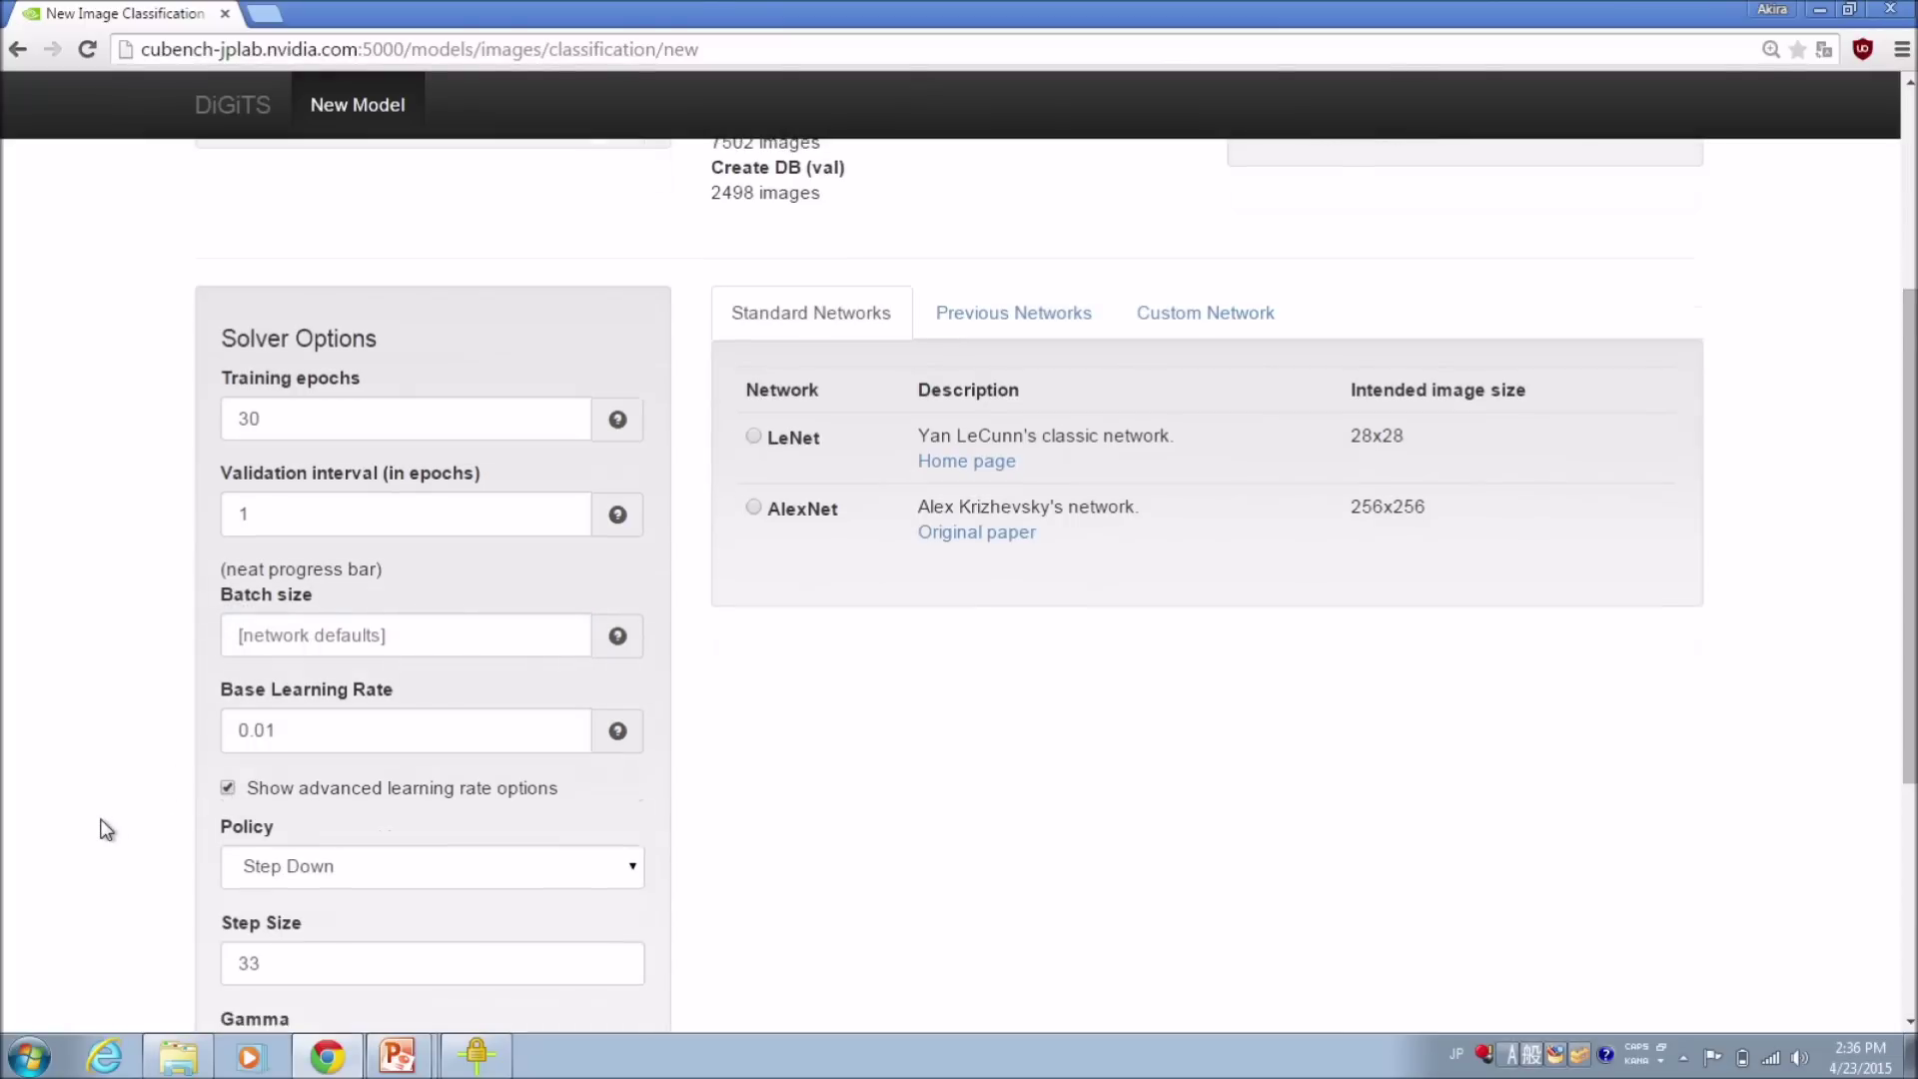
{"action": "scroll", "coordinate": [105, 829], "scroll_direction": "down", "scroll_amount": 3}
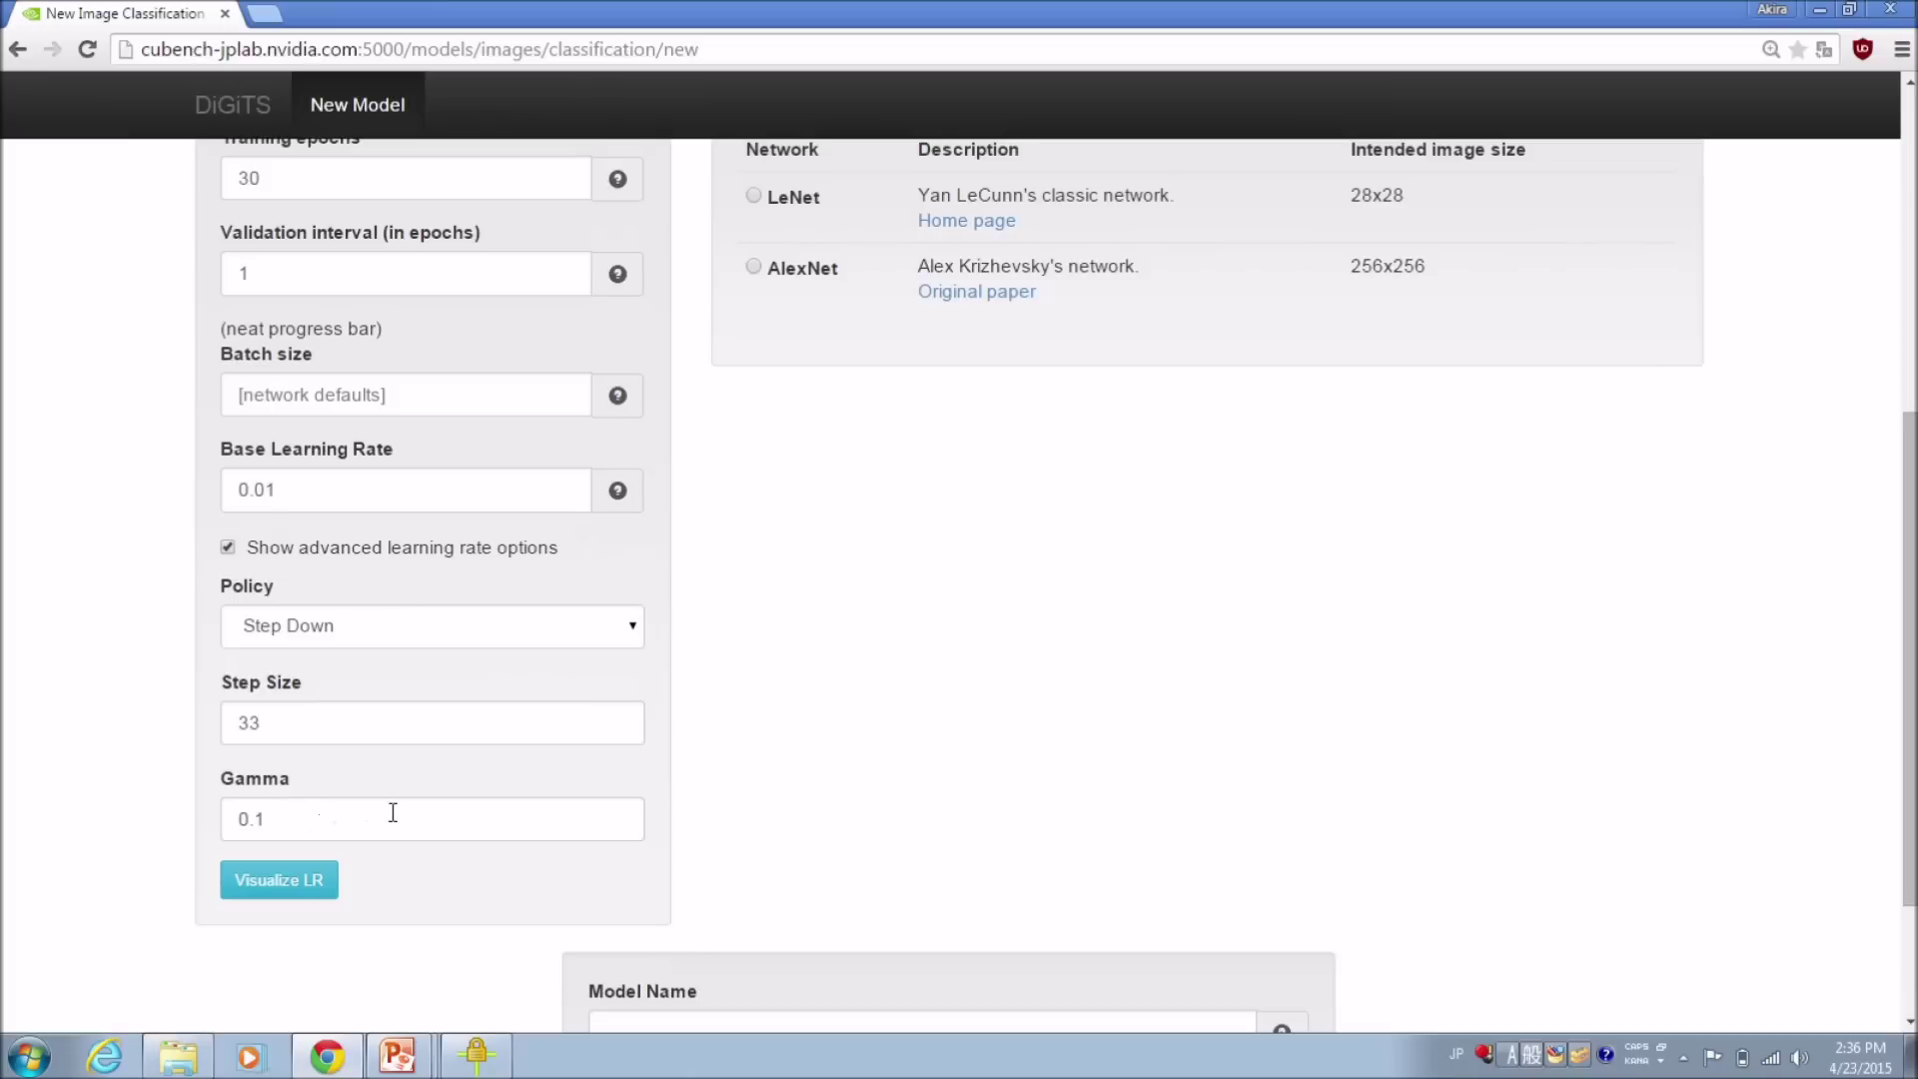
{"action": "left_click", "coordinate": [315, 884]}
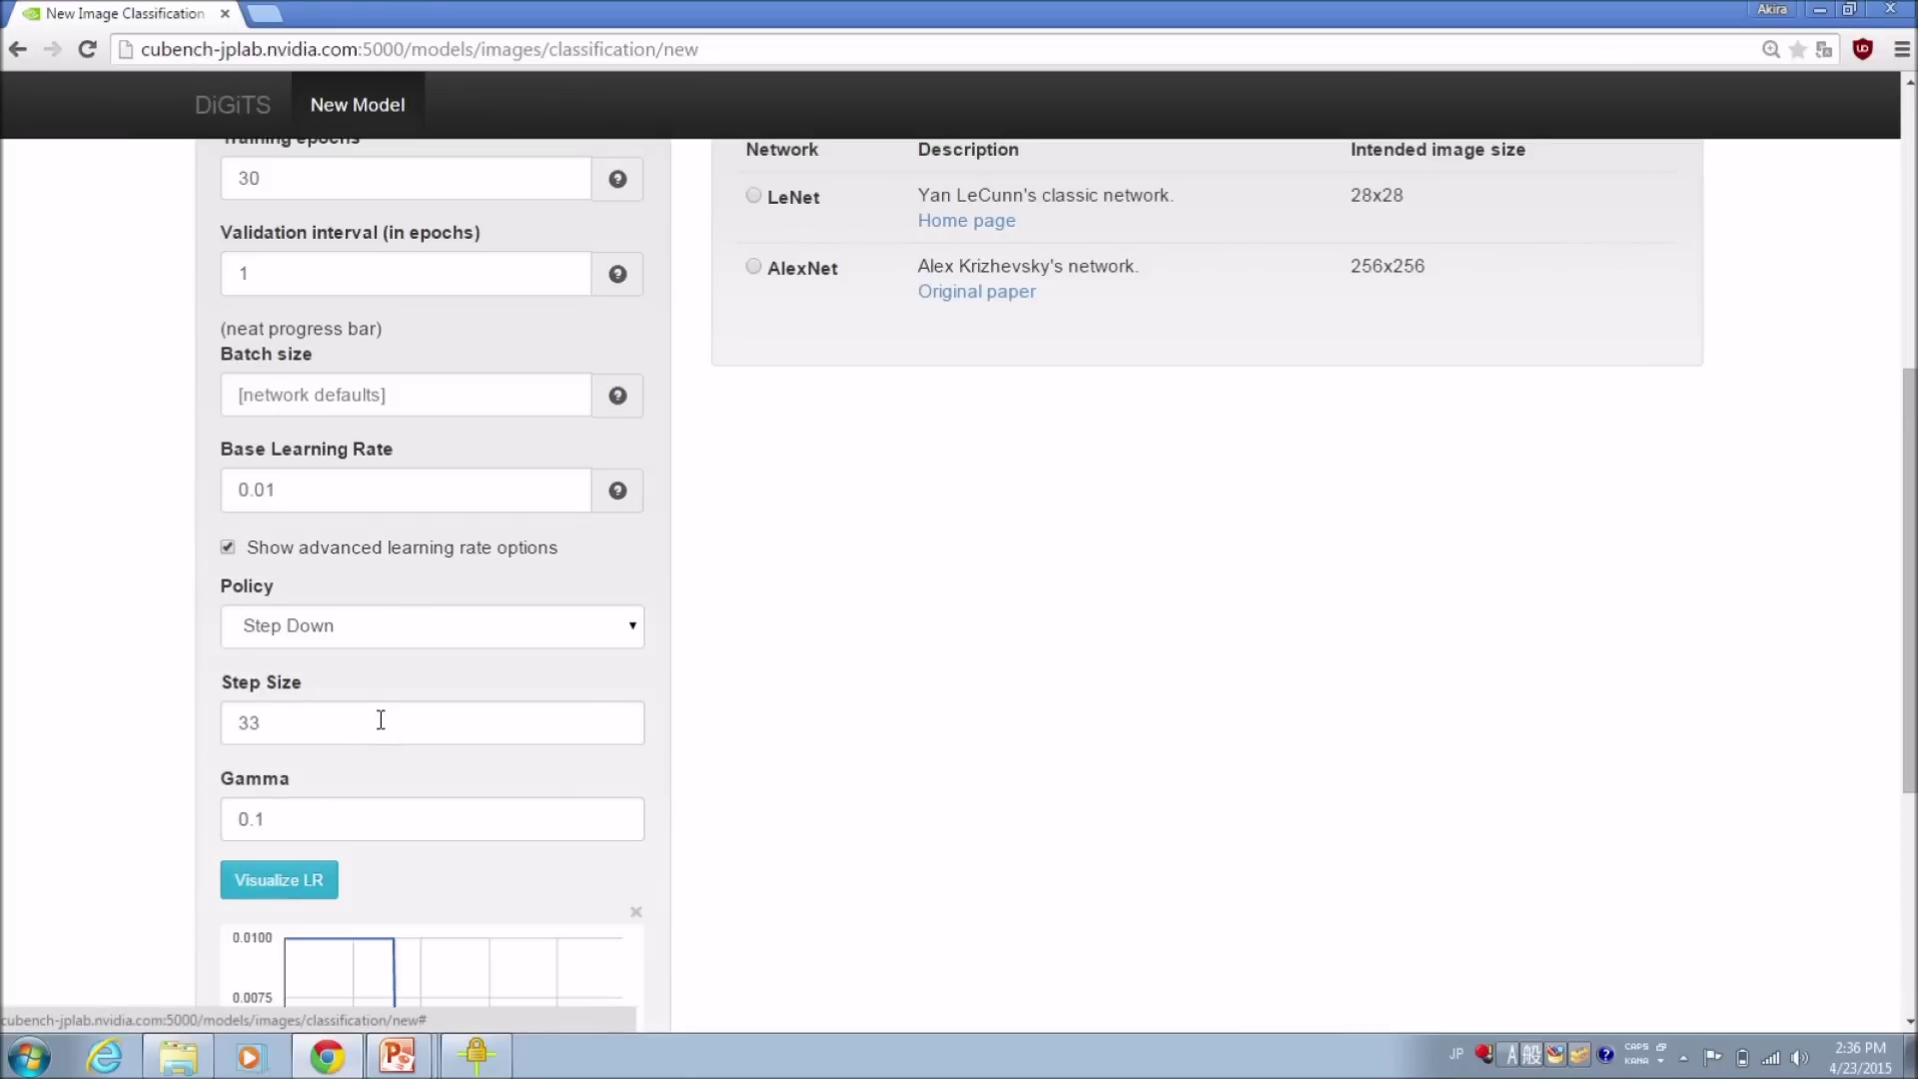
{"action": "scroll", "coordinate": [105, 837], "scroll_direction": "down", "scroll_amount": 2}
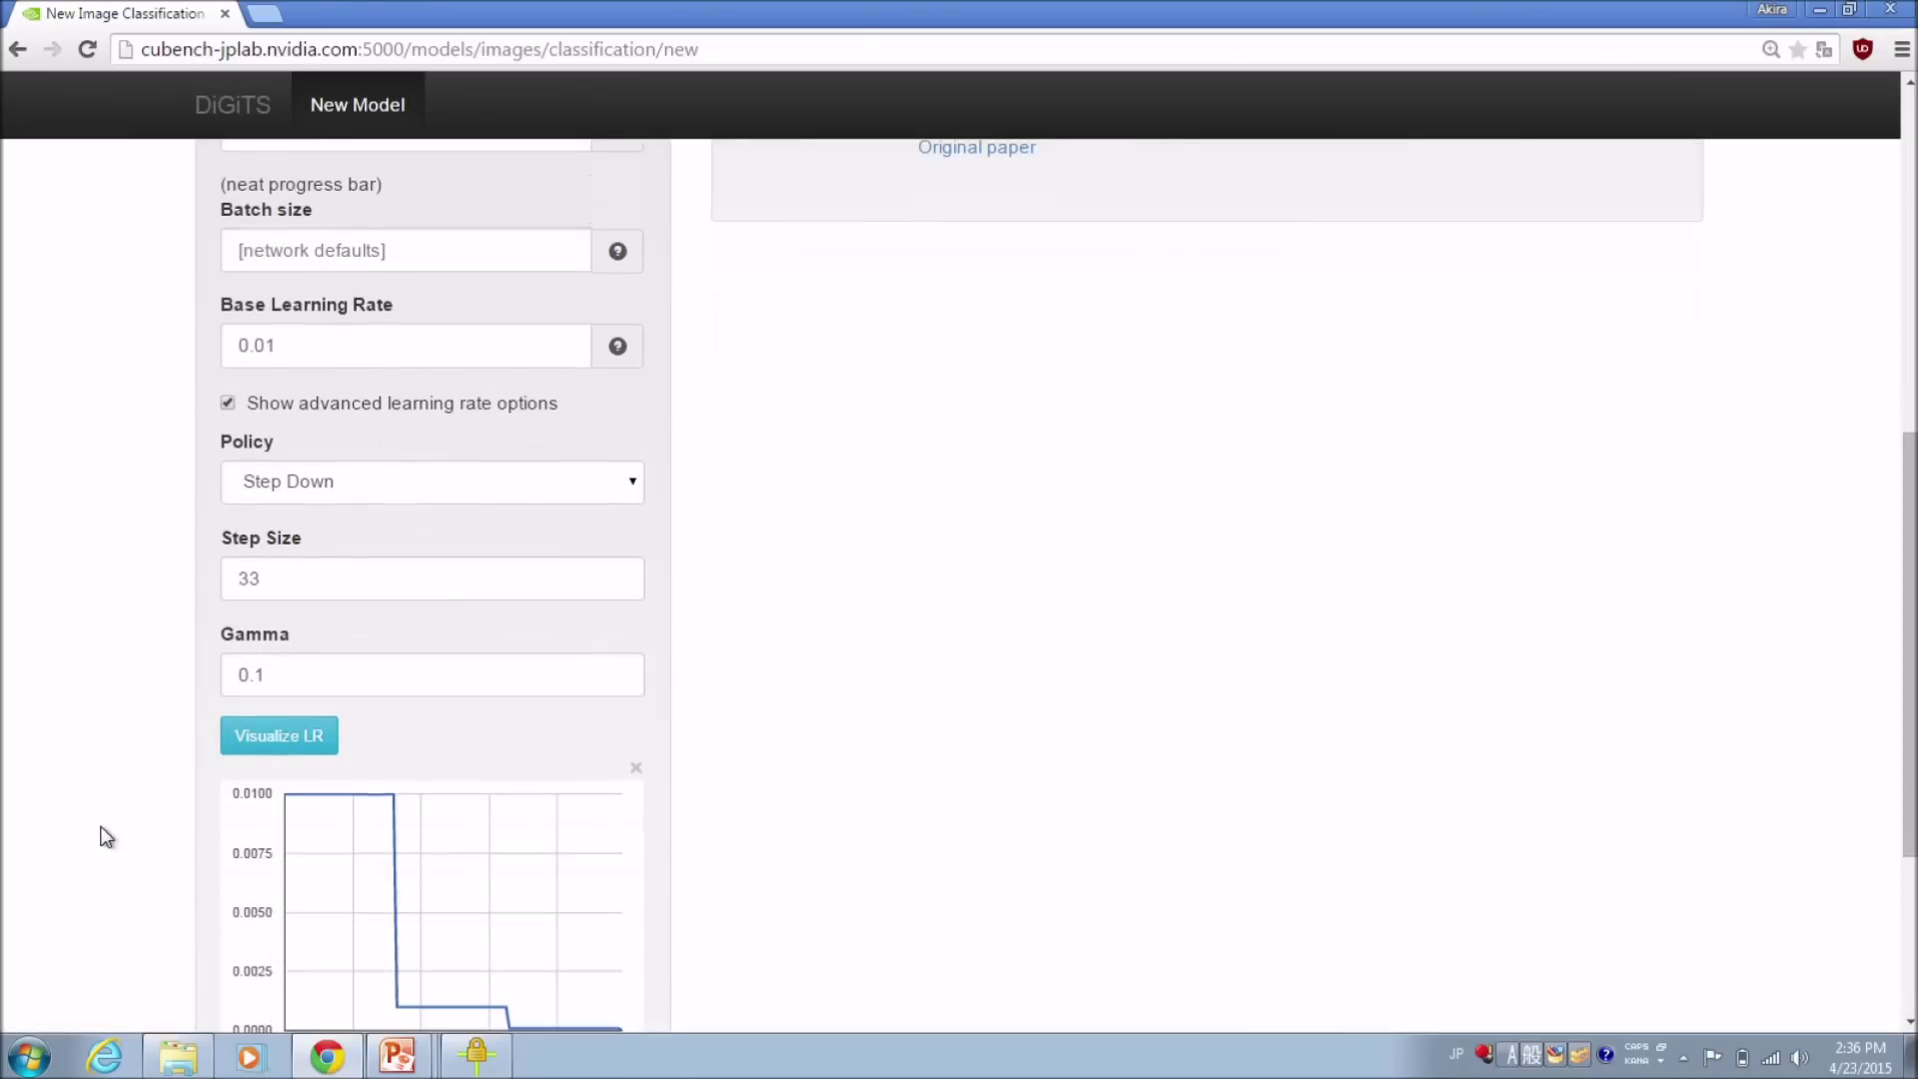
Compare the Exponential Decay and Step Down learning rate policies, leaving the policy set to Exponential Decay.
{"action": "left_click", "coordinate": [628, 488]}
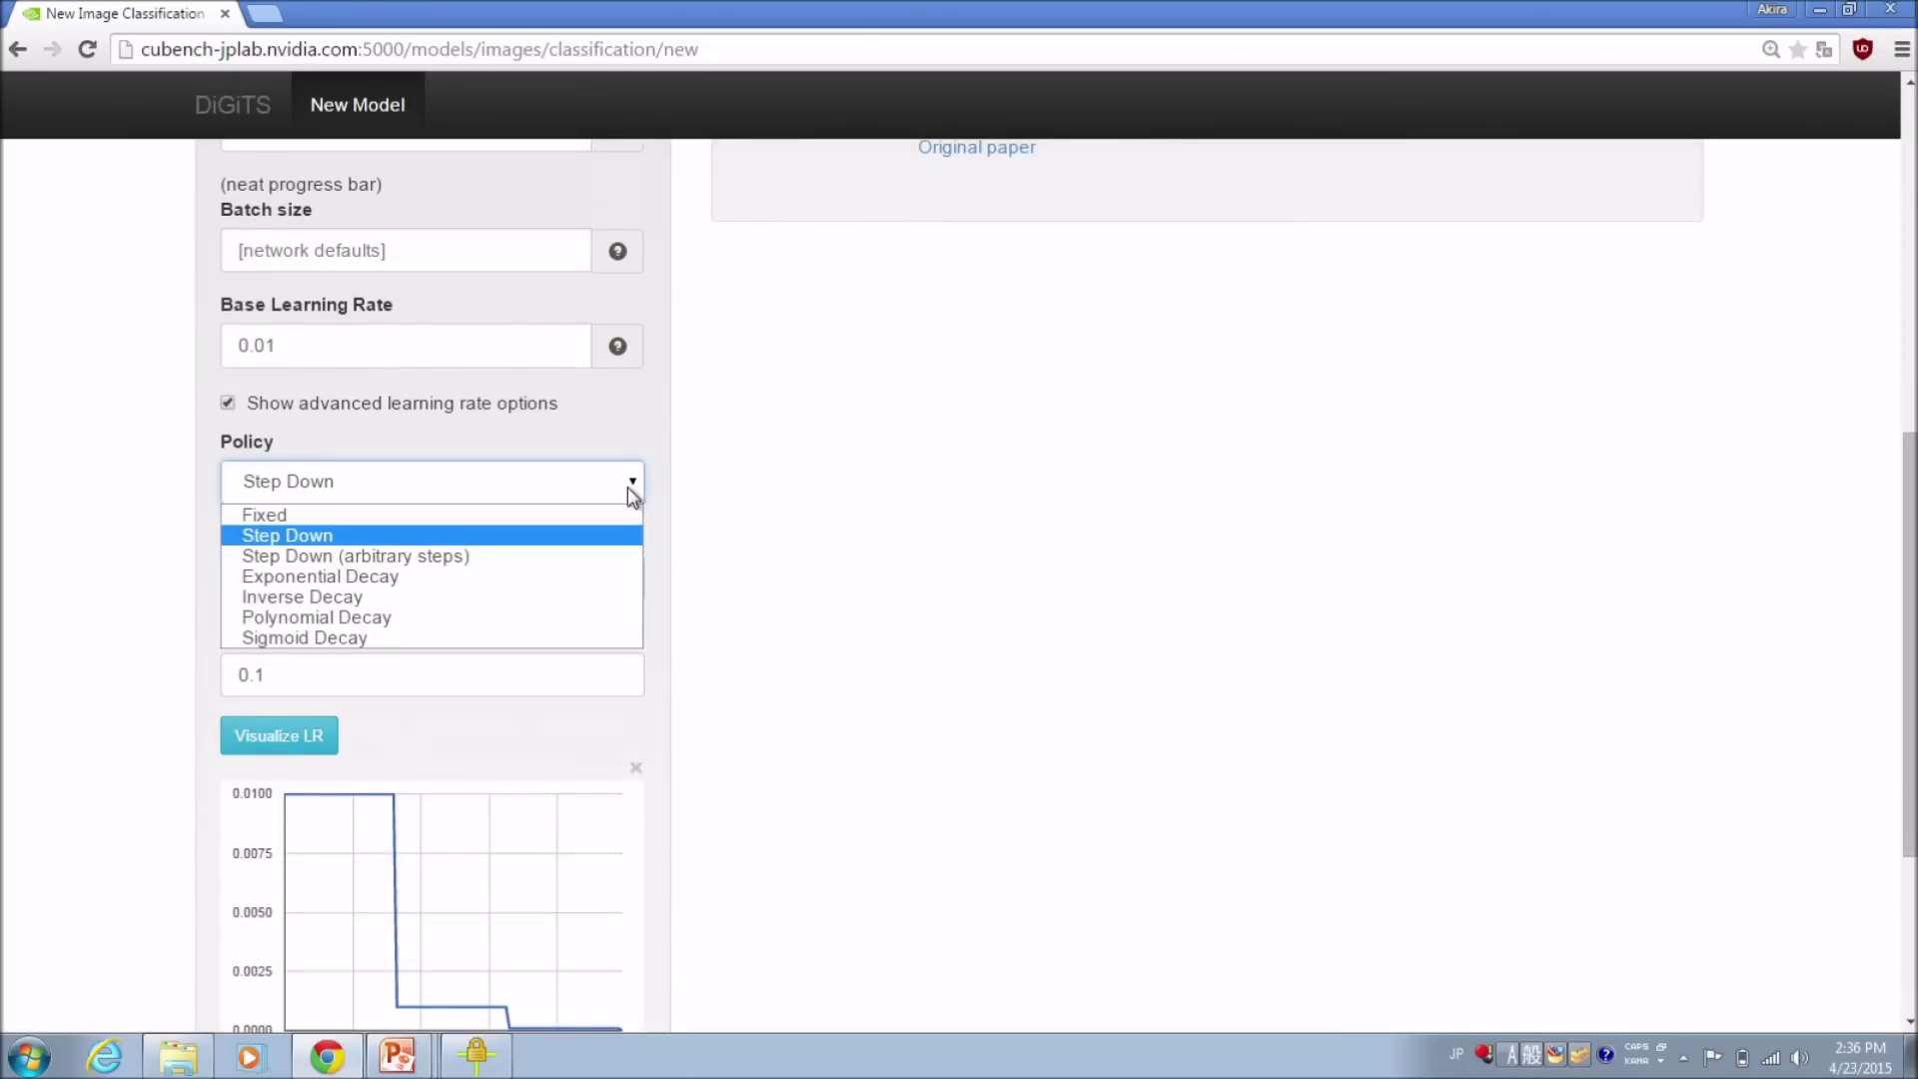
{"action": "left_click", "coordinate": [591, 569]}
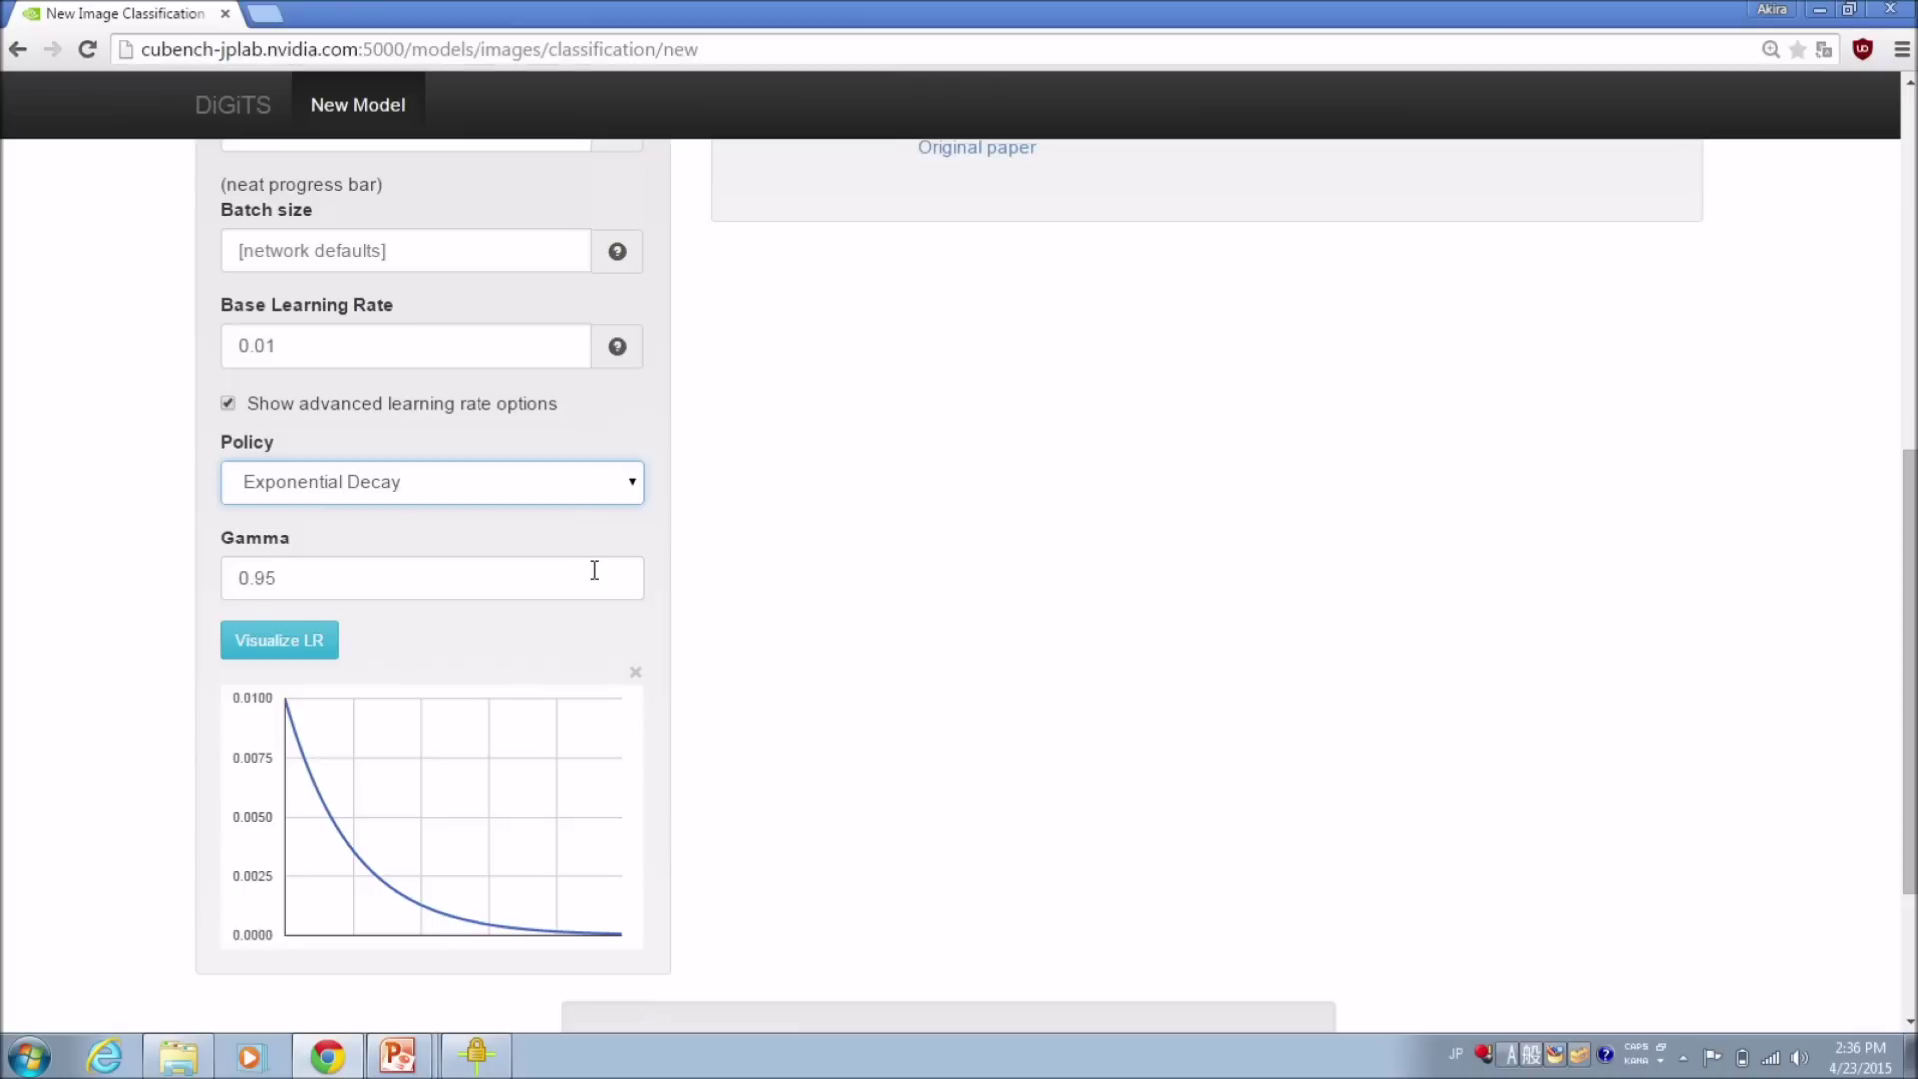
{"action": "left_click", "coordinate": [634, 485]}
{"action": "left_click", "coordinate": [612, 528]}
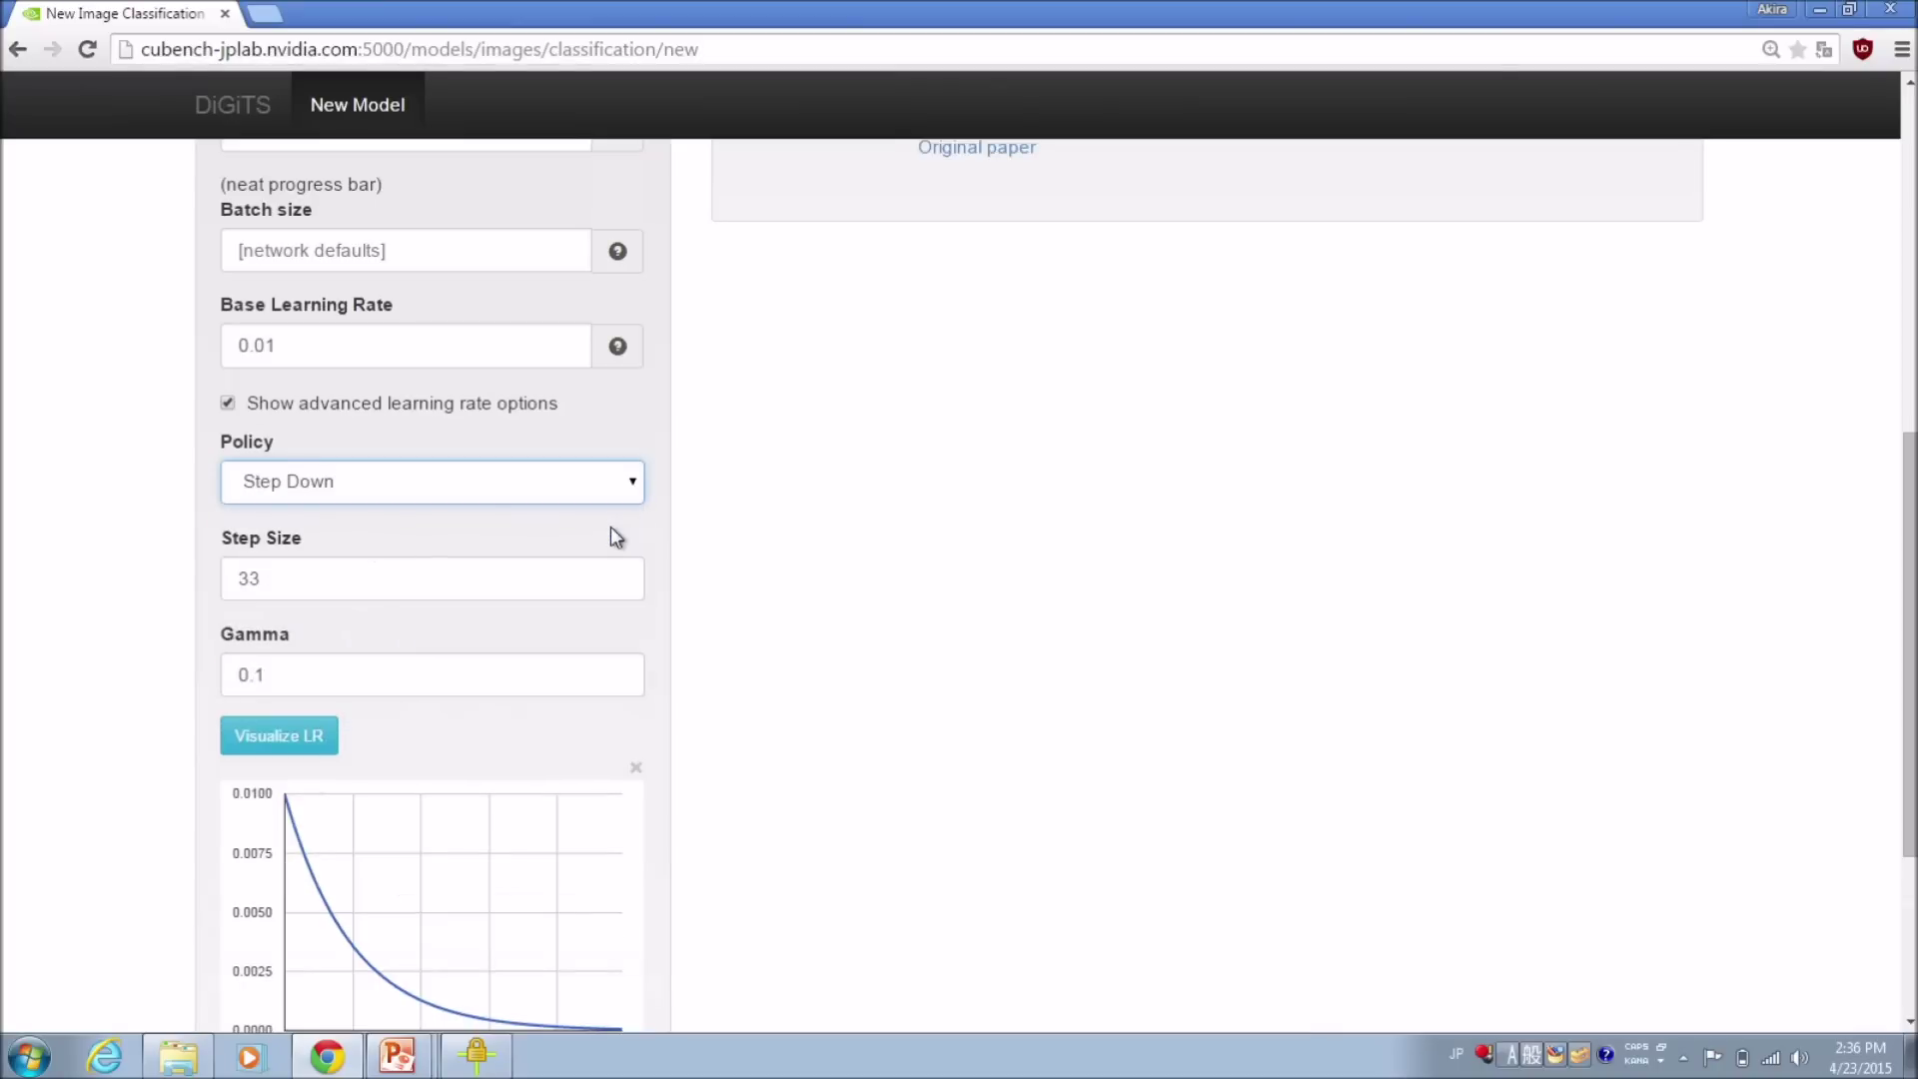
{"action": "left_click", "coordinate": [633, 484]}
{"action": "left_click", "coordinate": [589, 571]}
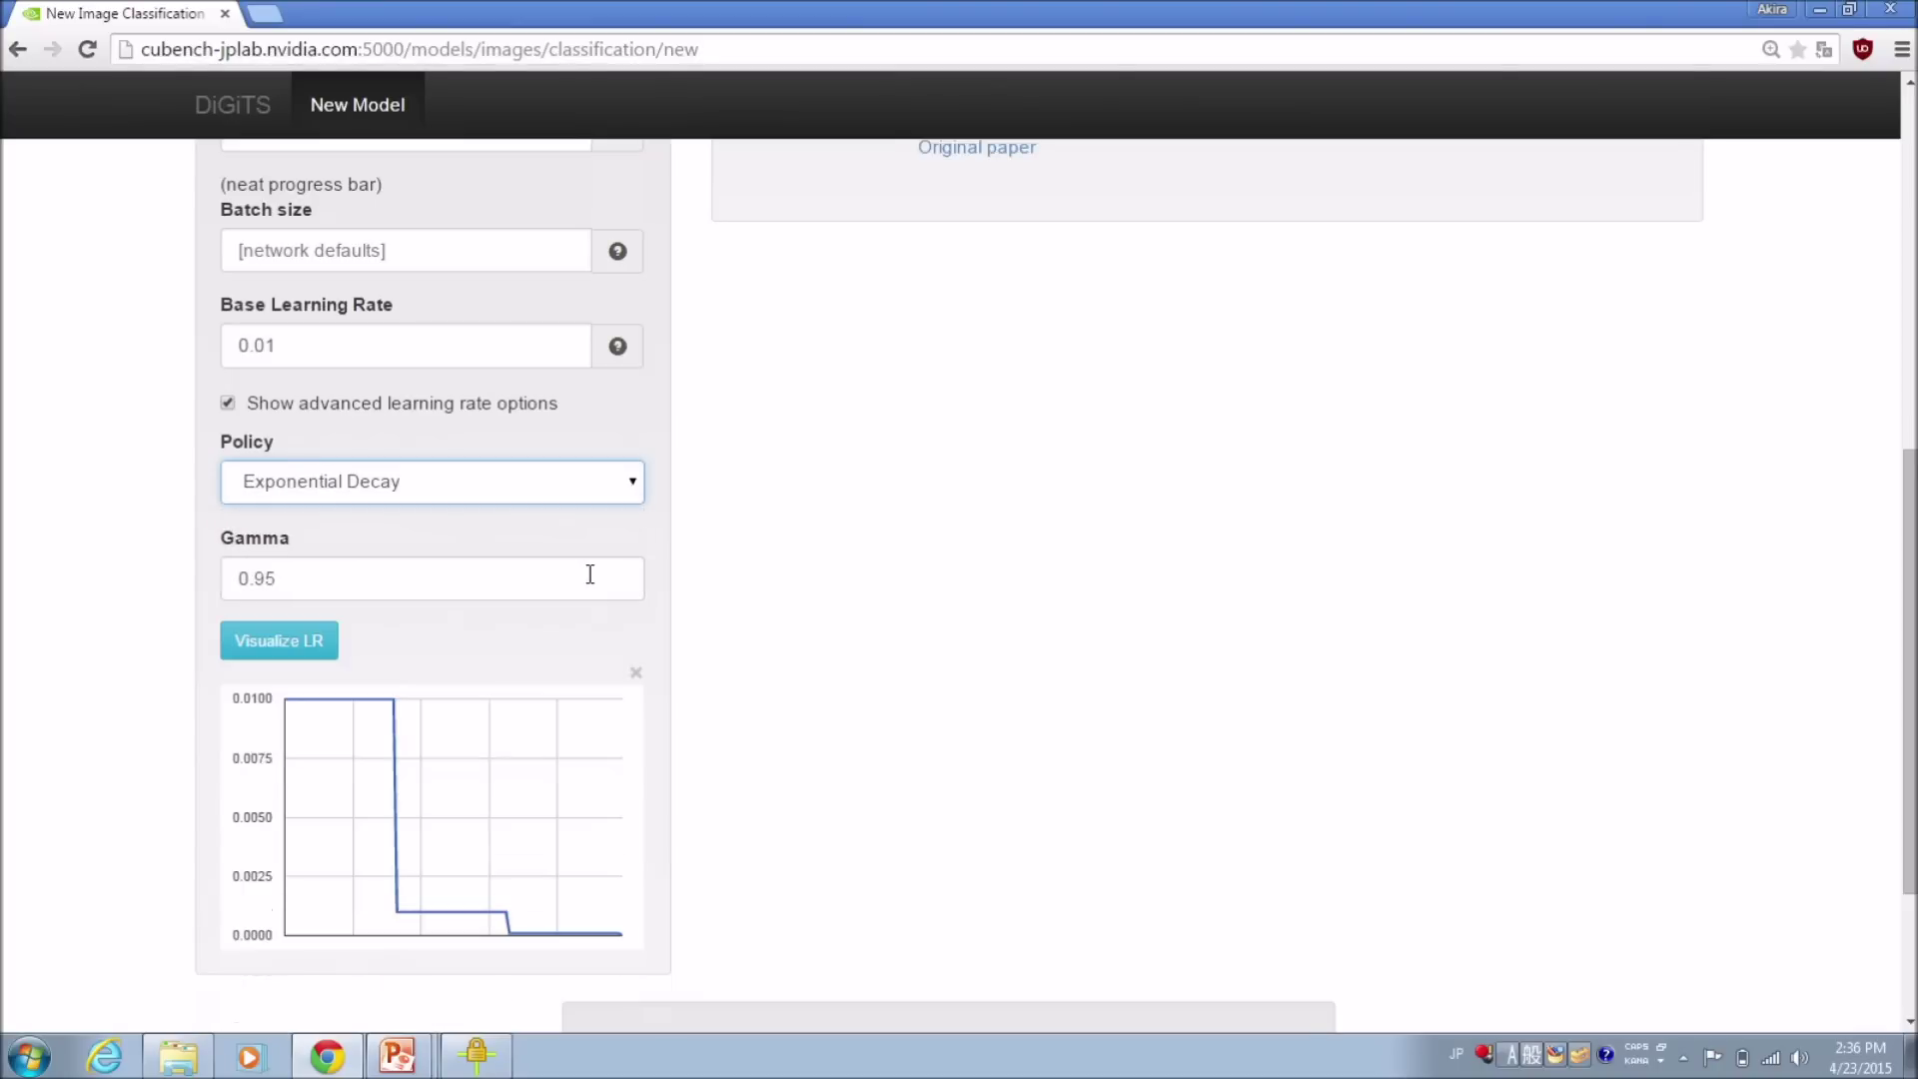
Select the LeNet standard network and open its definition for customization.
{"action": "left_click", "coordinate": [1912, 285]}
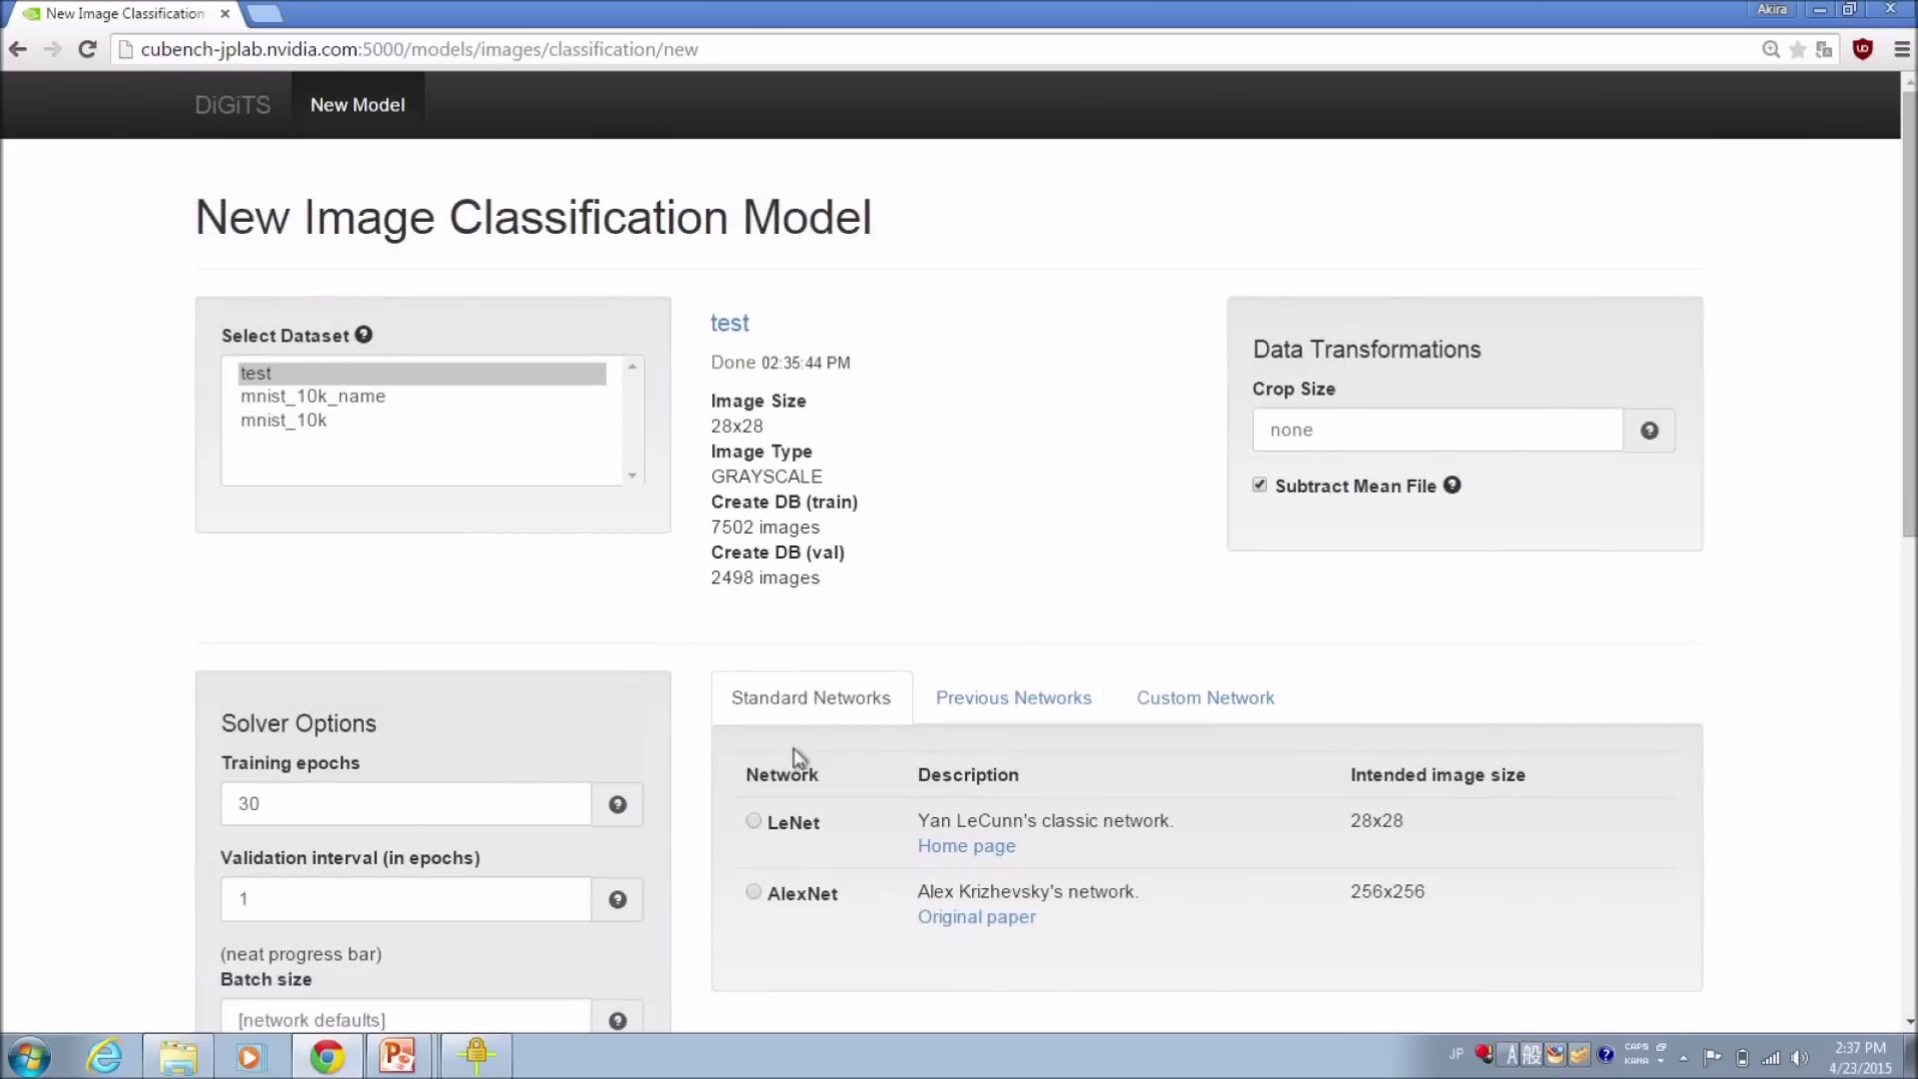
{"action": "left_click", "coordinate": [754, 824]}
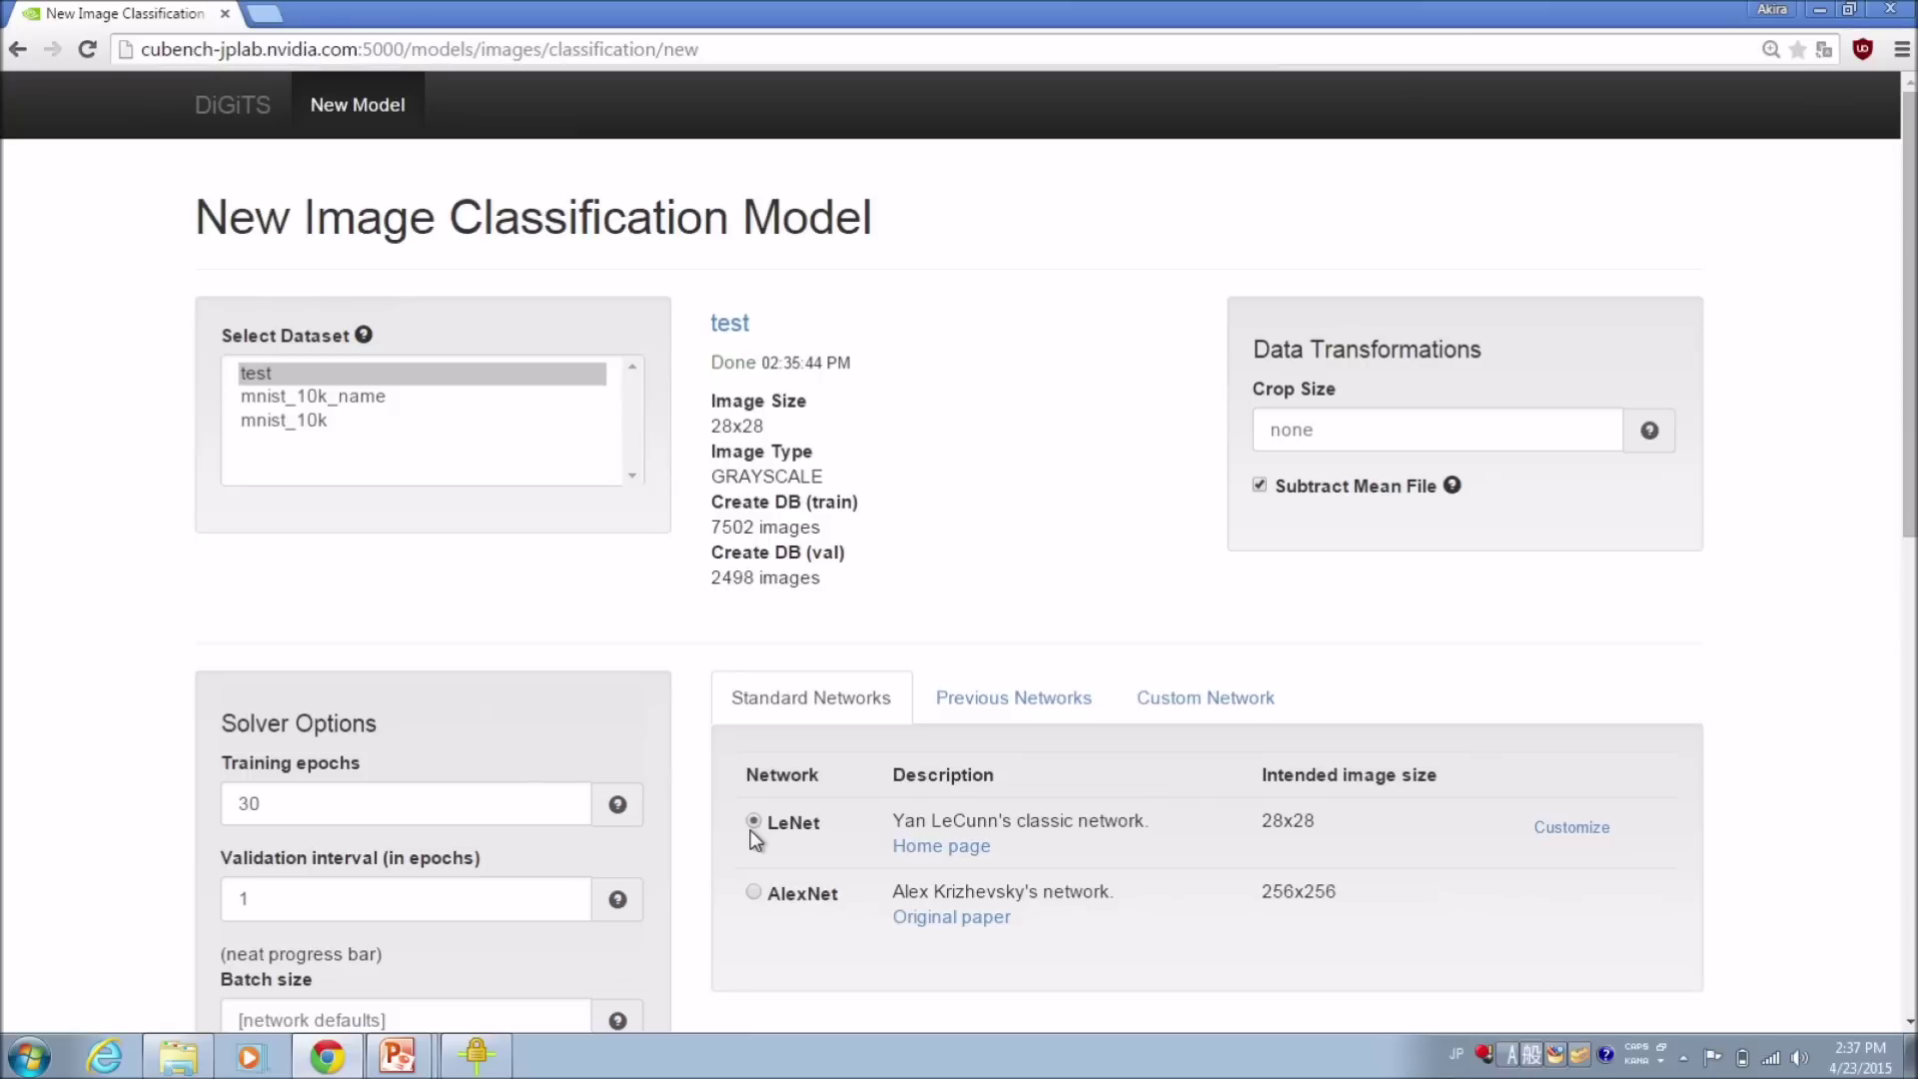
{"action": "left_click", "coordinate": [1603, 830]}
Examine the opening data layer of the LeNet definition in the custom network text, returning to its first line.
{"action": "left_click", "coordinate": [1432, 894]}
{"action": "key", "text": "Down"}
{"action": "key", "text": "Down"}
{"action": "key", "text": "Down"}
{"action": "key", "text": "Down"}
{"action": "key", "text": "Down"}
{"action": "key", "text": "Down"}
{"action": "key", "text": "Down"}
{"action": "key", "text": "Down"}
{"action": "key", "text": "Down"}
{"action": "key", "text": "Down"}
{"action": "key", "text": "Down"}
{"action": "key", "text": "Down"}
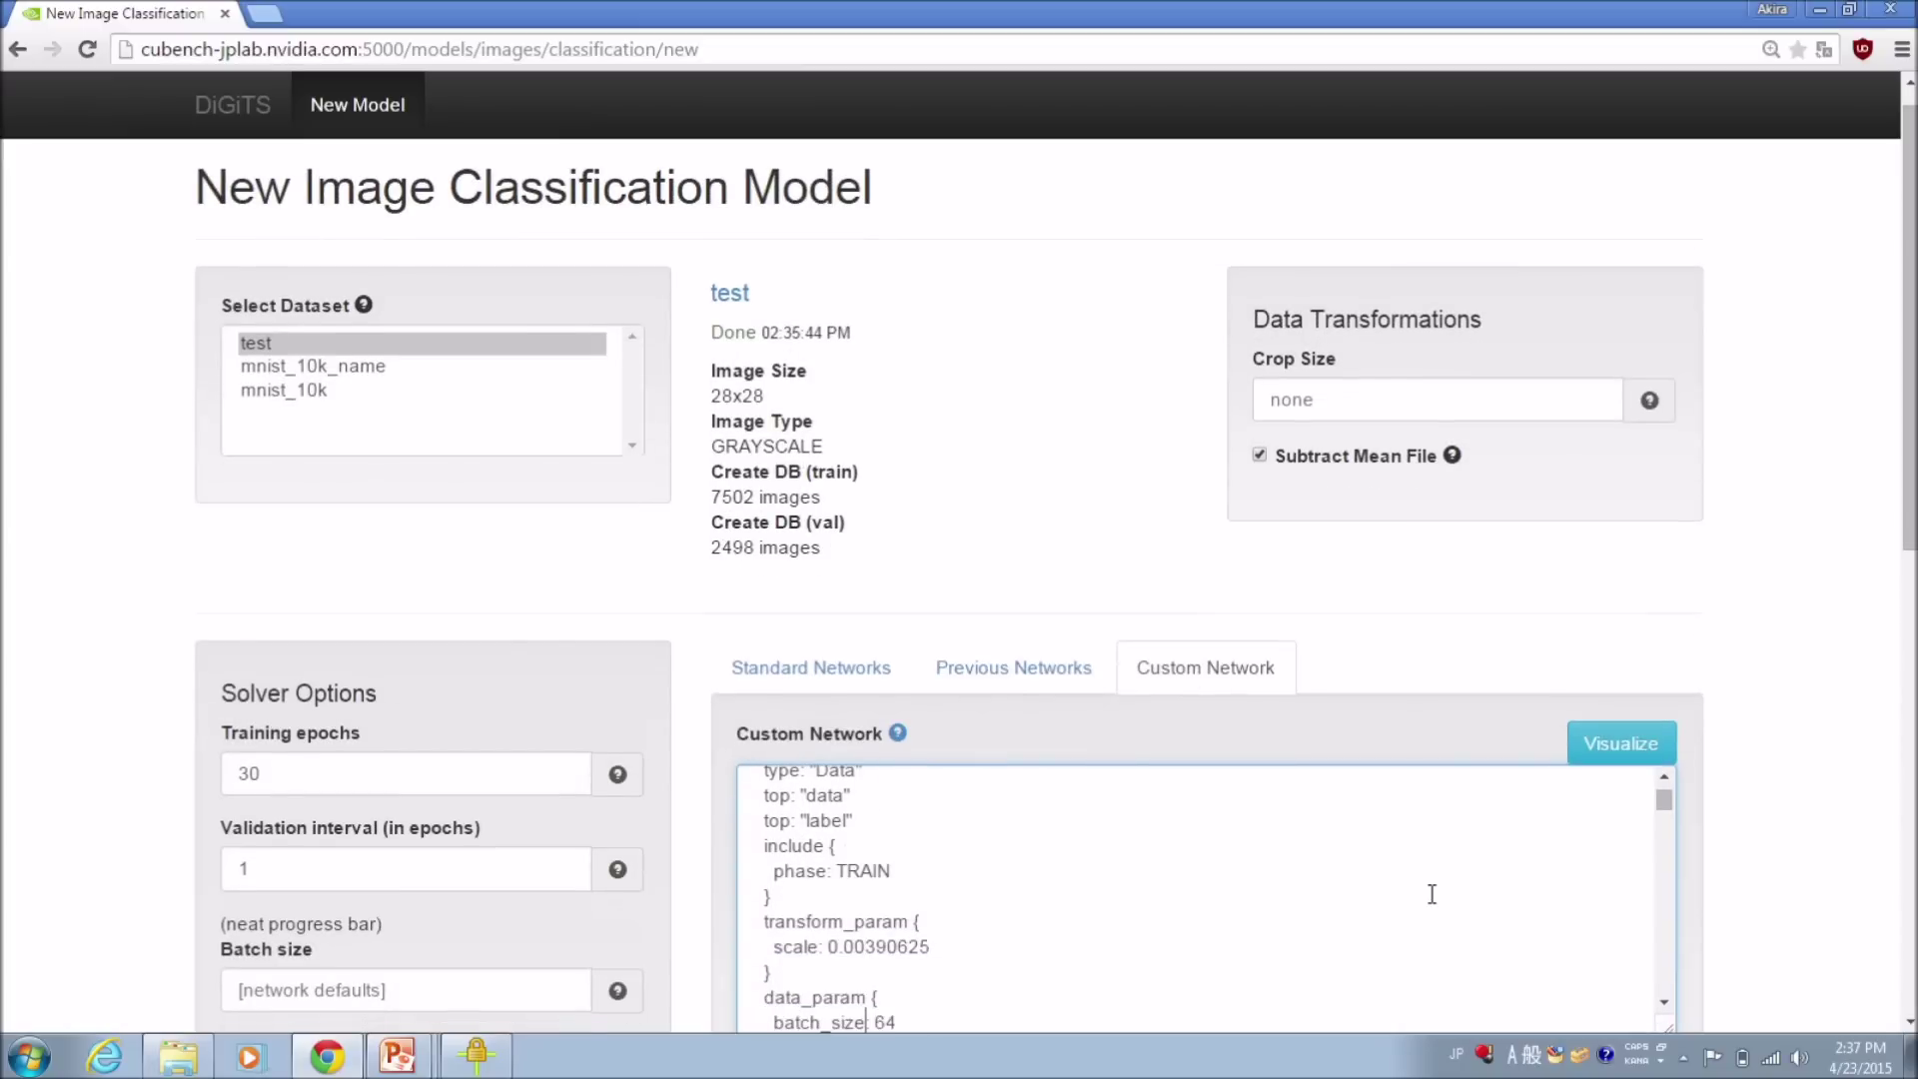
{"action": "key", "text": "Up"}
{"action": "key", "text": "Up"}
{"action": "key", "text": "Up"}
{"action": "scroll", "coordinate": [1432, 894], "scroll_direction": "up", "scroll_amount": 3}
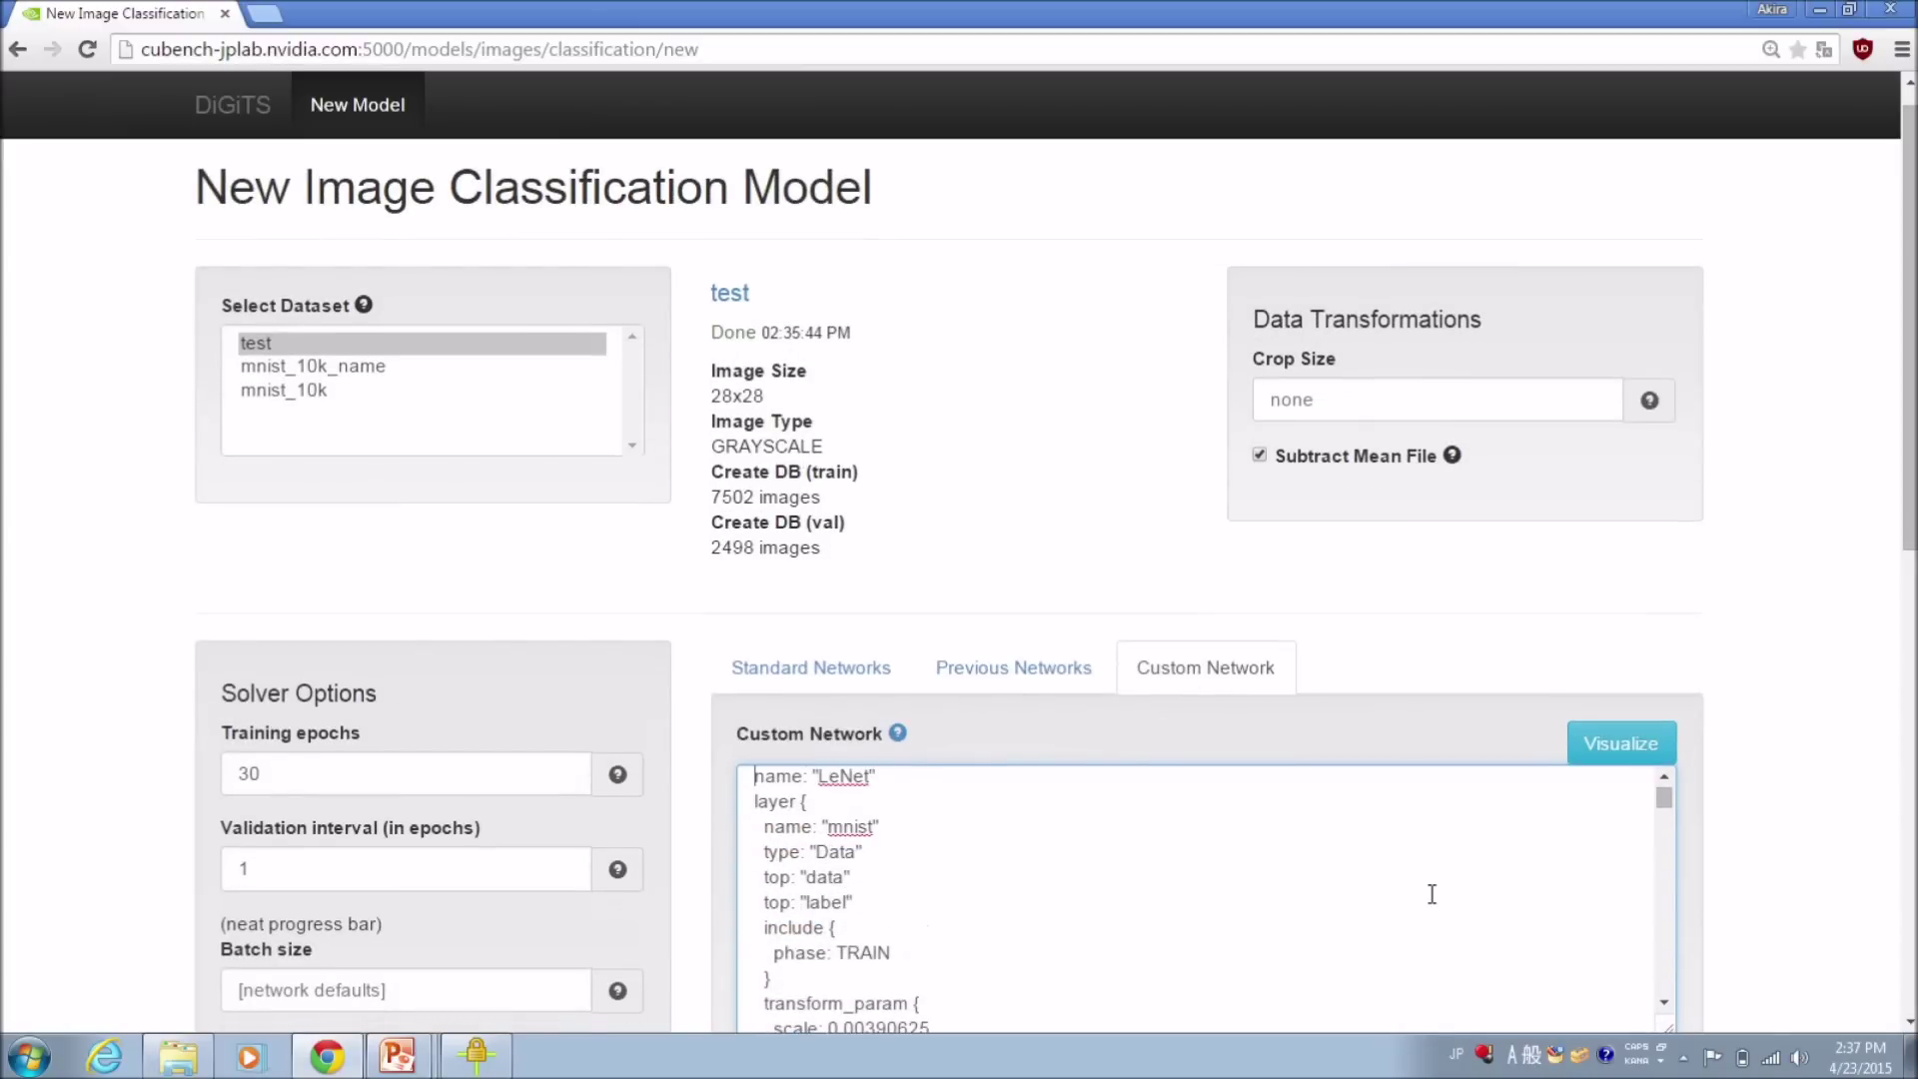
Visualize the custom LeNet network and review its layer diagram from the data input down to accuracy and loss, closing it when done.
{"action": "left_click", "coordinate": [1604, 745]}
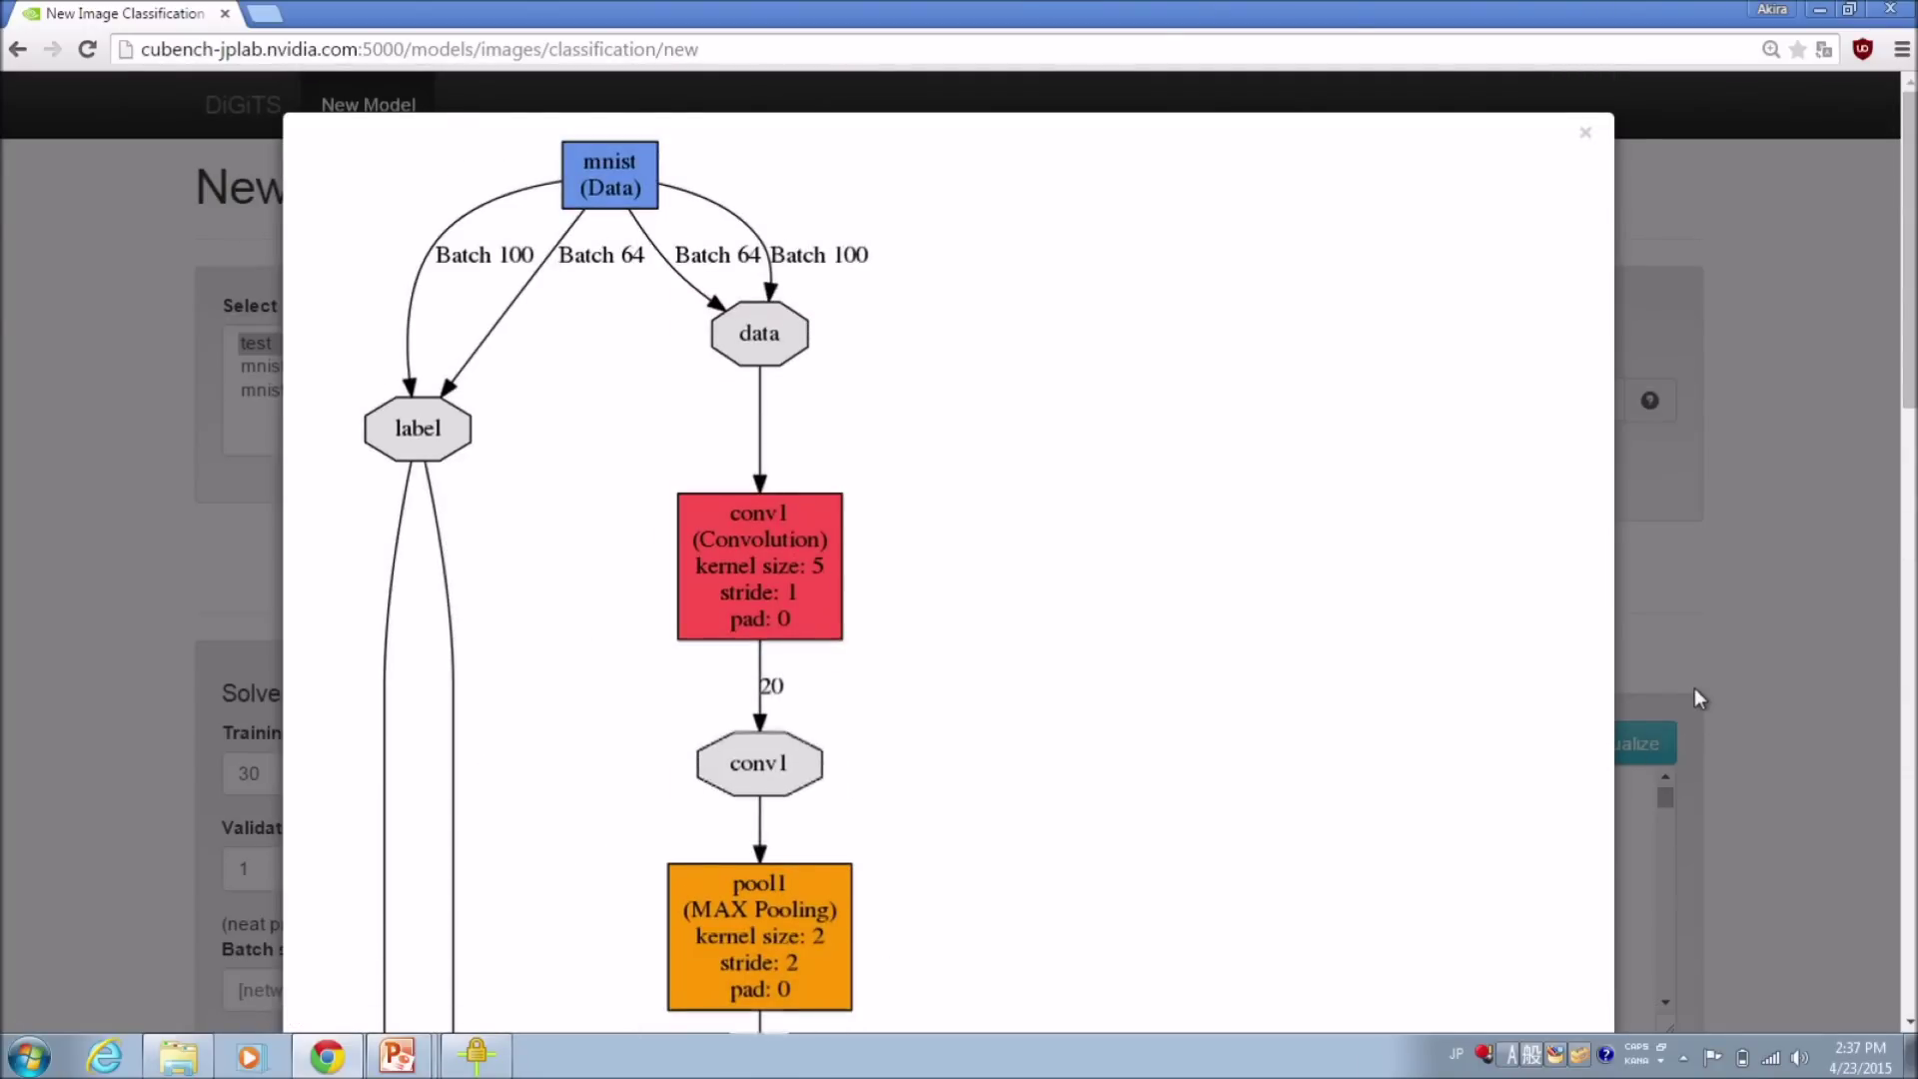
{"action": "scroll", "coordinate": [1695, 687], "scroll_direction": "down", "scroll_amount": 8}
{"action": "scroll", "coordinate": [1696, 690], "scroll_direction": "down", "scroll_amount": 4}
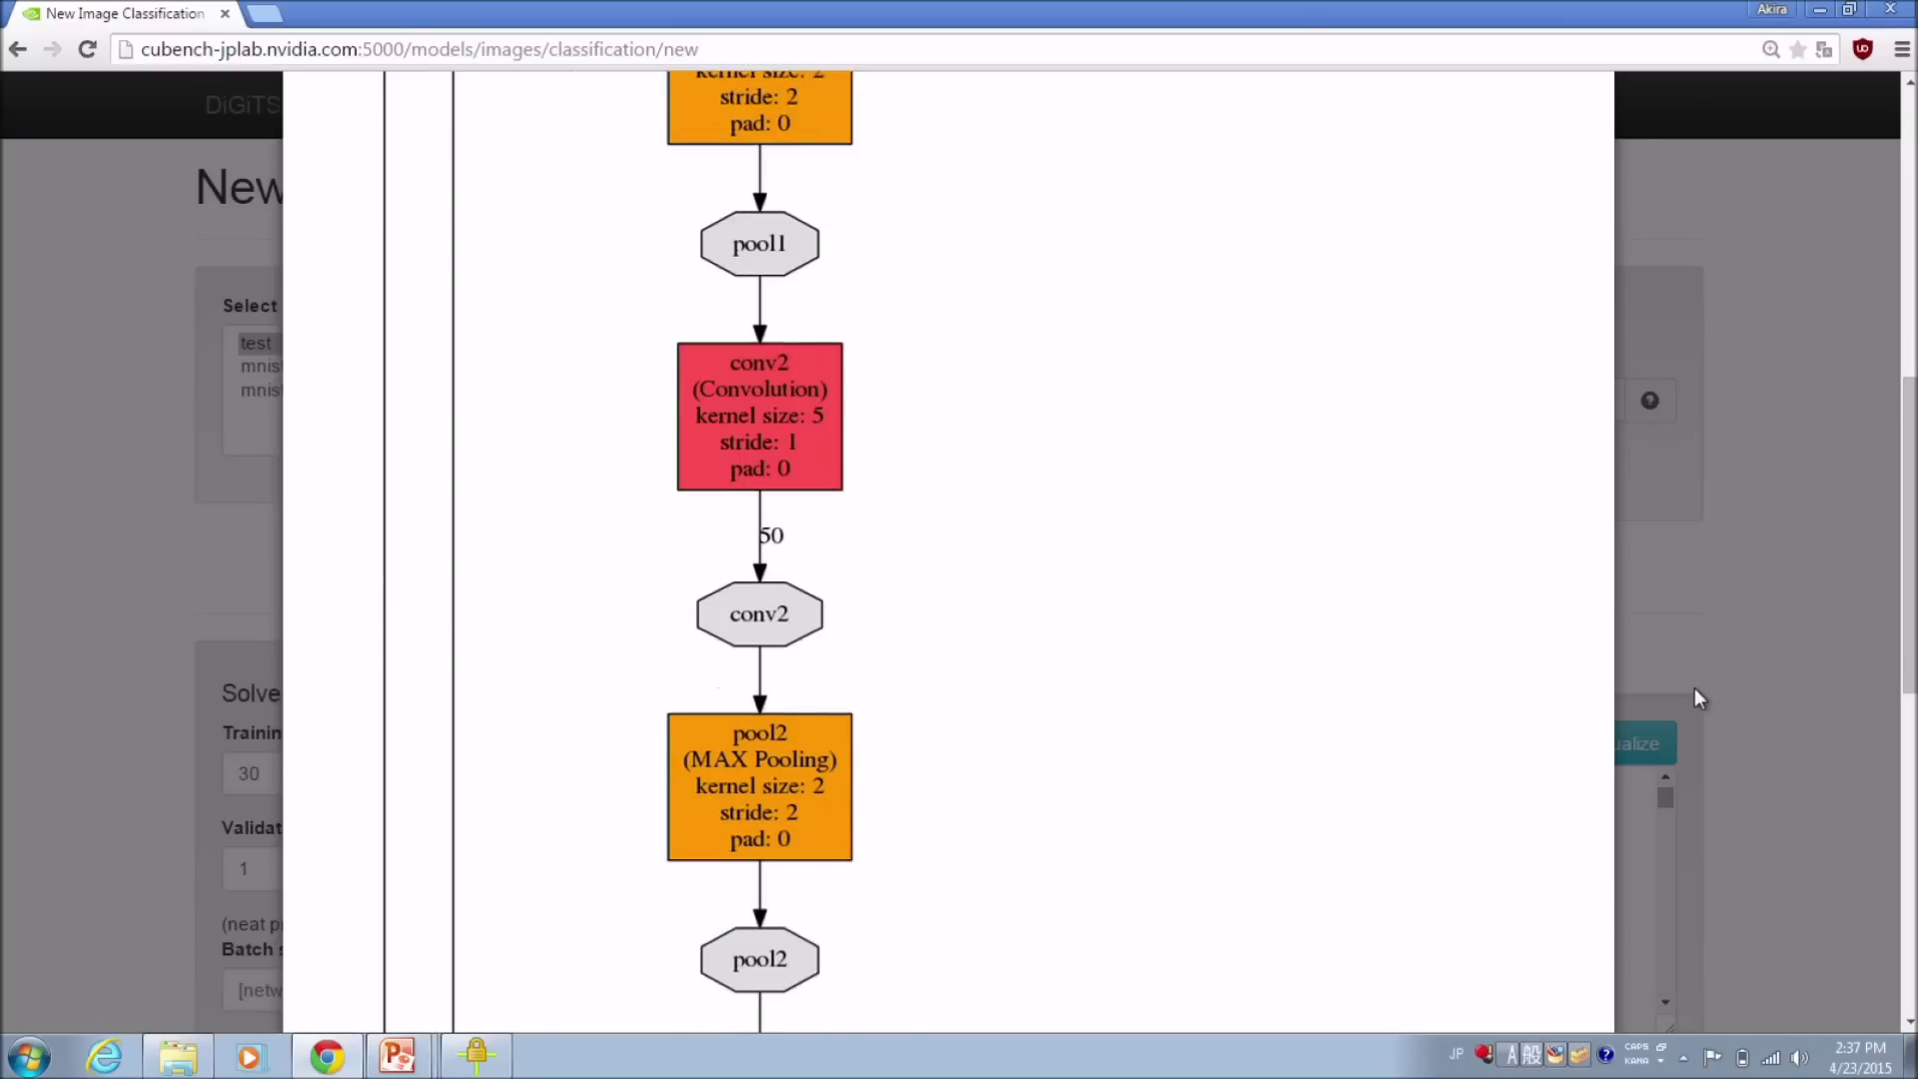
{"action": "scroll", "coordinate": [1694, 687], "scroll_direction": "down", "scroll_amount": 1}
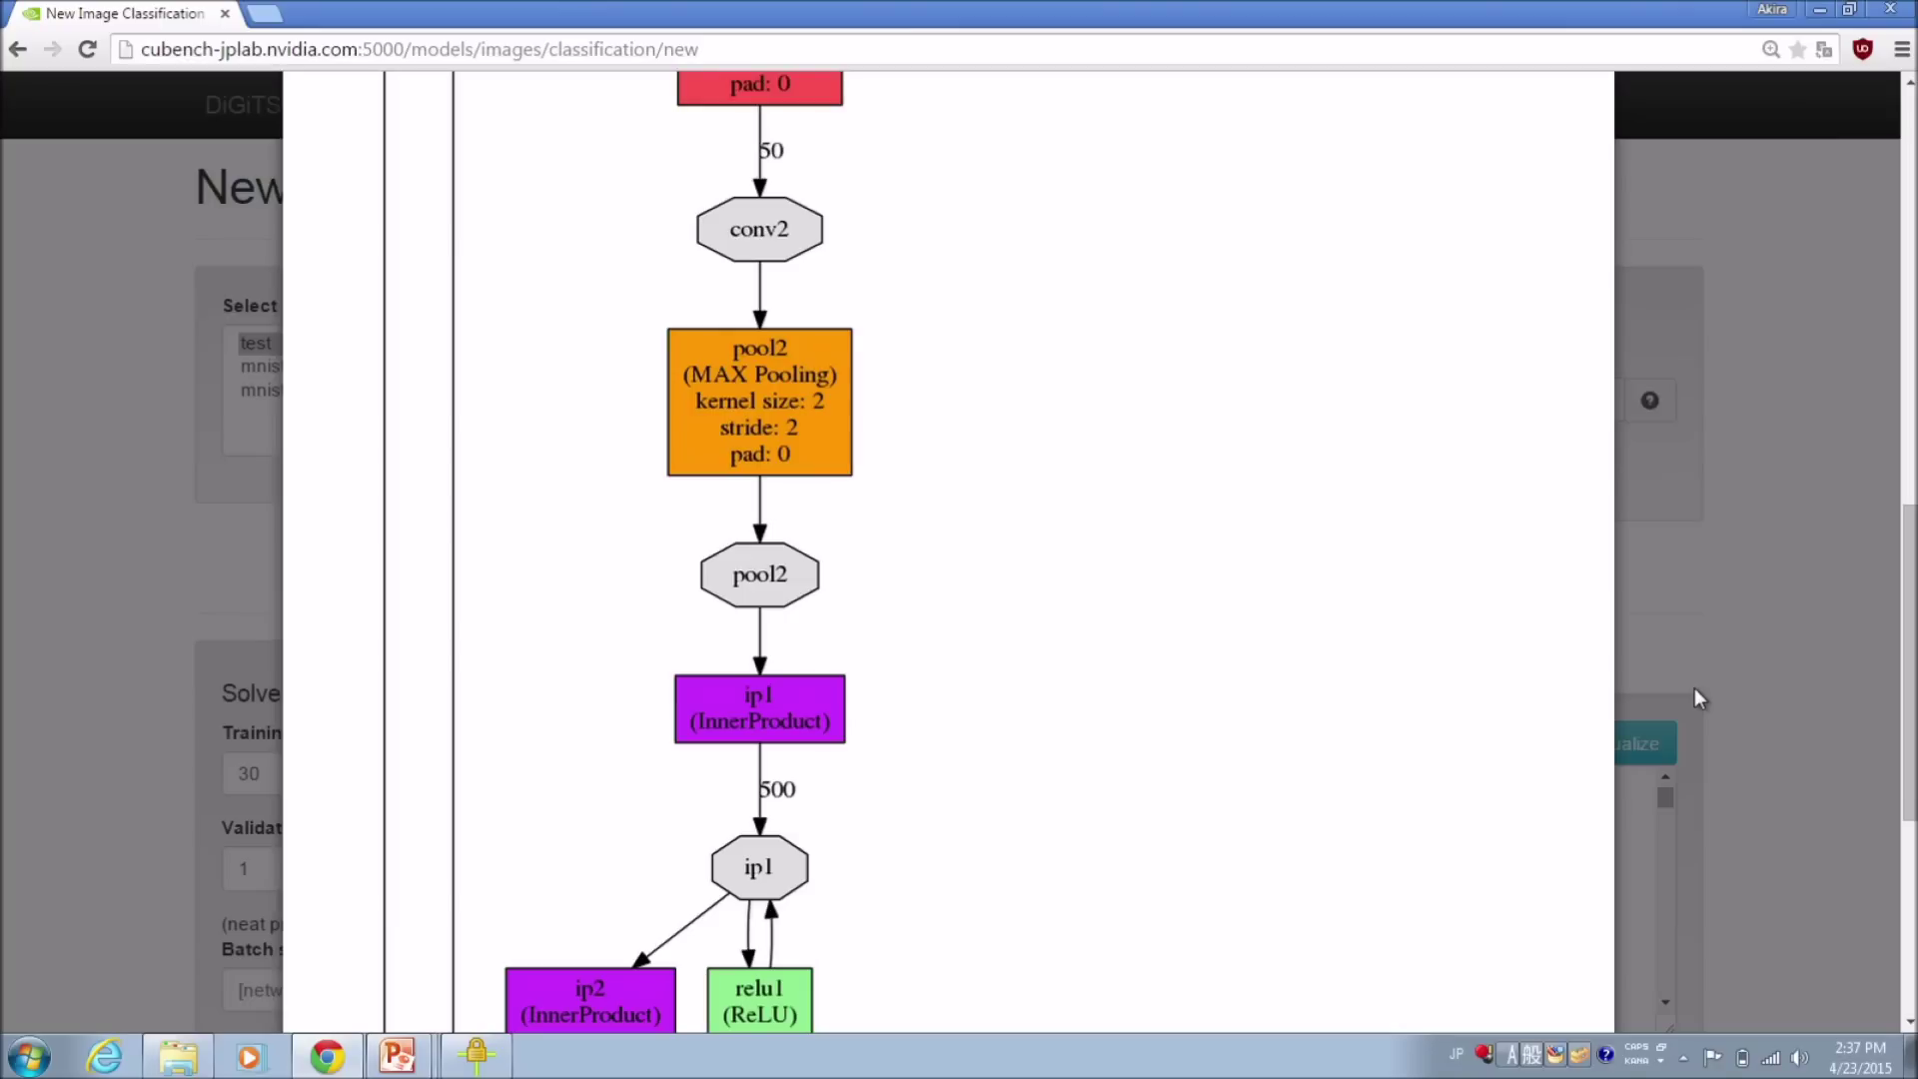
{"action": "scroll", "coordinate": [1695, 687], "scroll_direction": "down", "scroll_amount": 6}
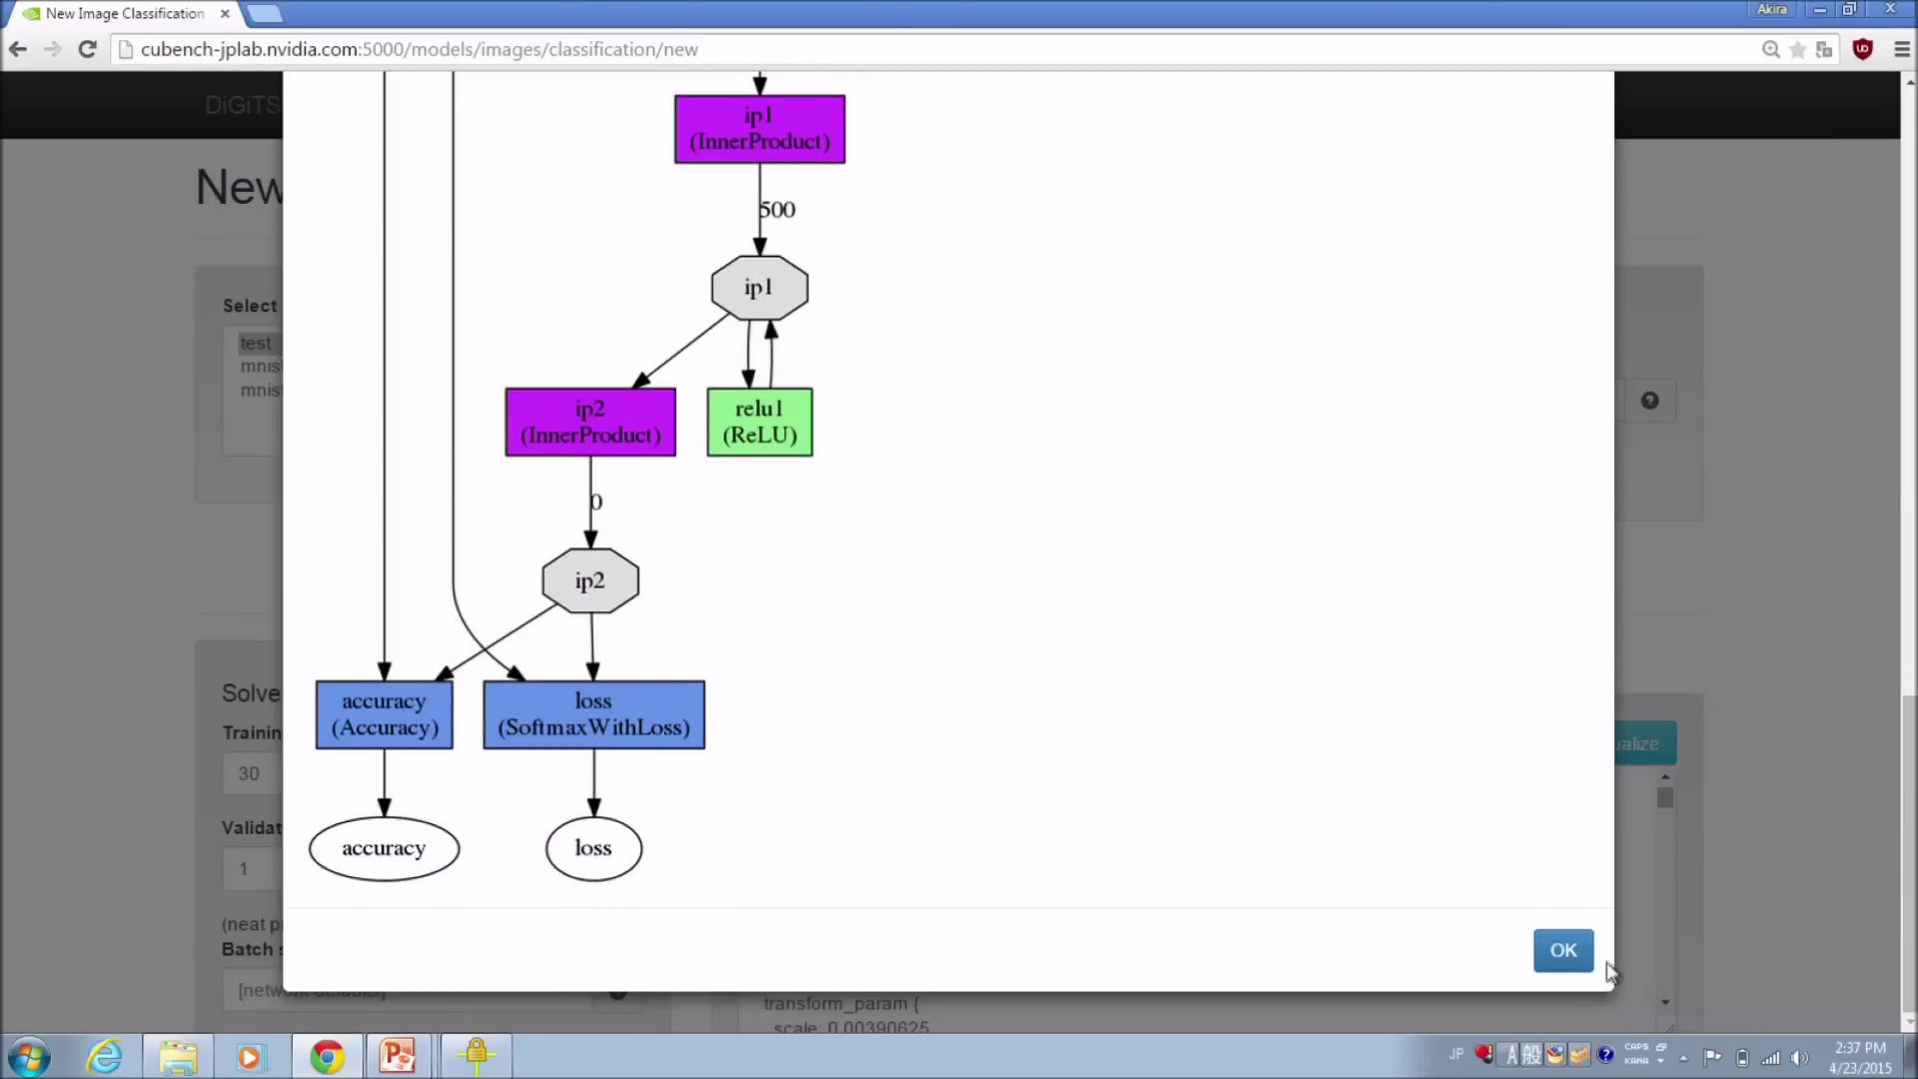
{"action": "left_click", "coordinate": [1589, 954]}
Name the model "test" and create it to start the training job.
{"action": "scroll", "coordinate": [1772, 880], "scroll_direction": "down", "scroll_amount": 2}
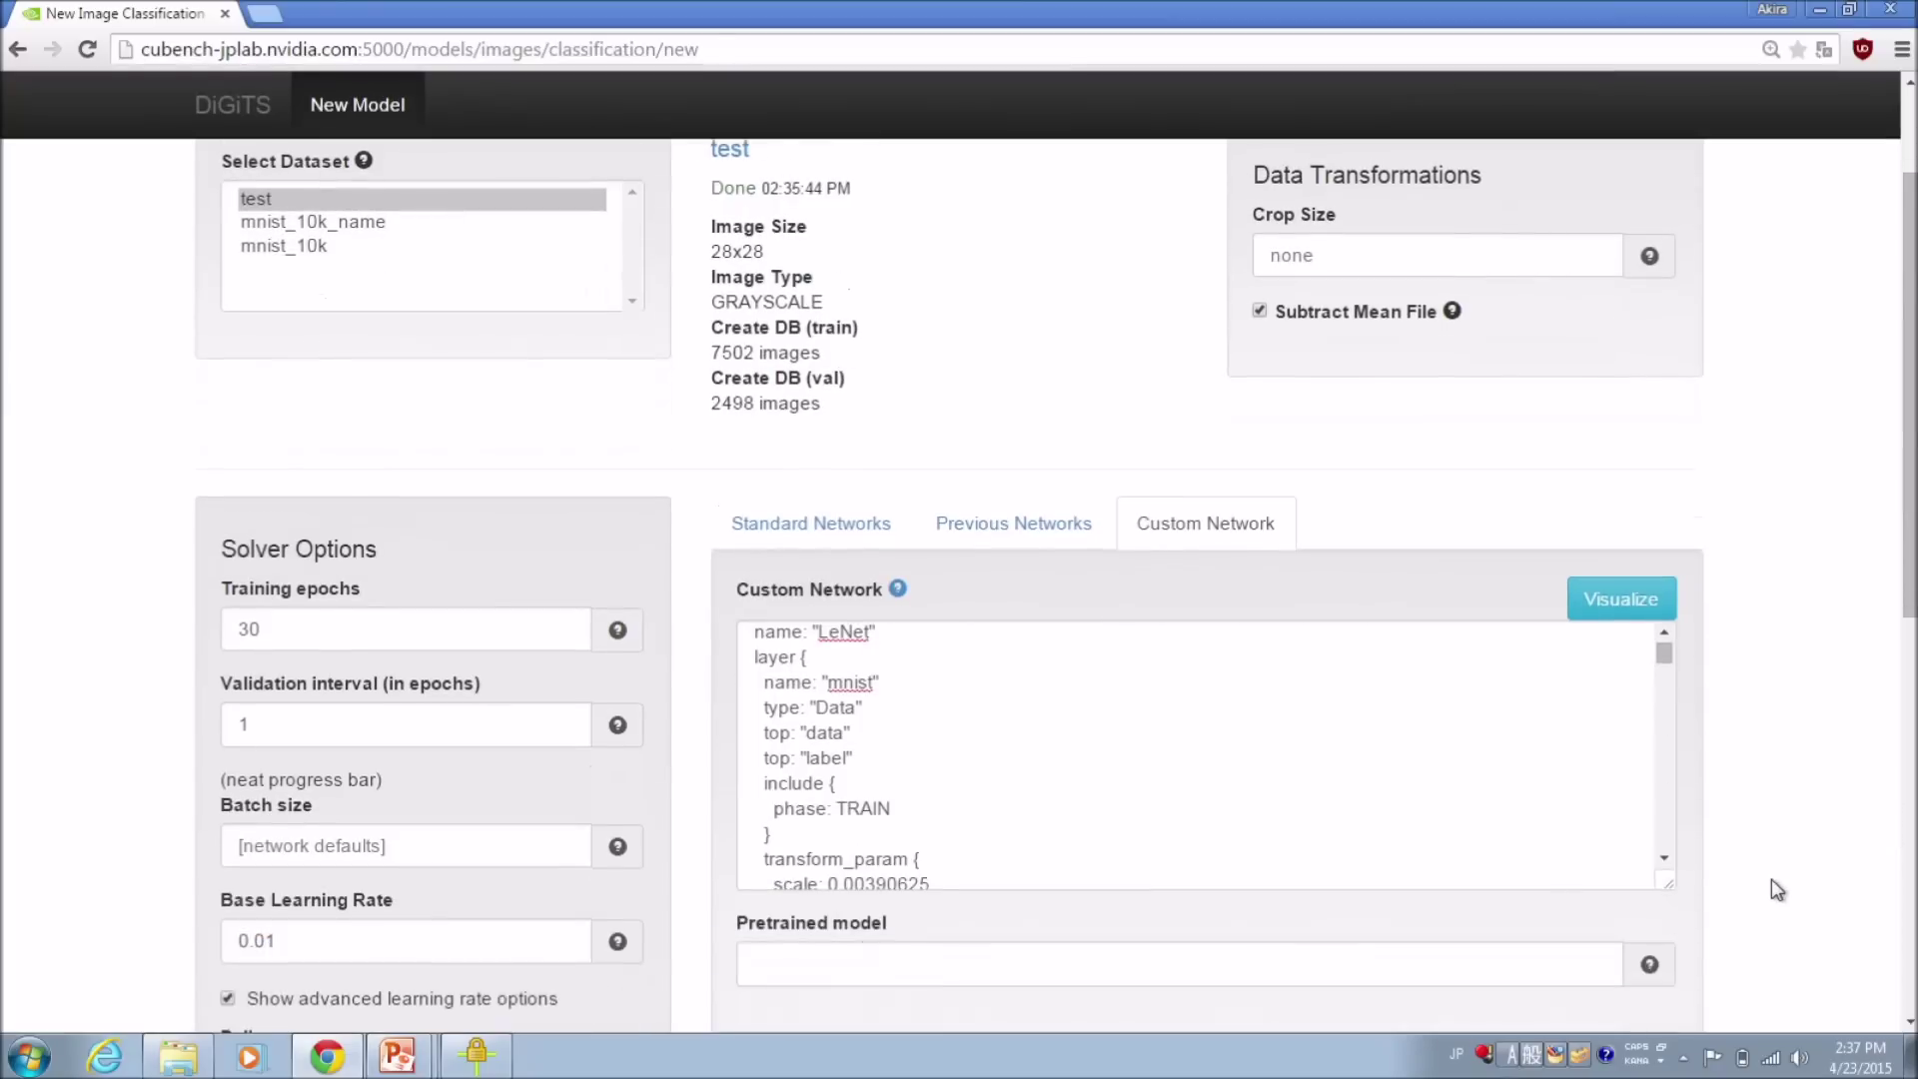
{"action": "scroll", "coordinate": [1777, 889], "scroll_direction": "down", "scroll_amount": 6}
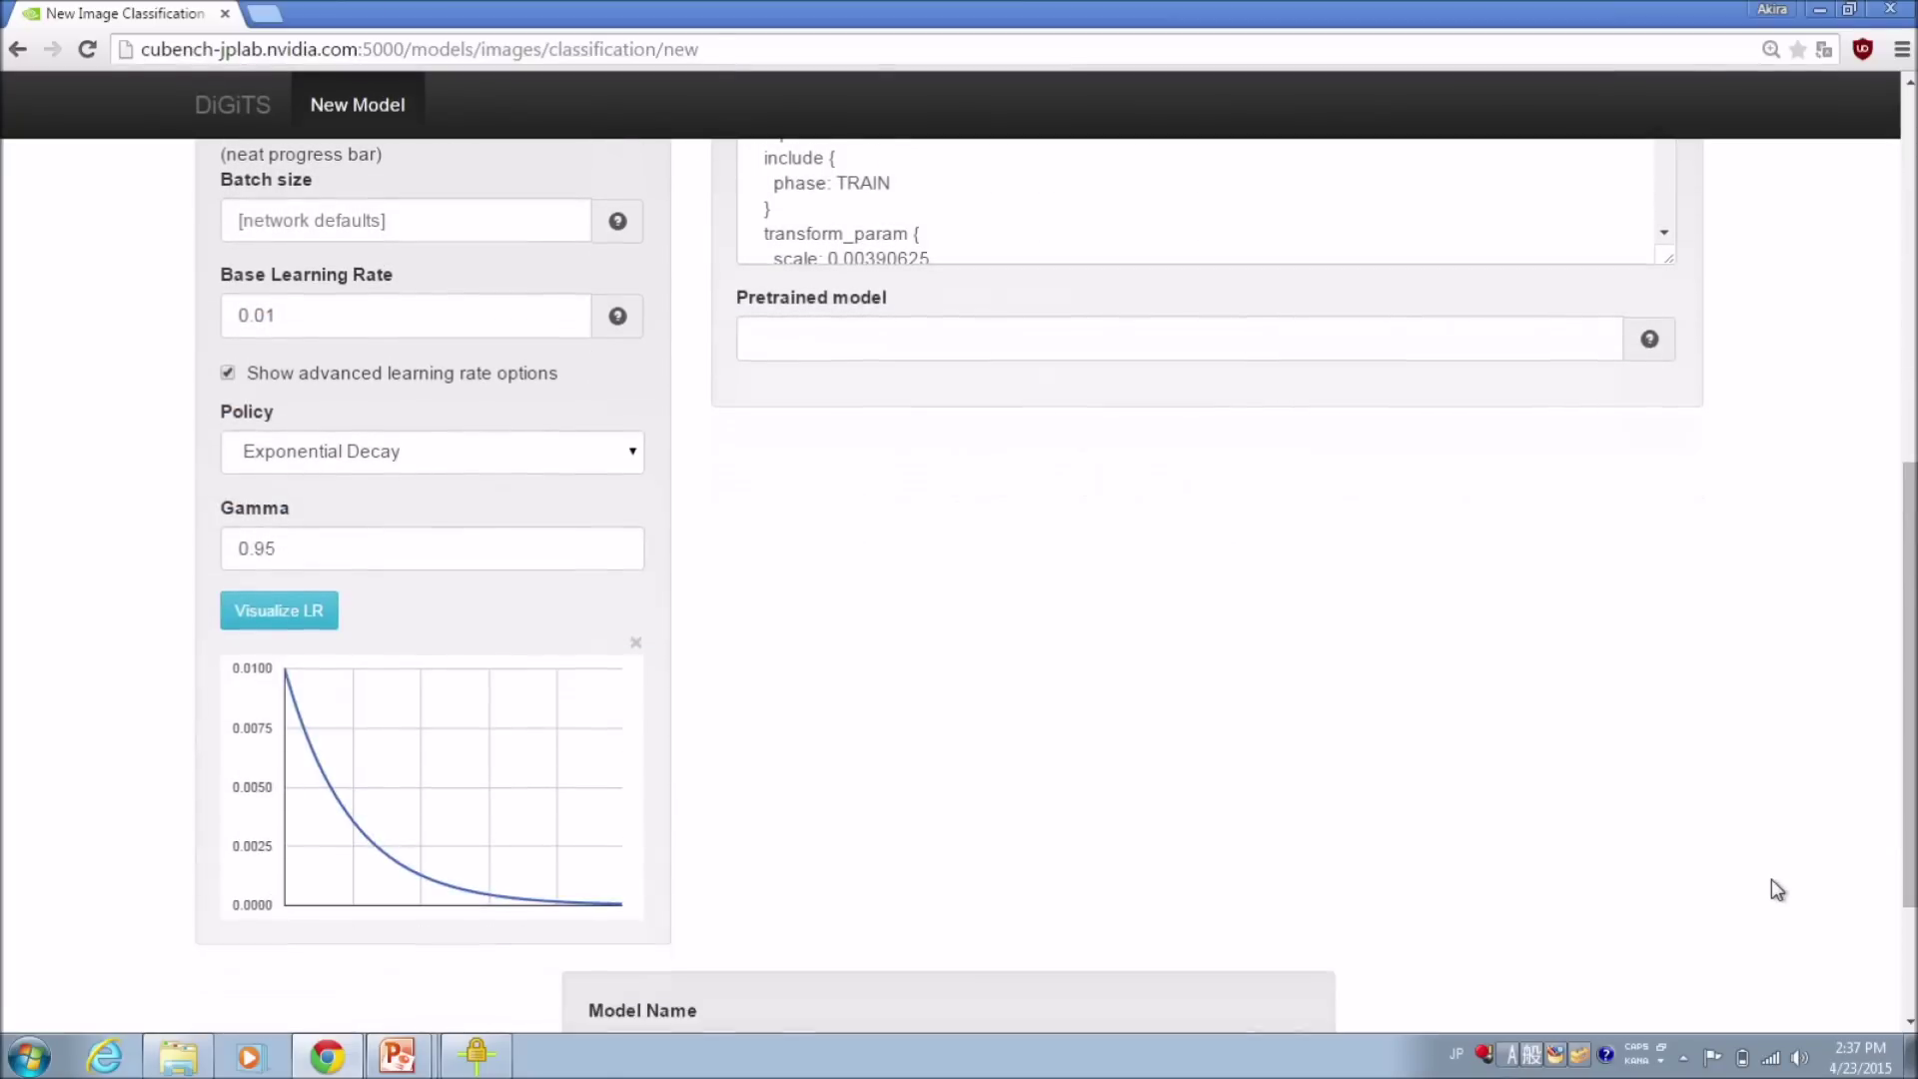
{"action": "scroll", "coordinate": [1773, 889], "scroll_direction": "down", "scroll_amount": 2}
{"action": "left_click", "coordinate": [970, 850]}
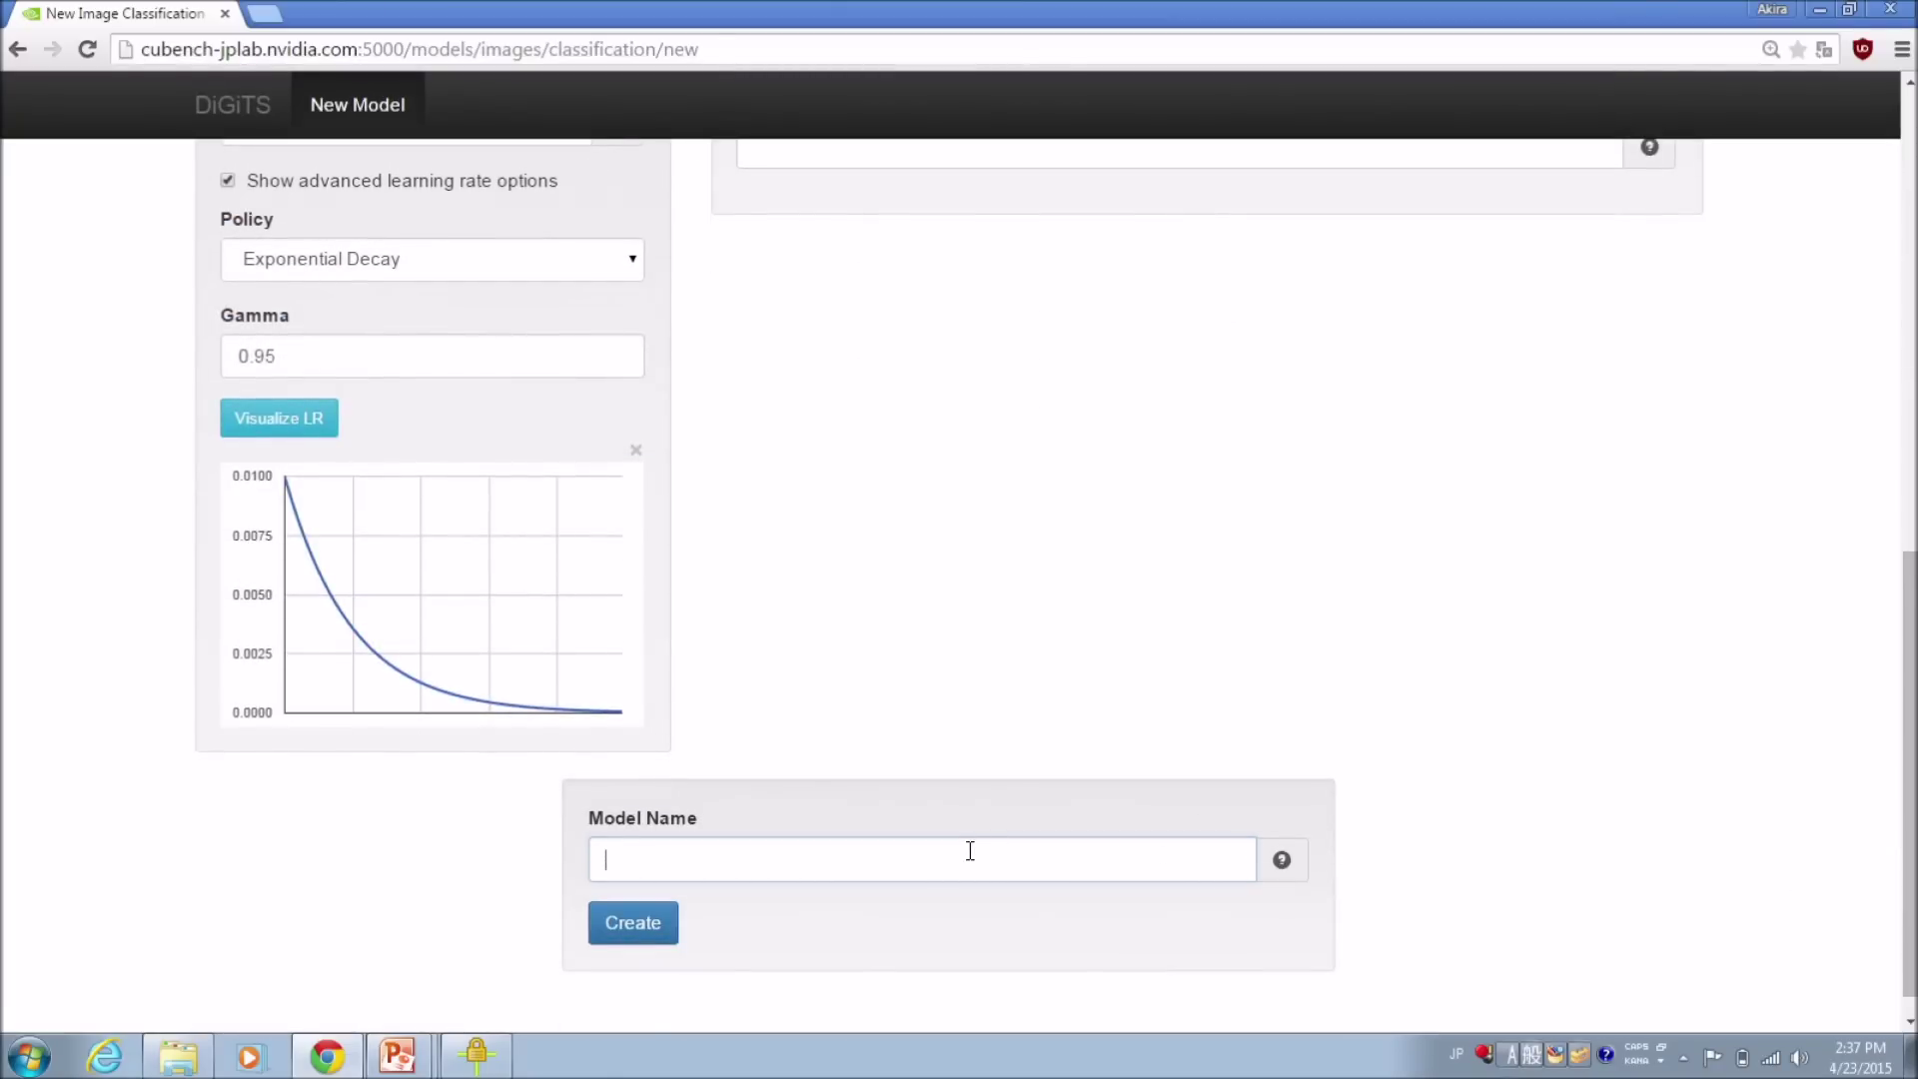
{"action": "type", "text": "test"}
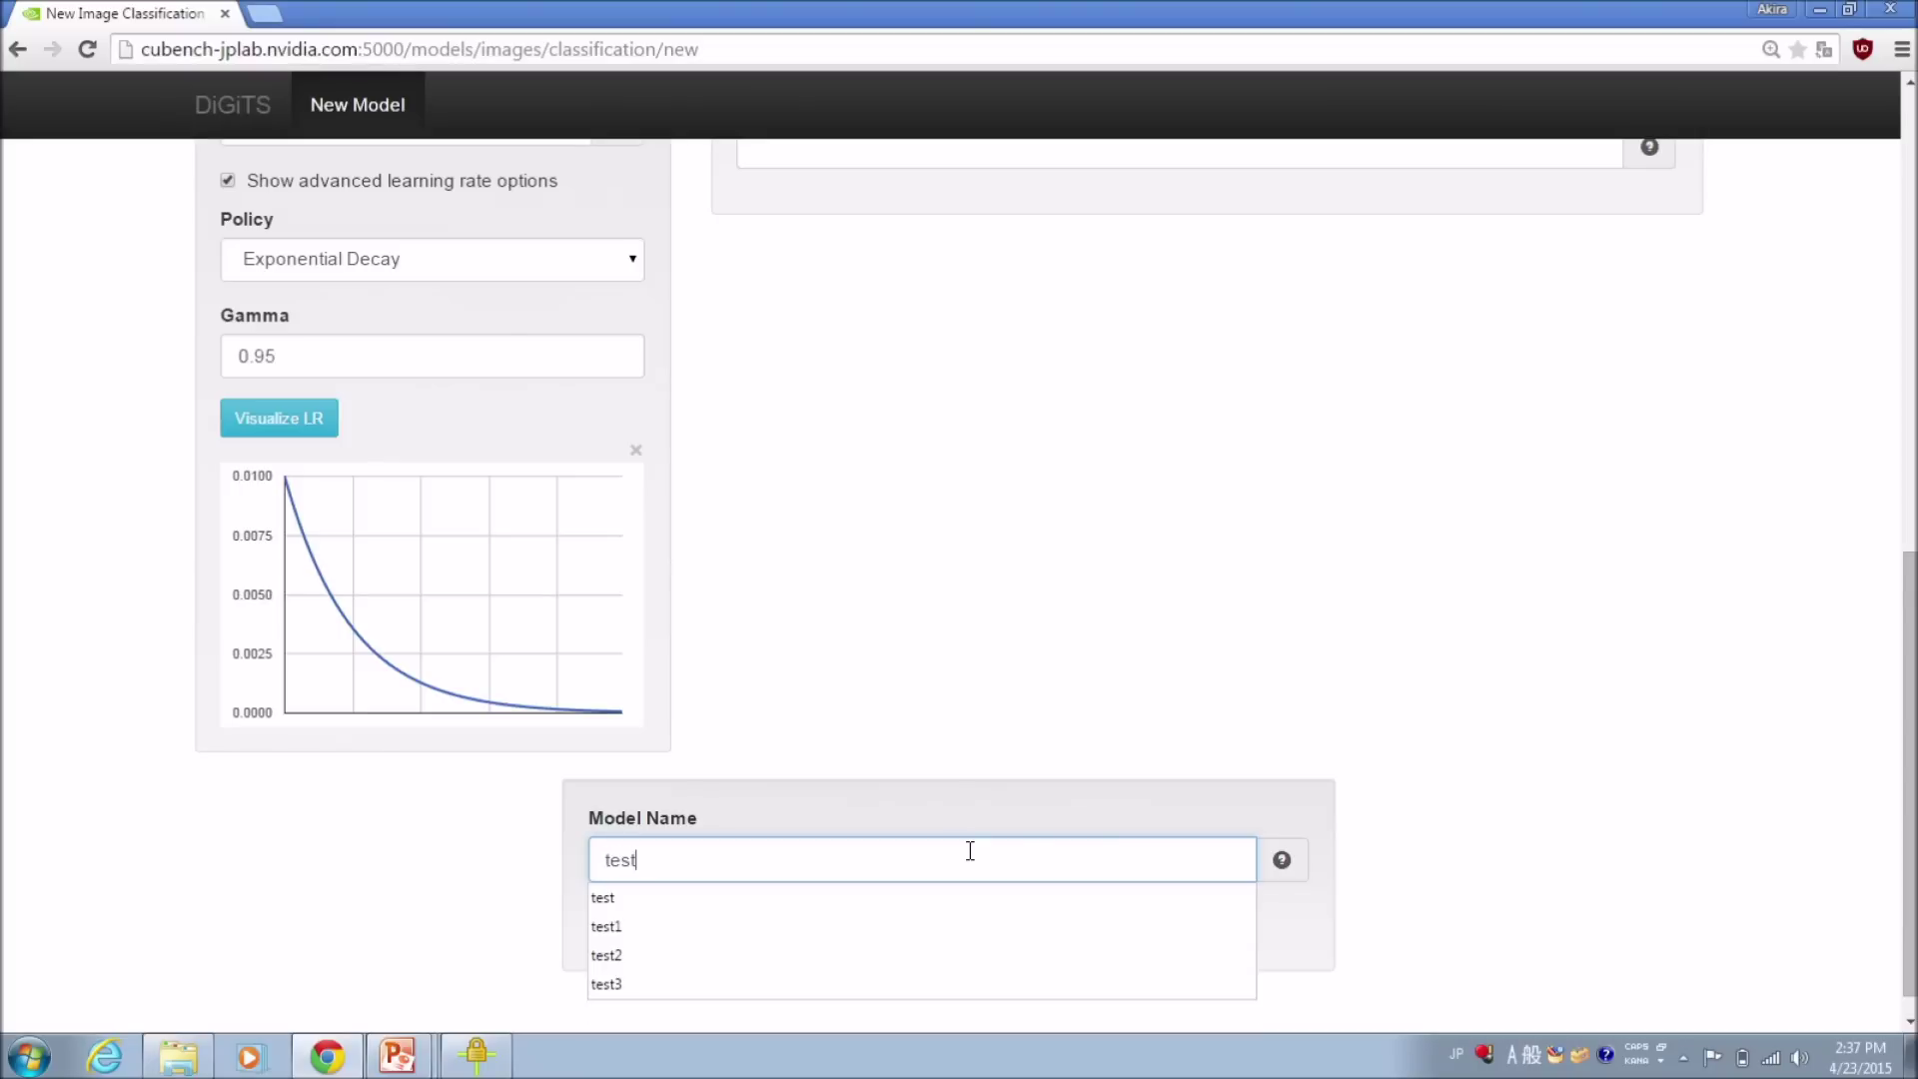
{"action": "left_click", "coordinate": [1599, 720]}
{"action": "scroll", "coordinate": [1599, 720], "scroll_direction": "down", "scroll_amount": 1}
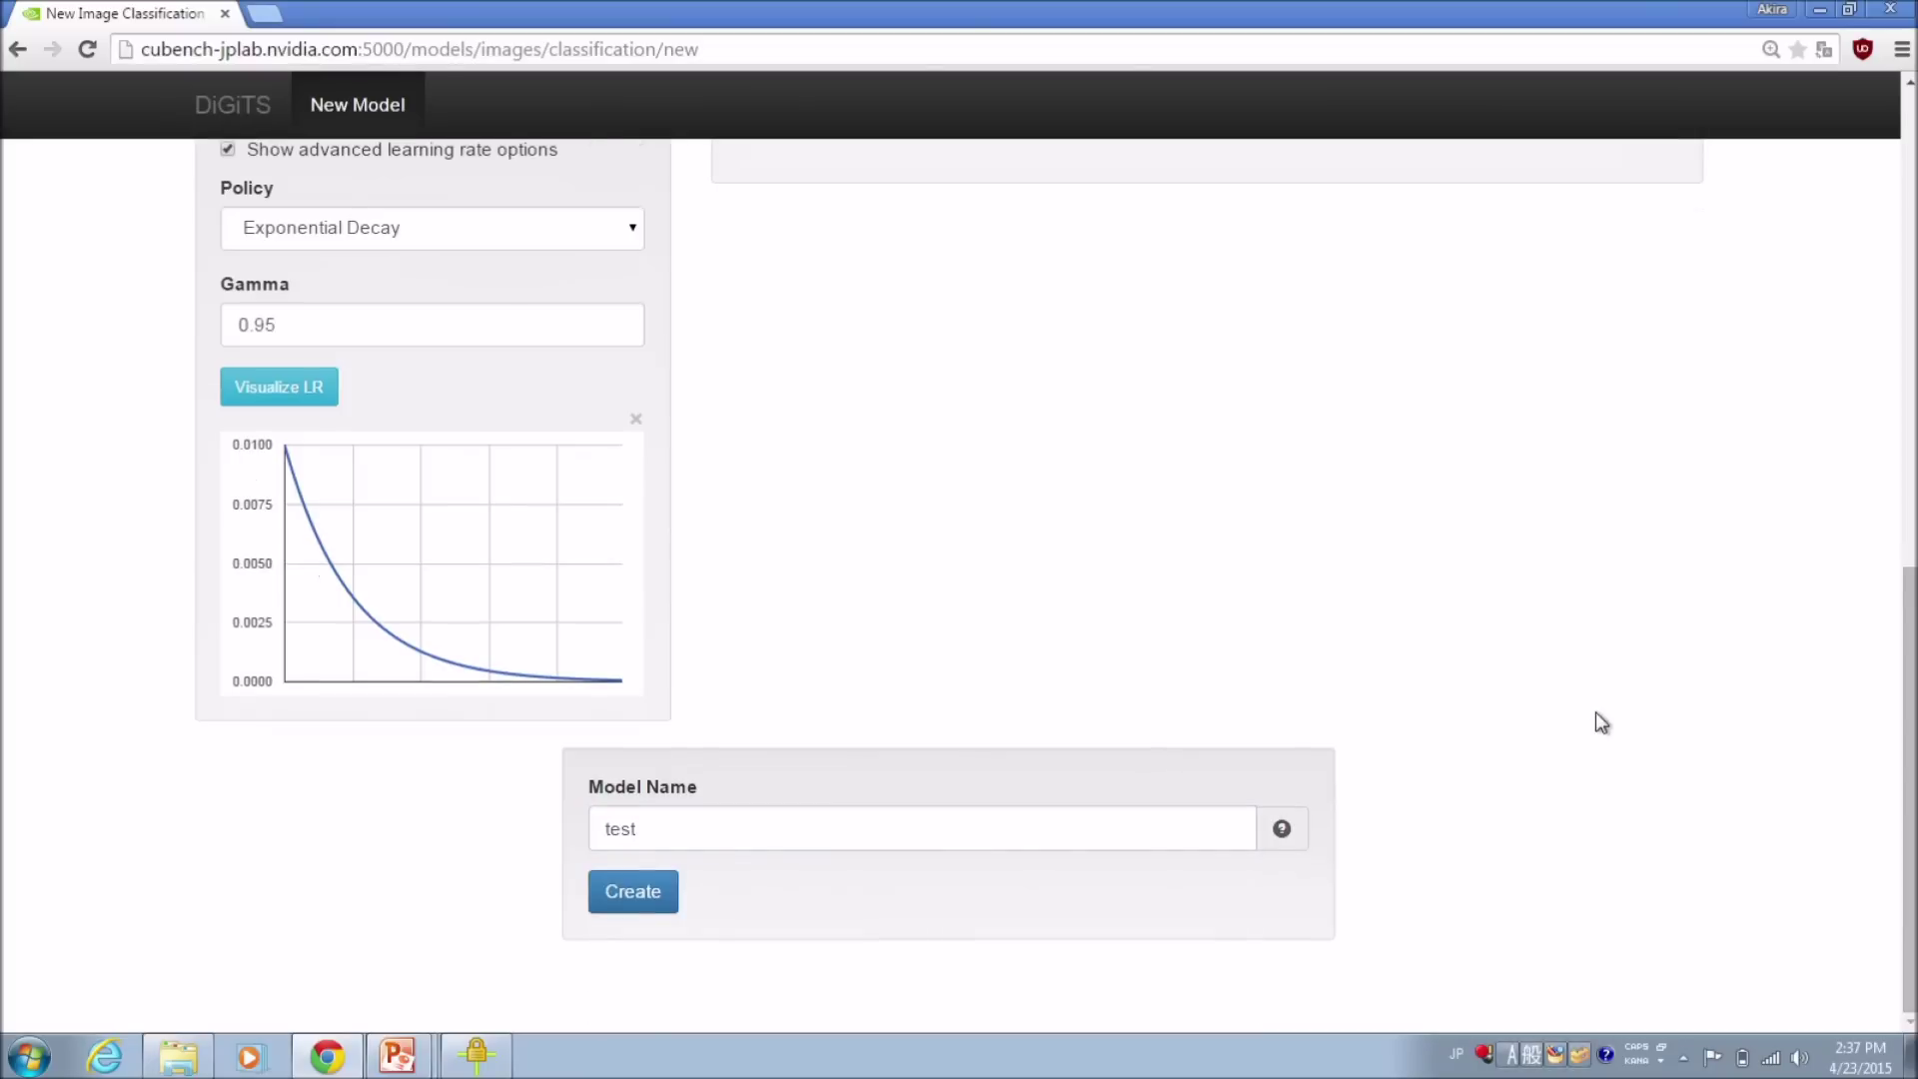
{"action": "left_click", "coordinate": [623, 909]}
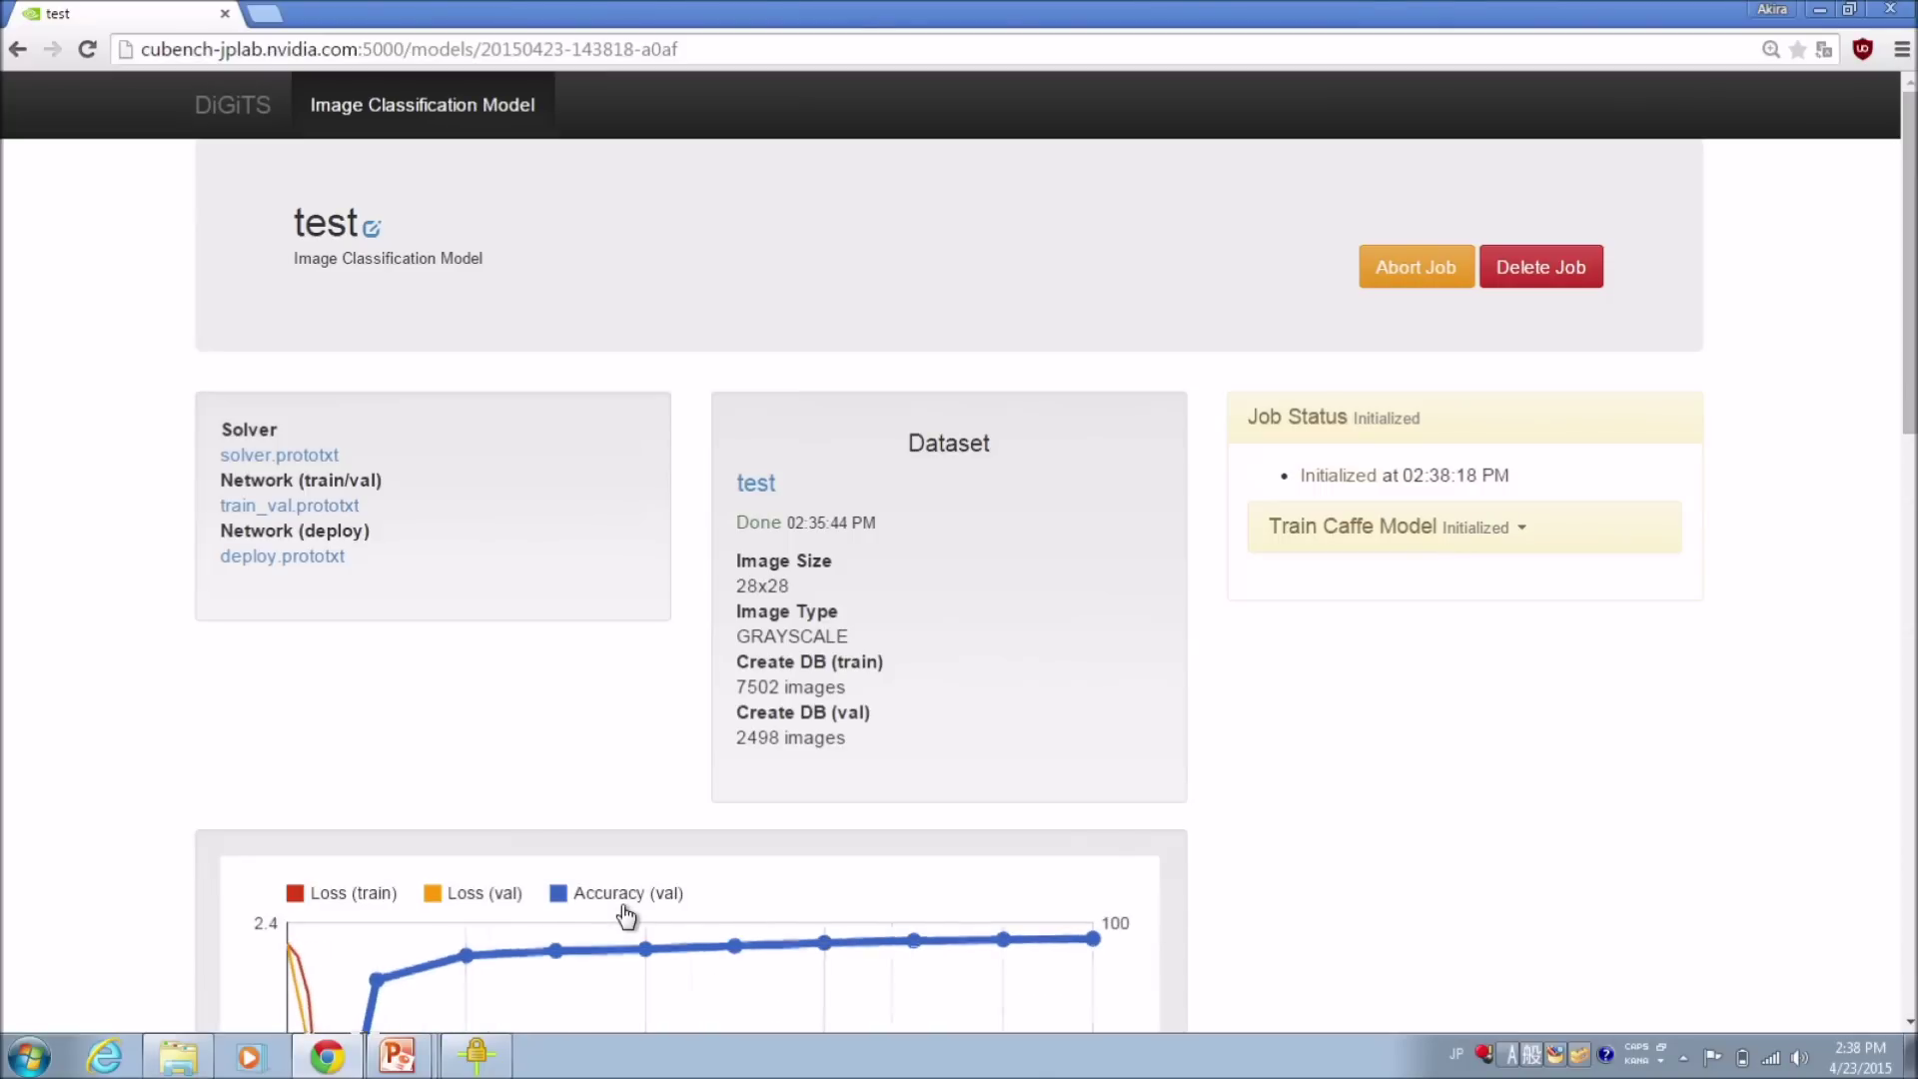
Choose test_2.jpg from the mnist_10k_test folder as the single image for testing the Epoch#30 model.
{"action": "scroll", "coordinate": [626, 916], "scroll_direction": "down", "scroll_amount": 4}
{"action": "scroll", "coordinate": [626, 916], "scroll_direction": "down", "scroll_amount": 2}
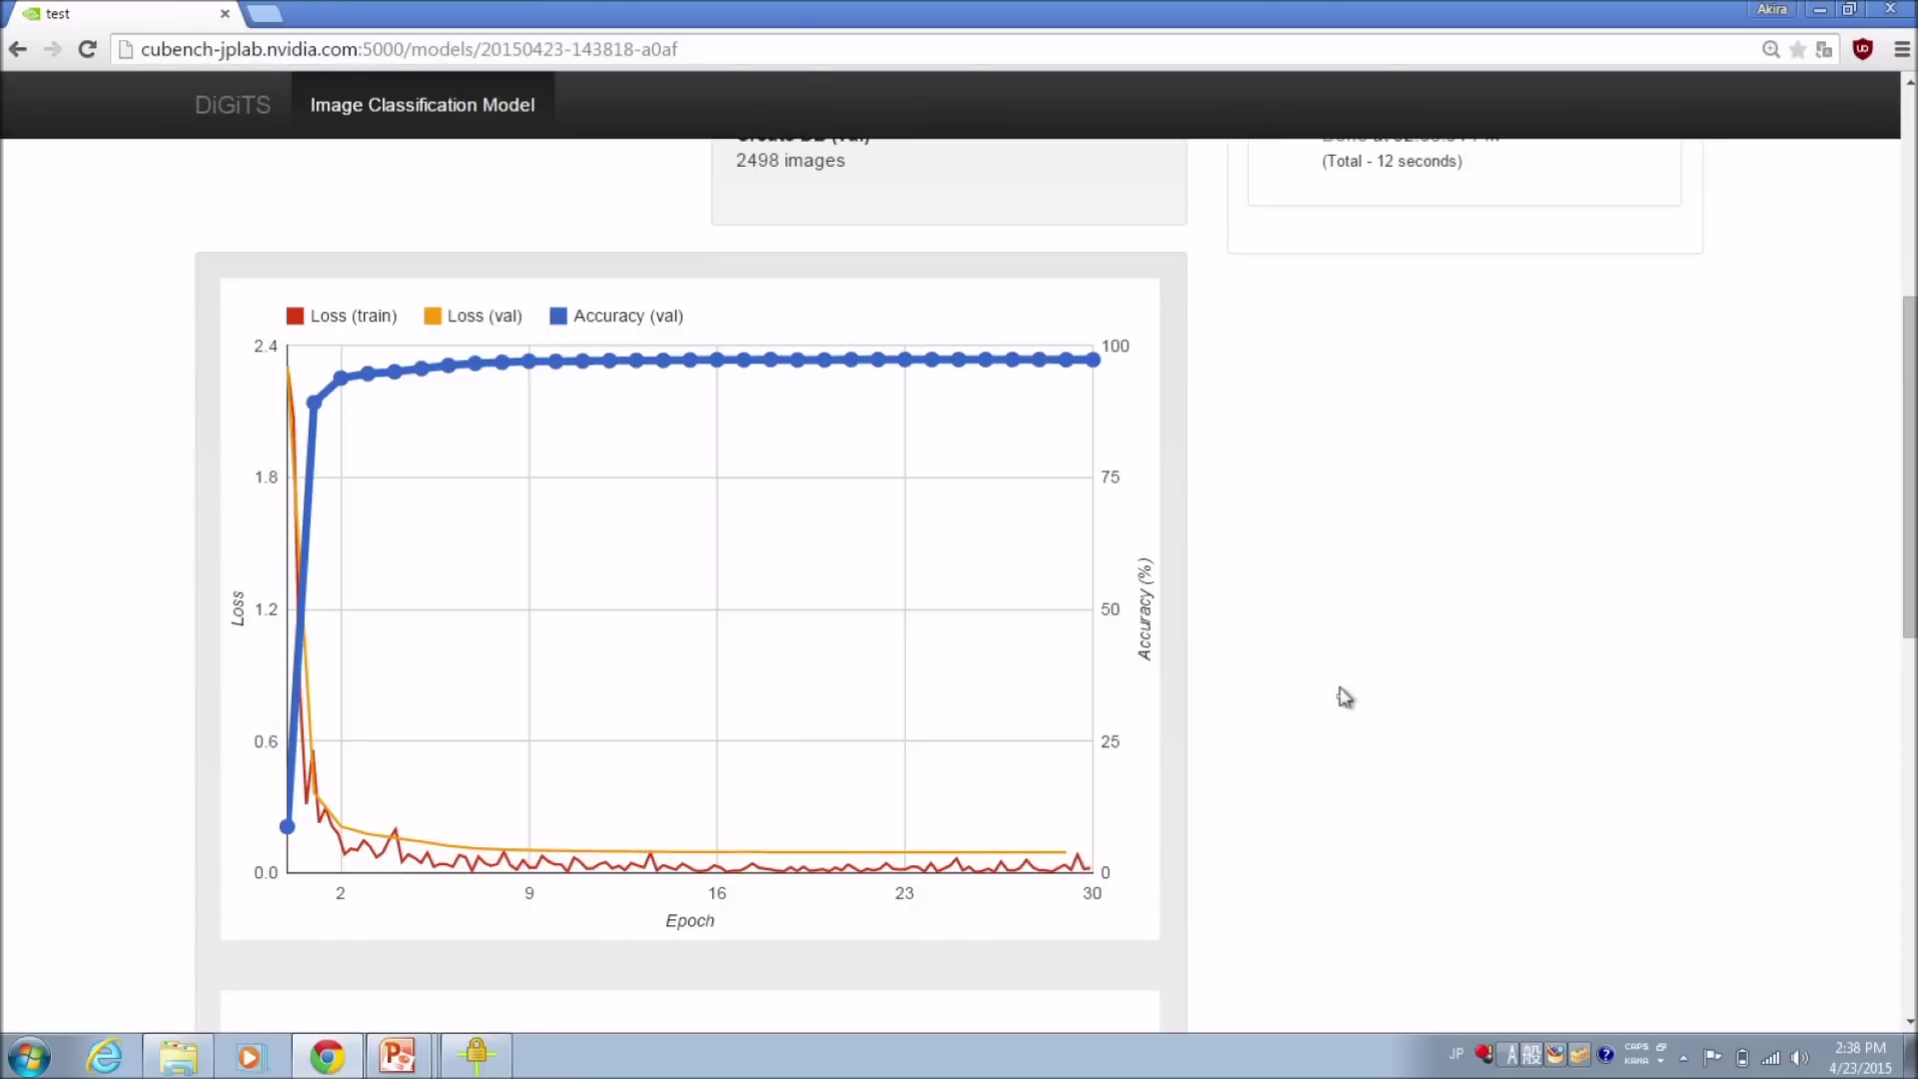
{"action": "scroll", "coordinate": [1340, 699], "scroll_direction": "down", "scroll_amount": 5}
{"action": "scroll", "coordinate": [1340, 699], "scroll_direction": "down", "scroll_amount": 4}
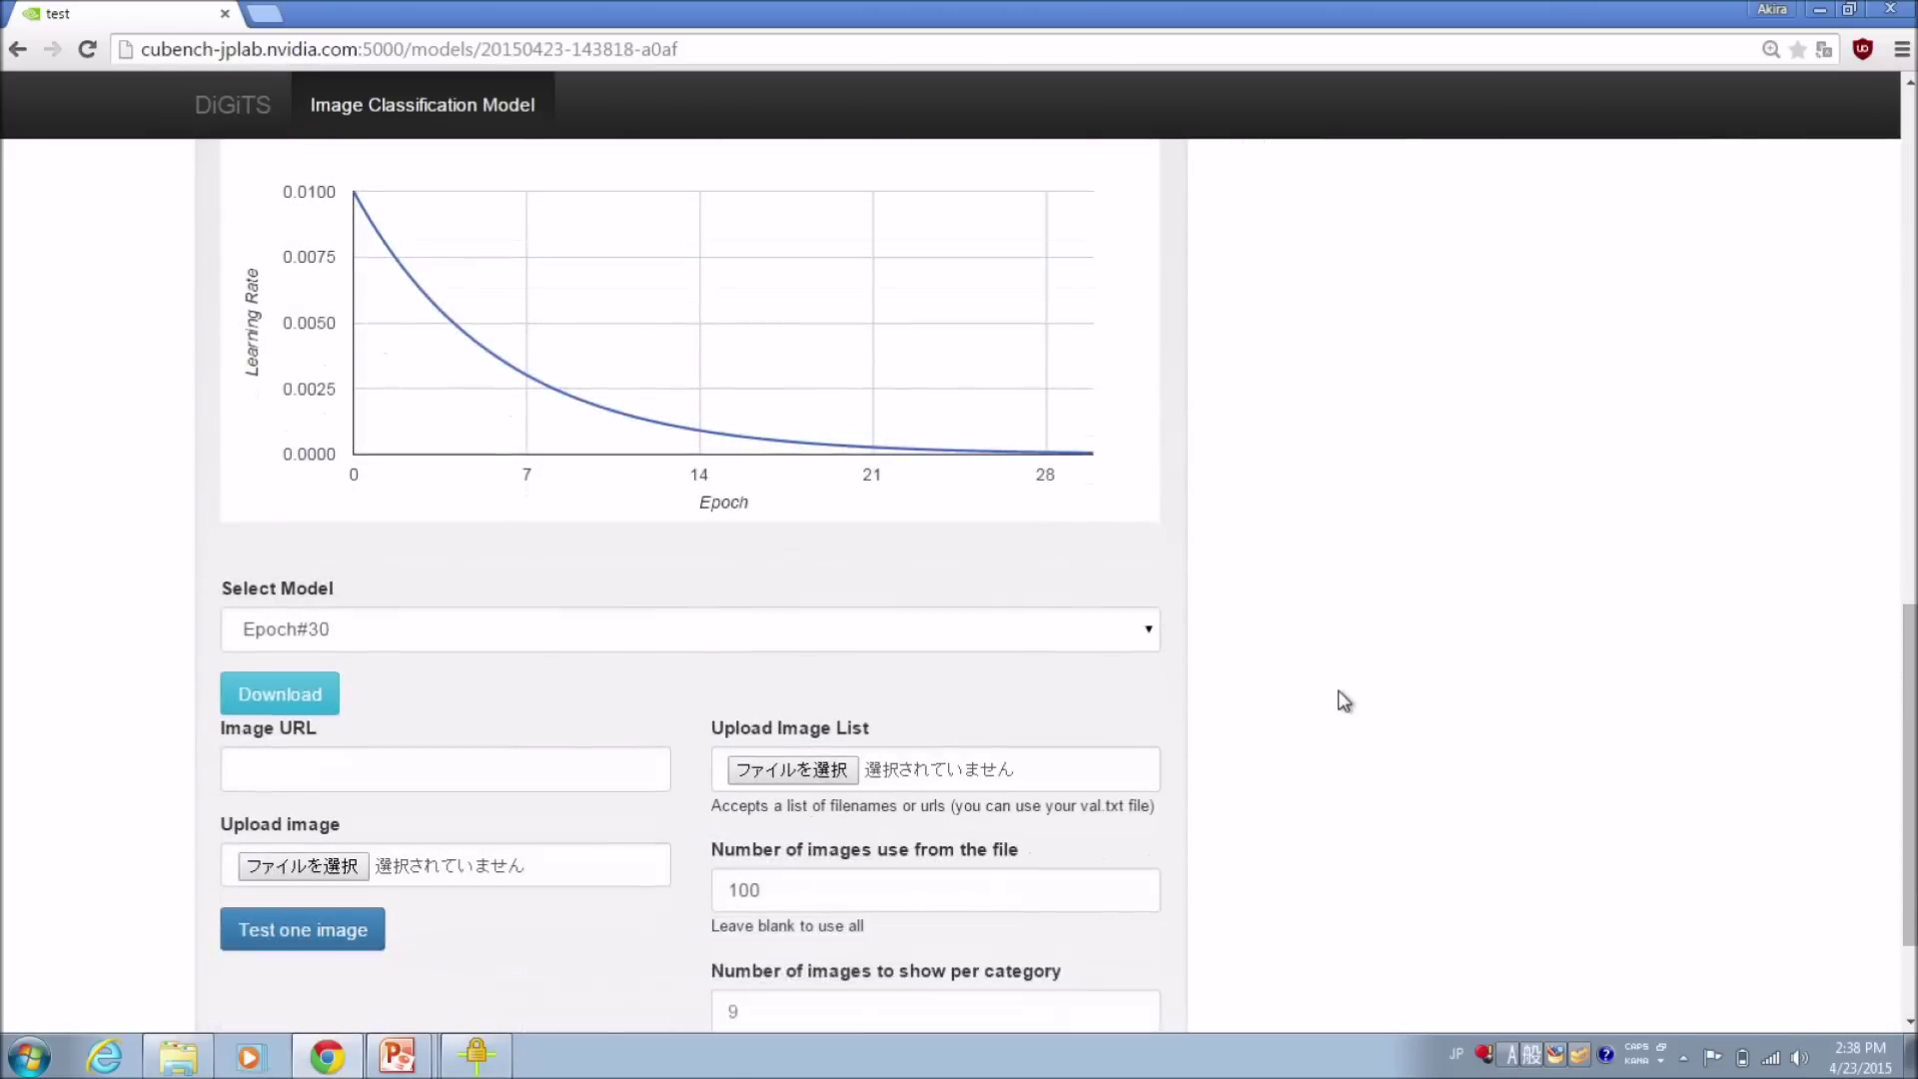
{"action": "left_click", "coordinate": [350, 786]}
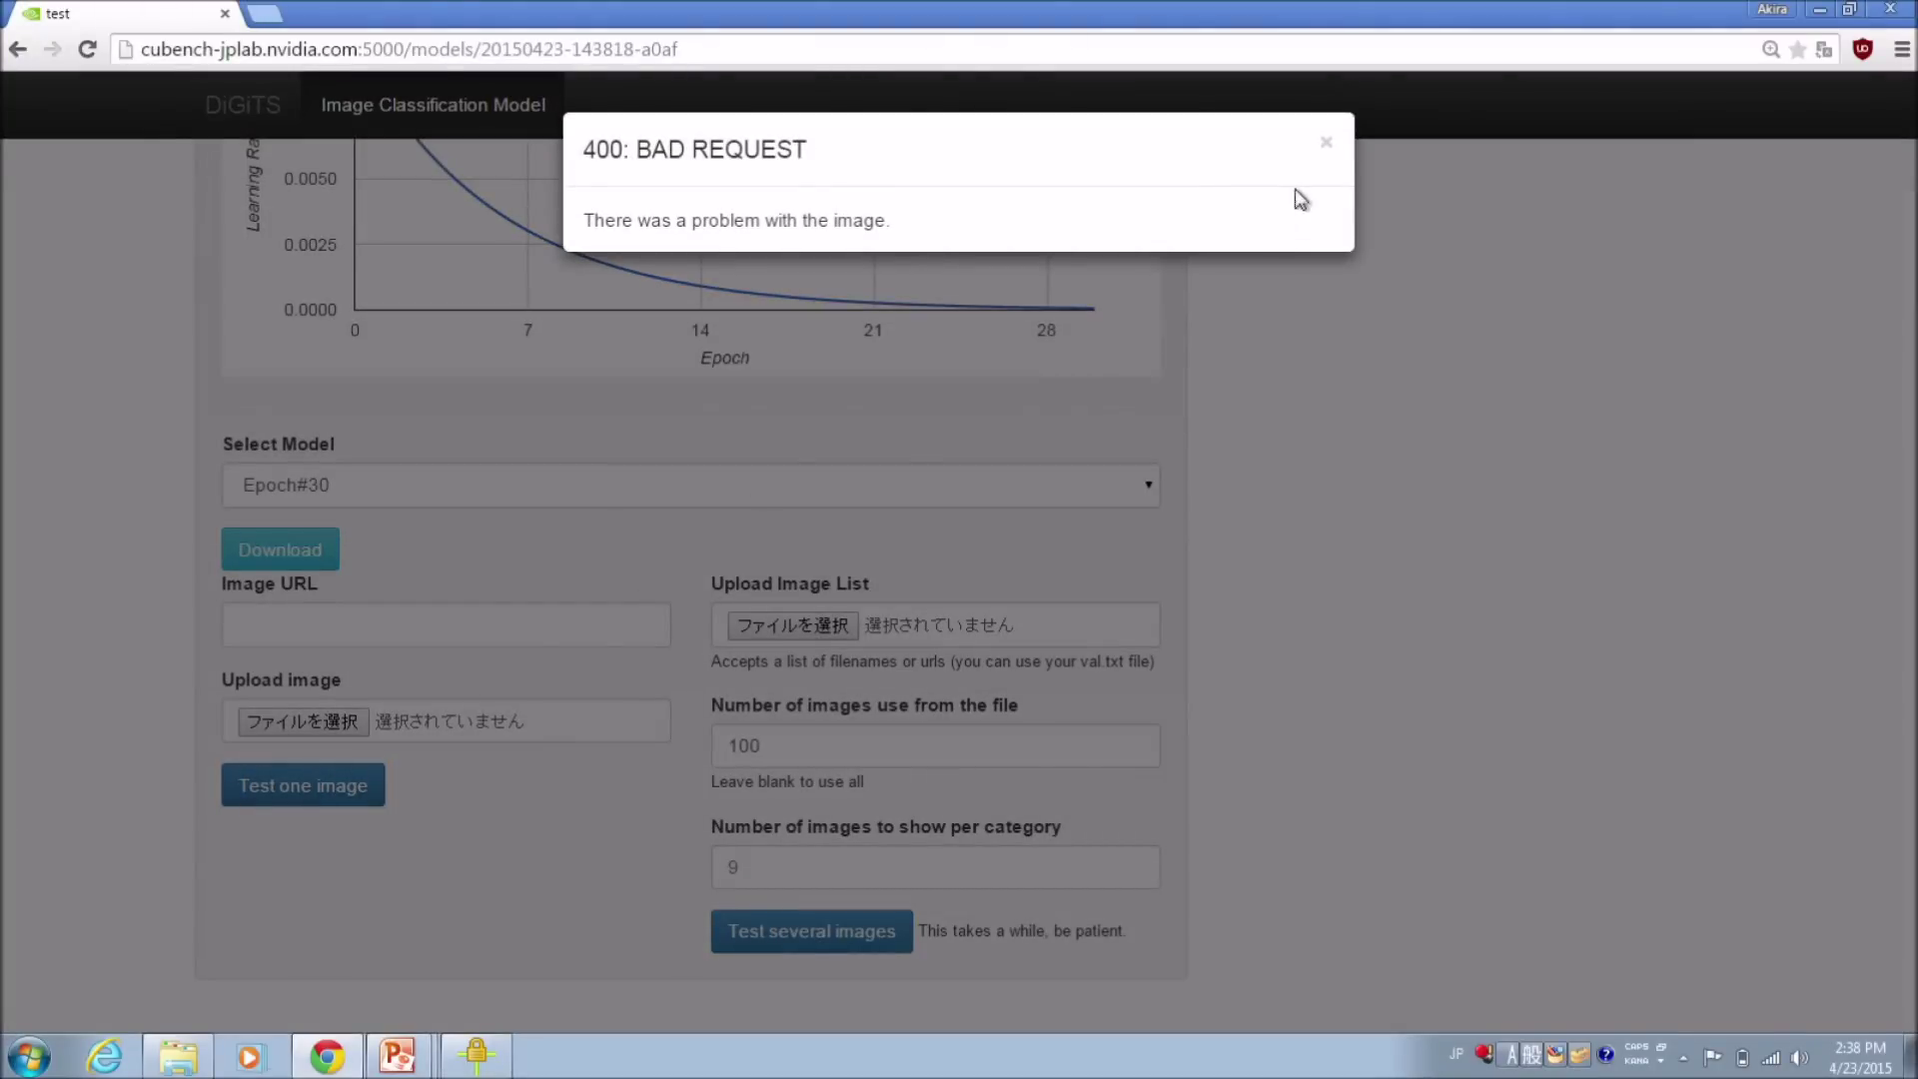
{"action": "left_click", "coordinate": [1327, 143]}
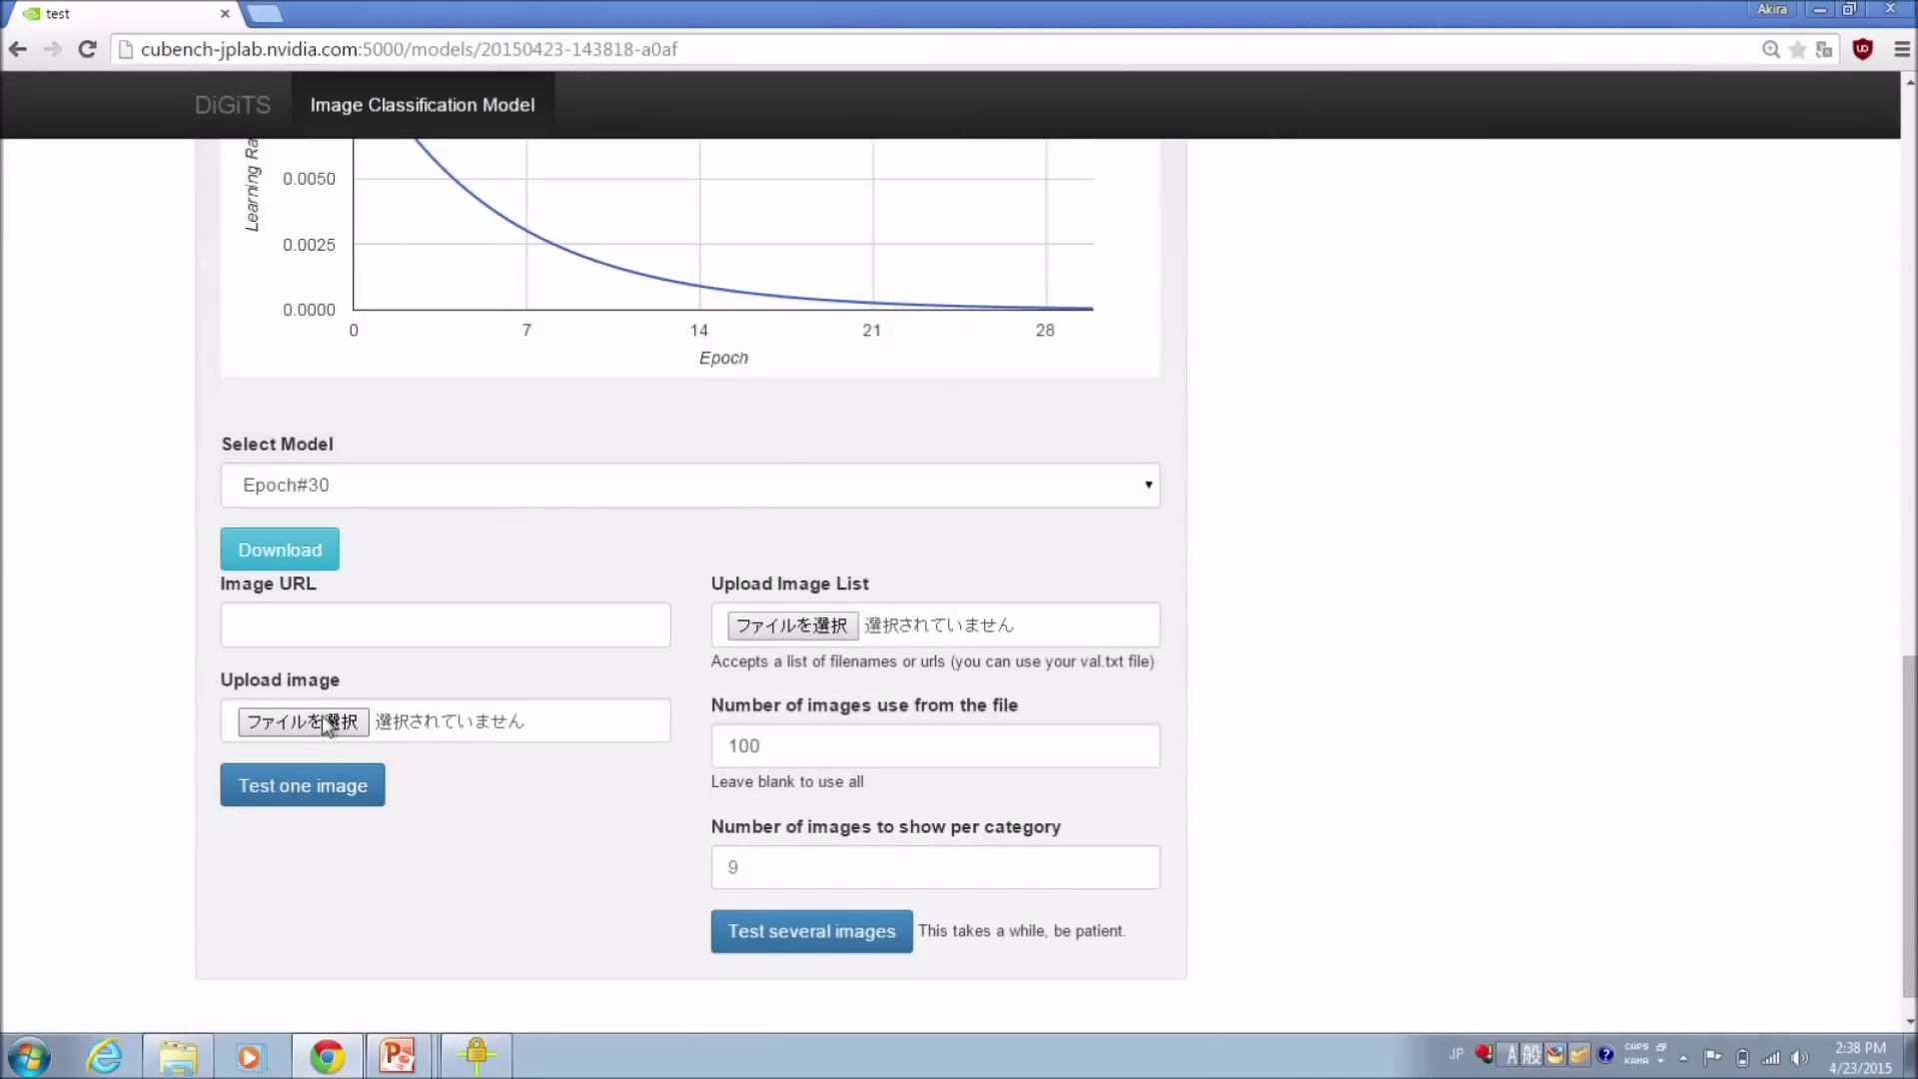
{"action": "left_click", "coordinate": [321, 716]}
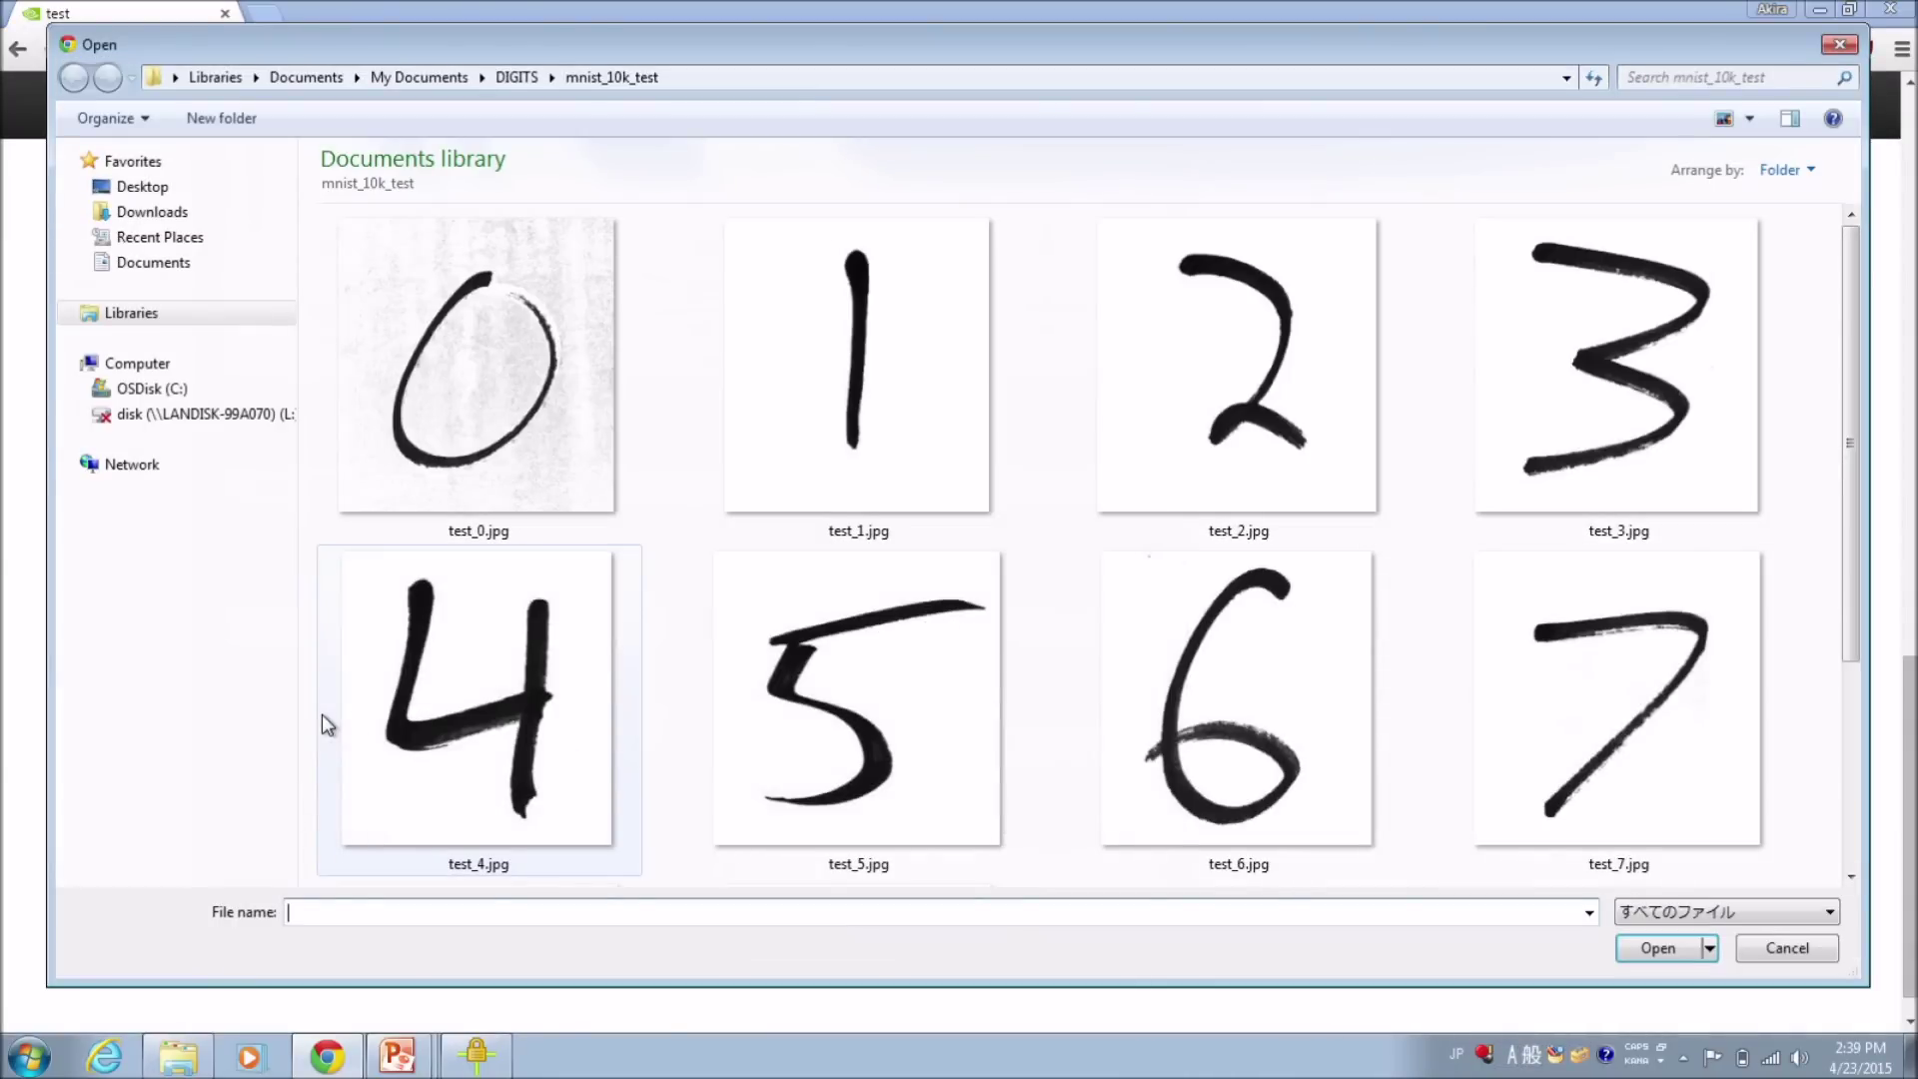
{"action": "double_click", "coordinate": [1218, 490]}
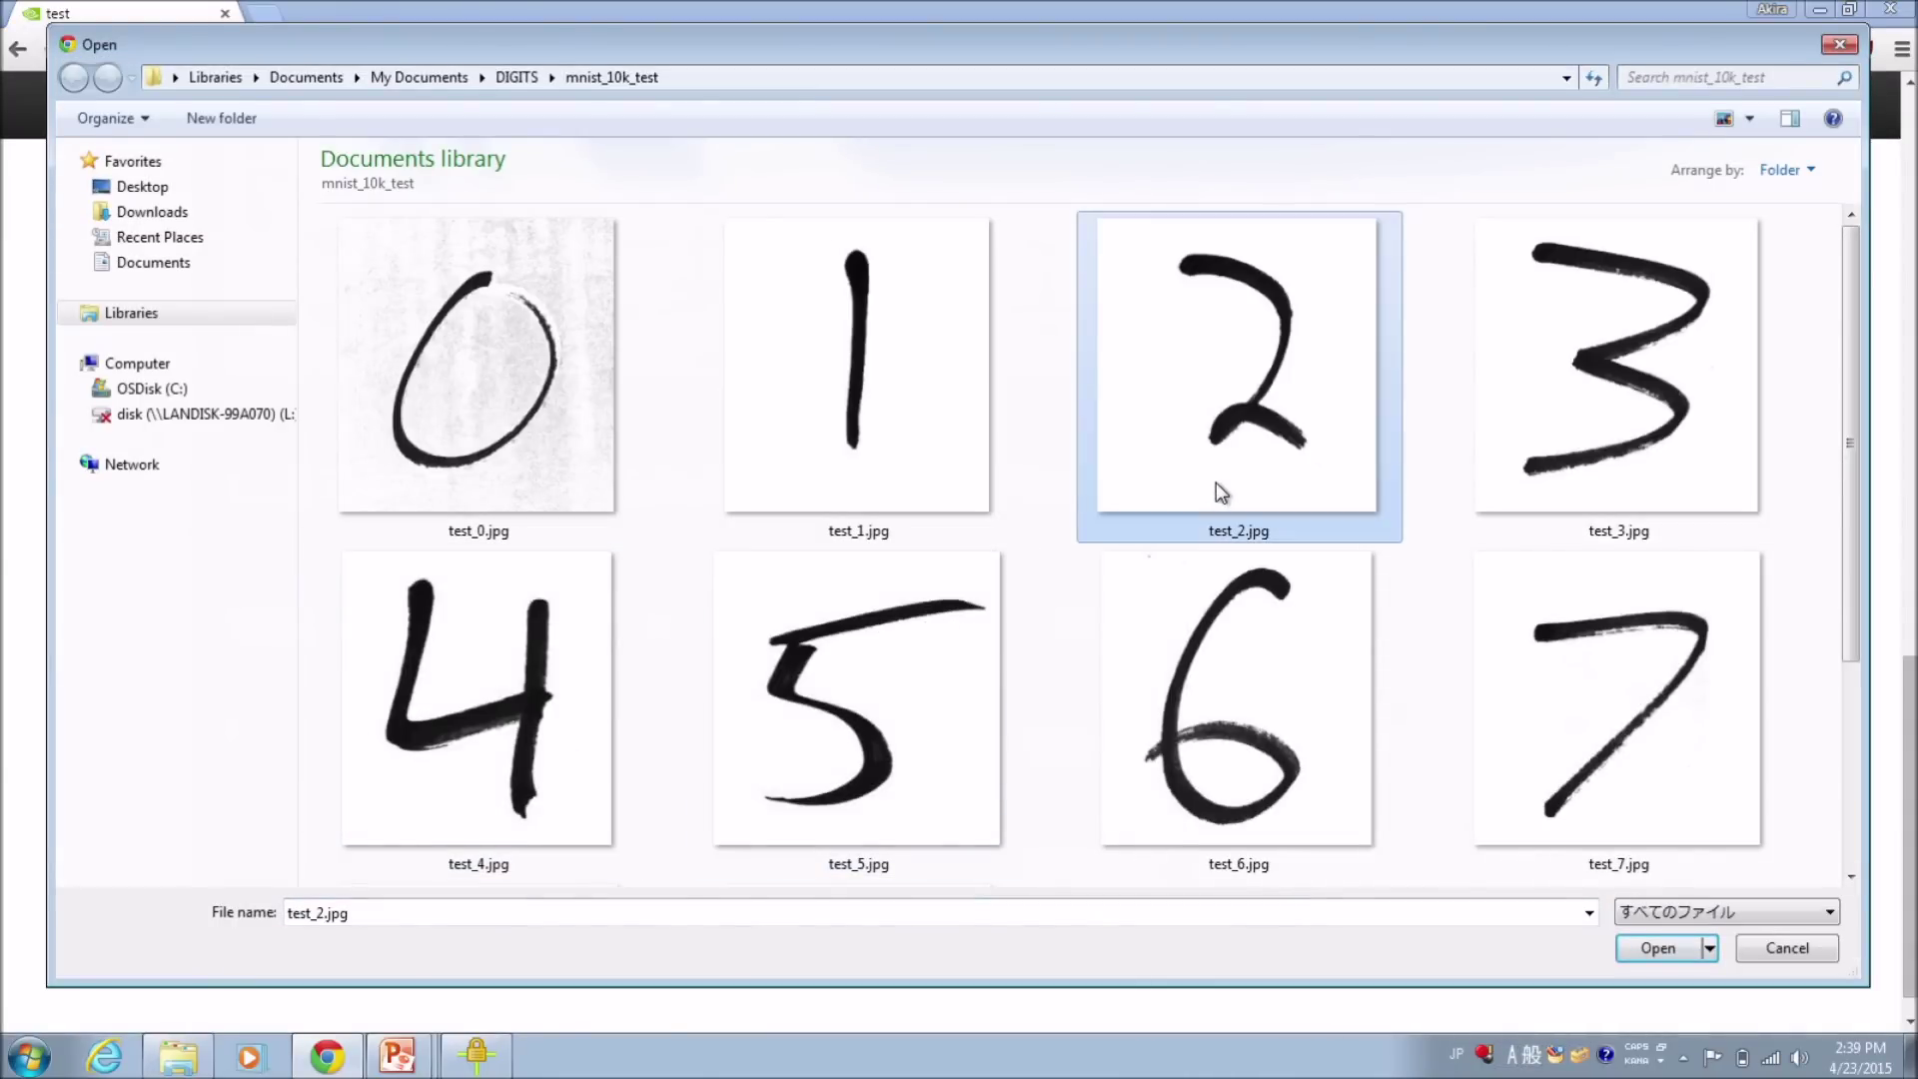